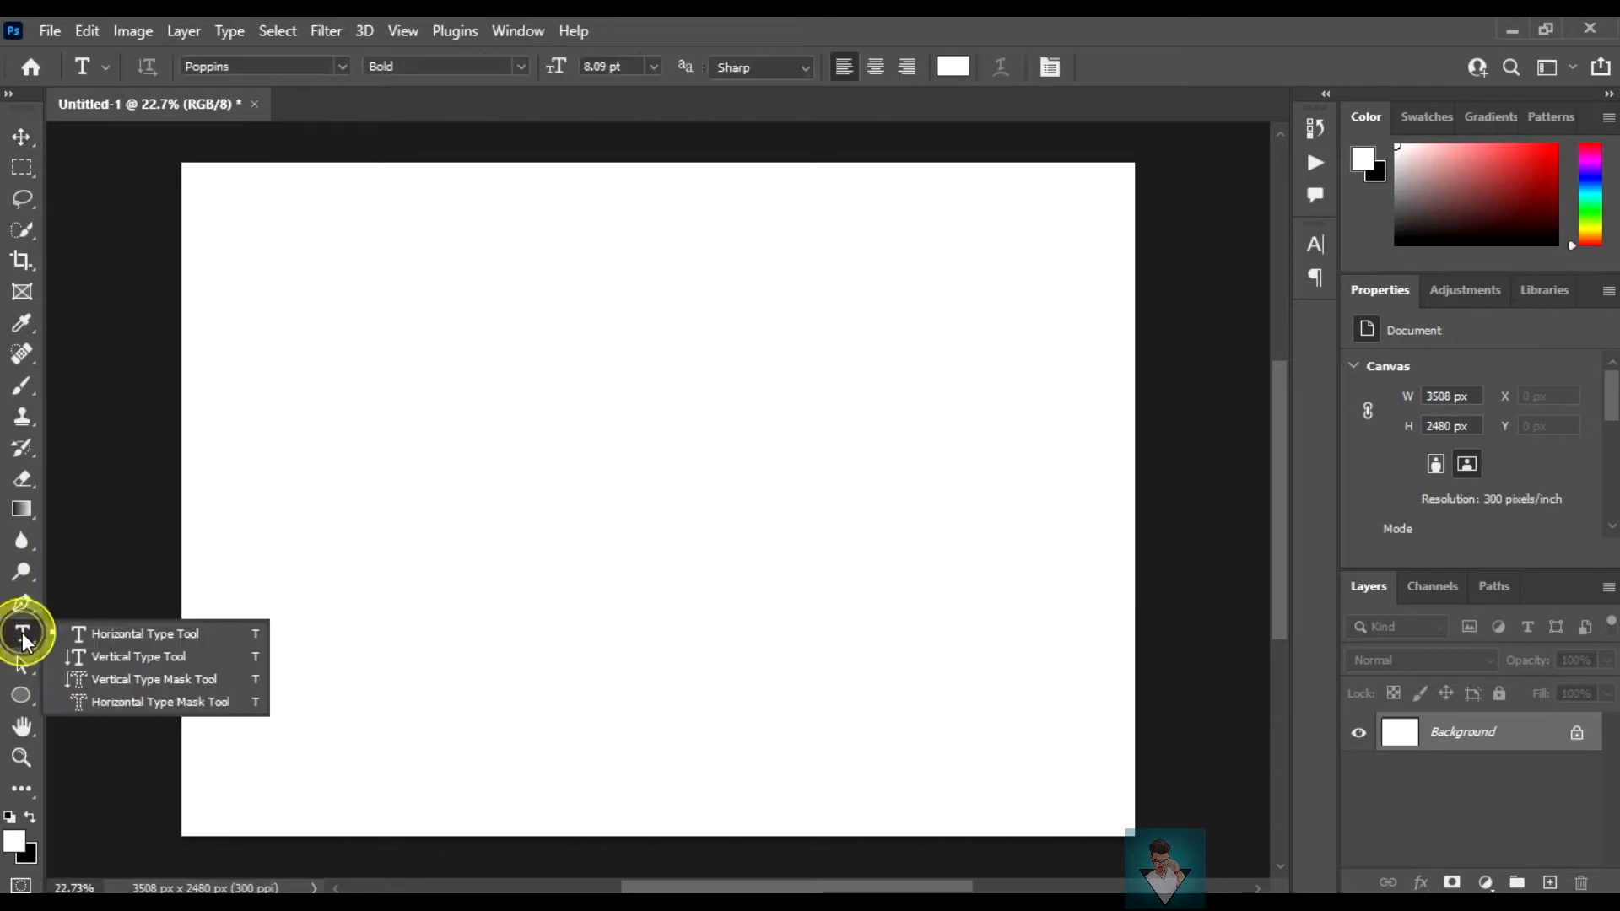
Step: Add the white horizontal text "COLORS" in Poppins Bold on the canvas
{"action": "left_click", "coordinate": [86, 632]}
{"action": "left_click", "coordinate": [463, 434]}
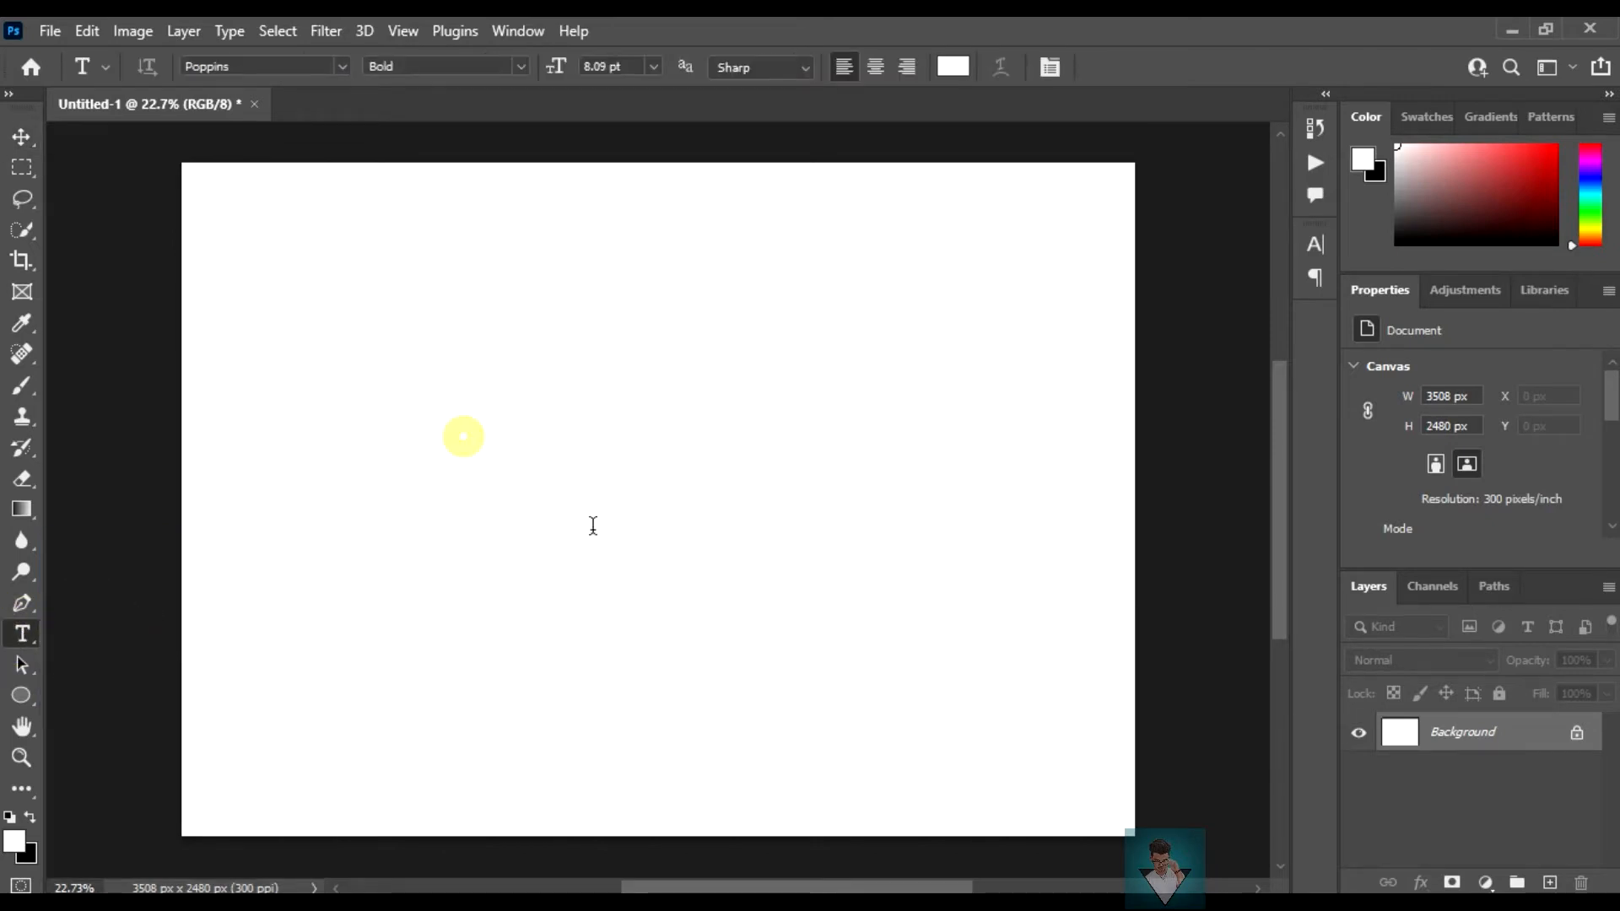
{"action": "type", "text": "Photos"}
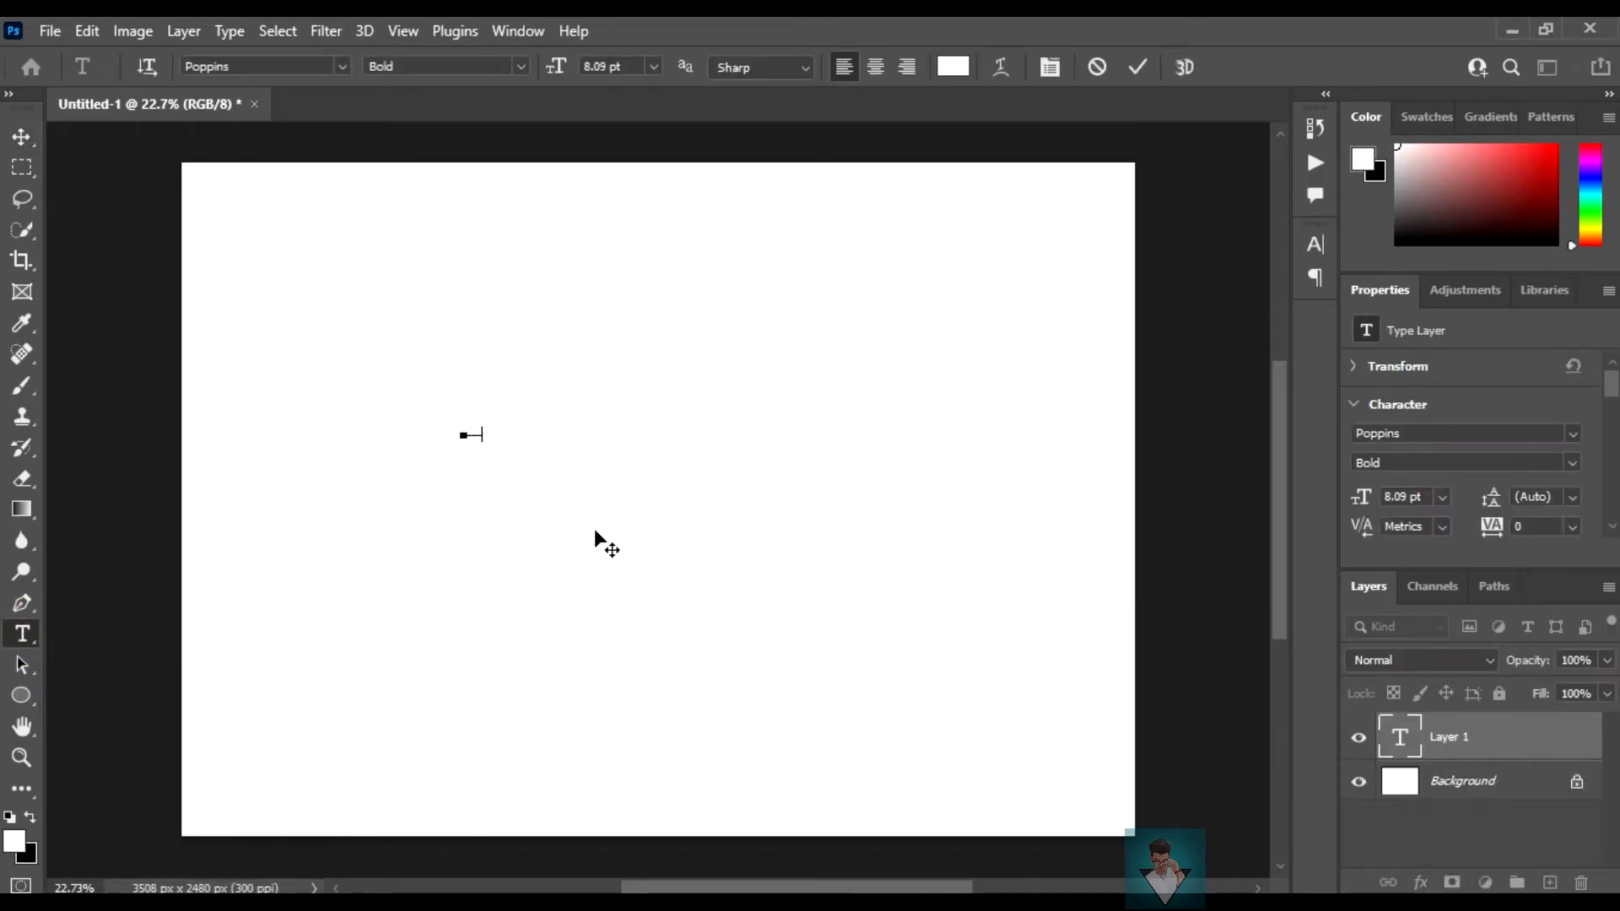
Step: Scale the COLORS text up to about 92 pt and place it near the middle of the canvas
{"action": "left_click", "coordinate": [22, 137]}
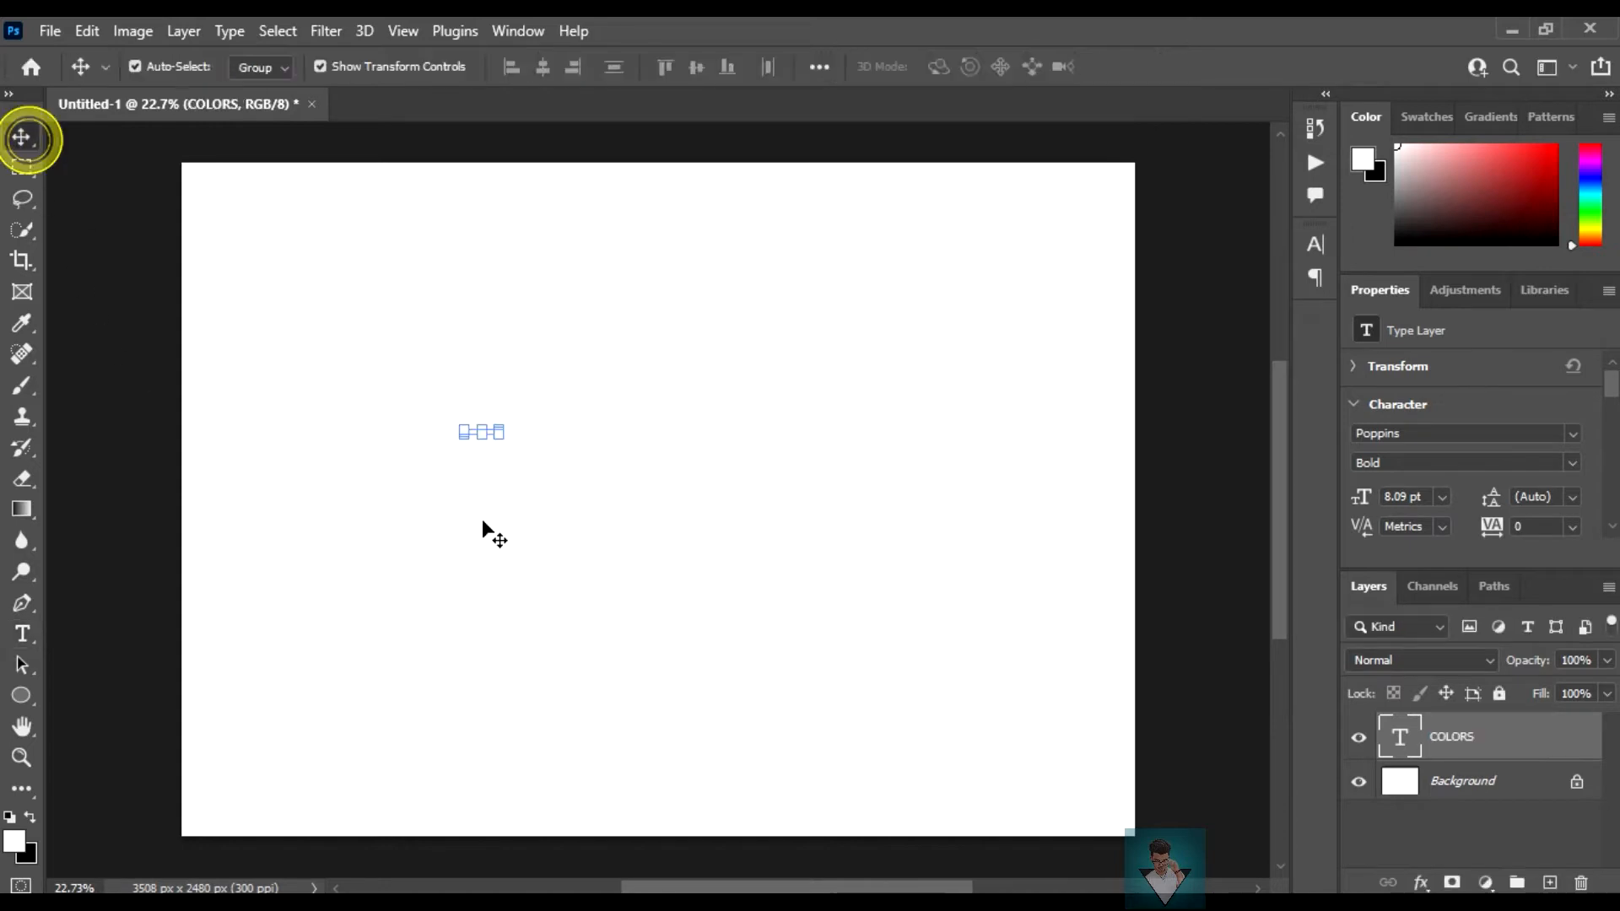
{"action": "left_click_drag", "start_coordinate": [504, 445], "coordinate": [895, 609]}
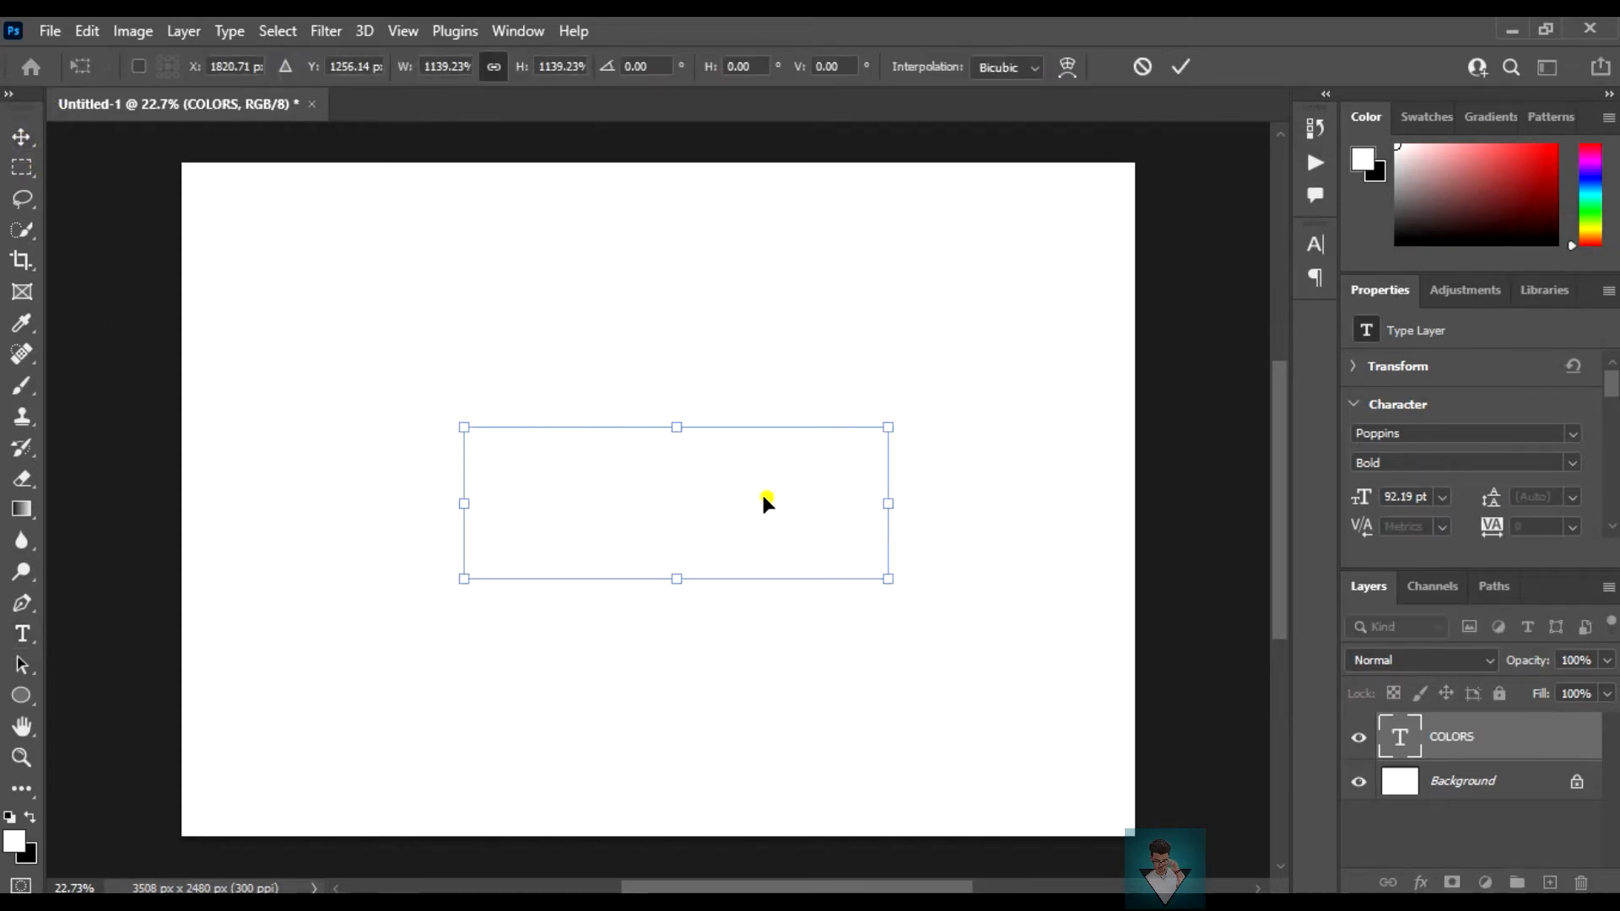
{"action": "left_click_drag", "start_coordinate": [761, 491], "coordinate": [760, 498]}
{"action": "key", "text": "Return"}
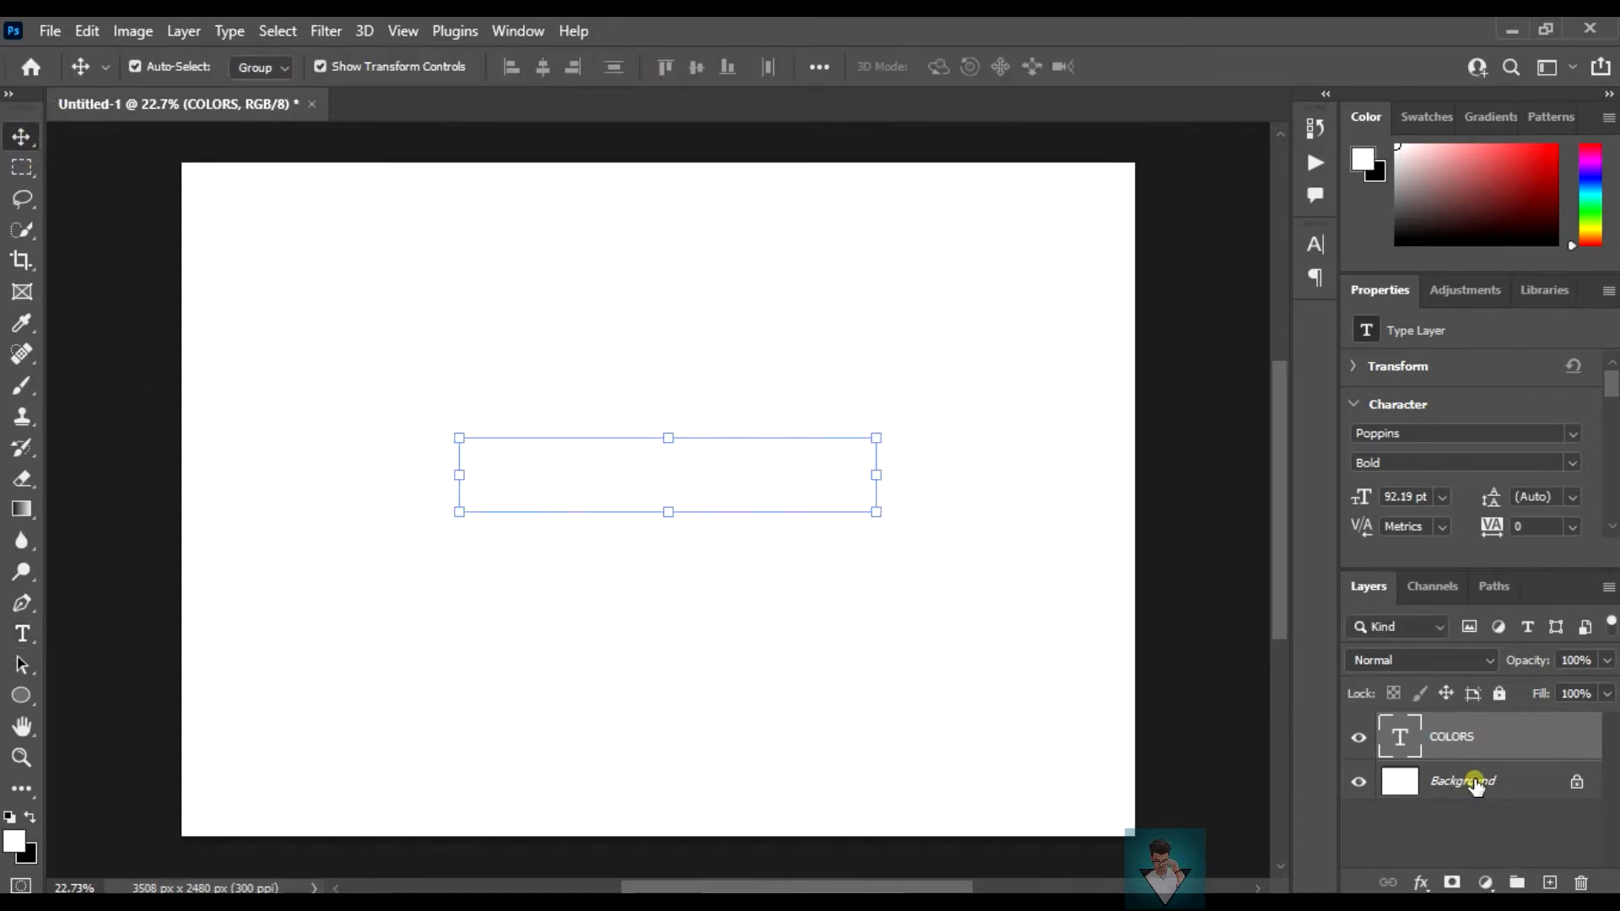
Step: Fill the Background layer with black and centre the COLORS text horizontally on the canvas
{"action": "left_click", "coordinate": [1476, 786]}
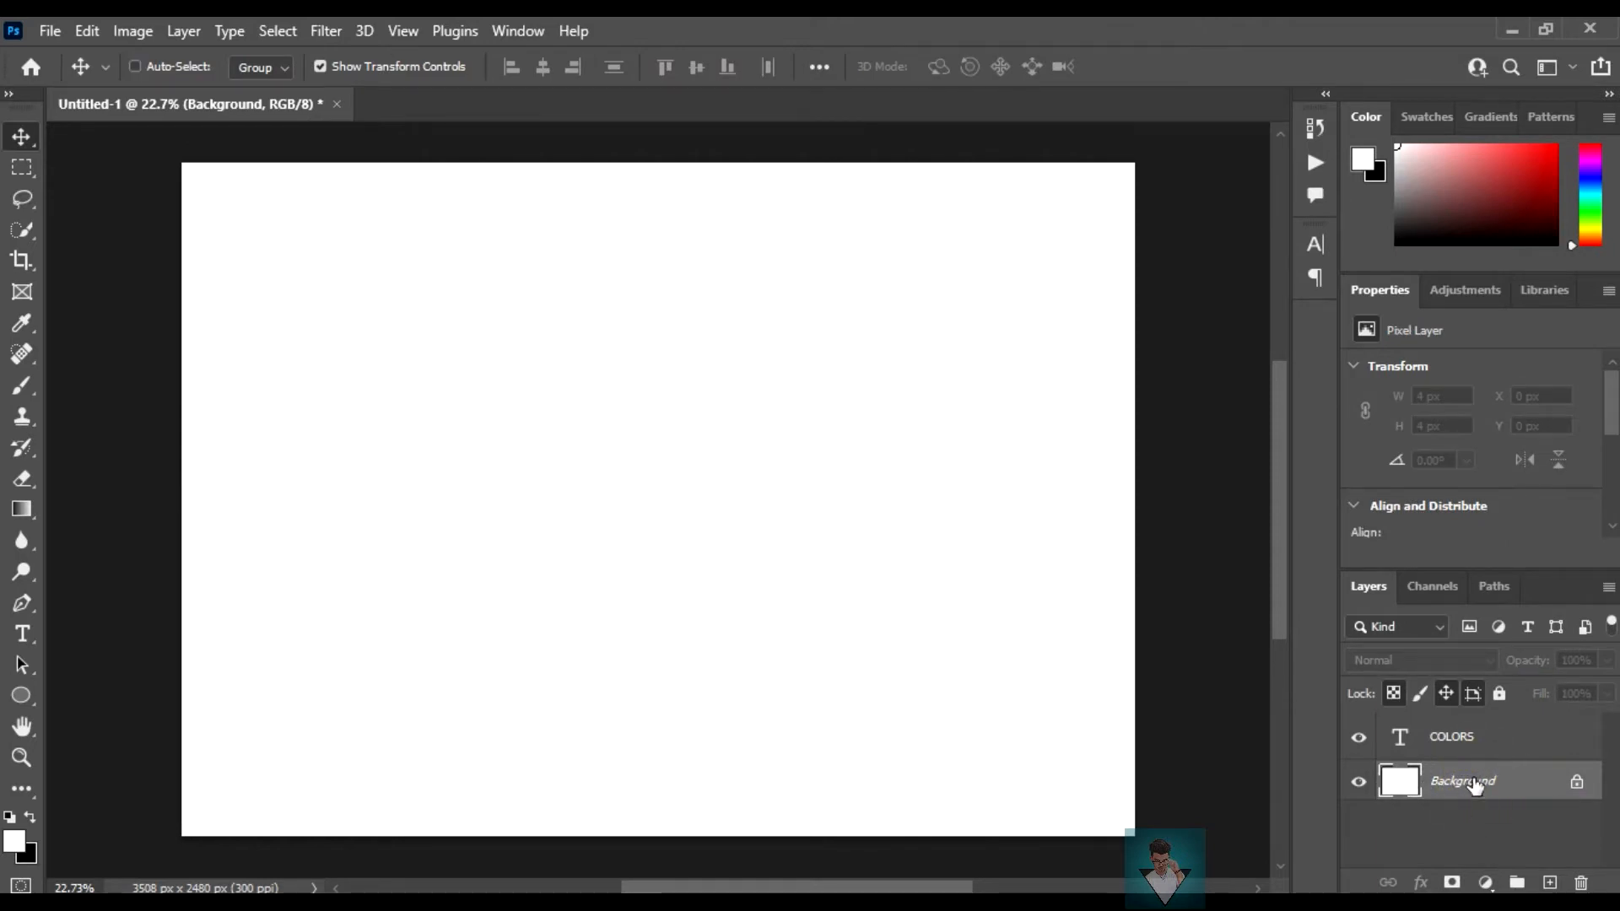
{"action": "key", "text": "ctrl+BackSpace"}
{"action": "left_click_drag", "start_coordinate": [761, 511], "coordinate": [758, 501]}
Step: Convert the COLORS text layer to a smart object and move it slightly up on the canvas
{"action": "left_click", "coordinate": [1502, 749]}
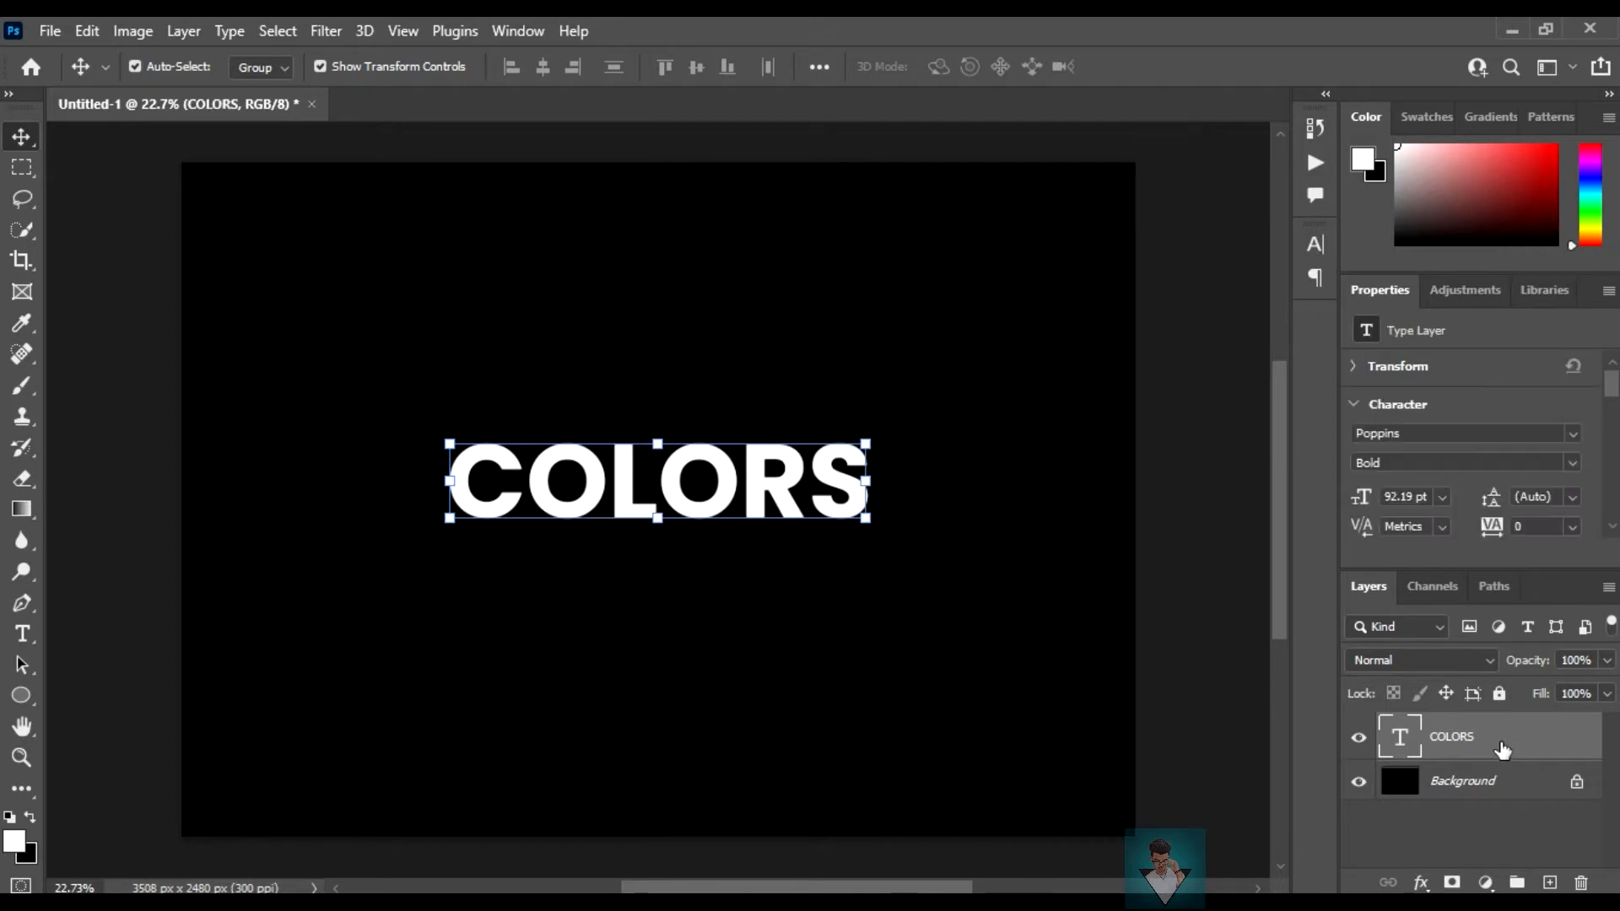
{"action": "right_click", "coordinate": [1502, 749]}
{"action": "left_click", "coordinate": [1244, 354]}
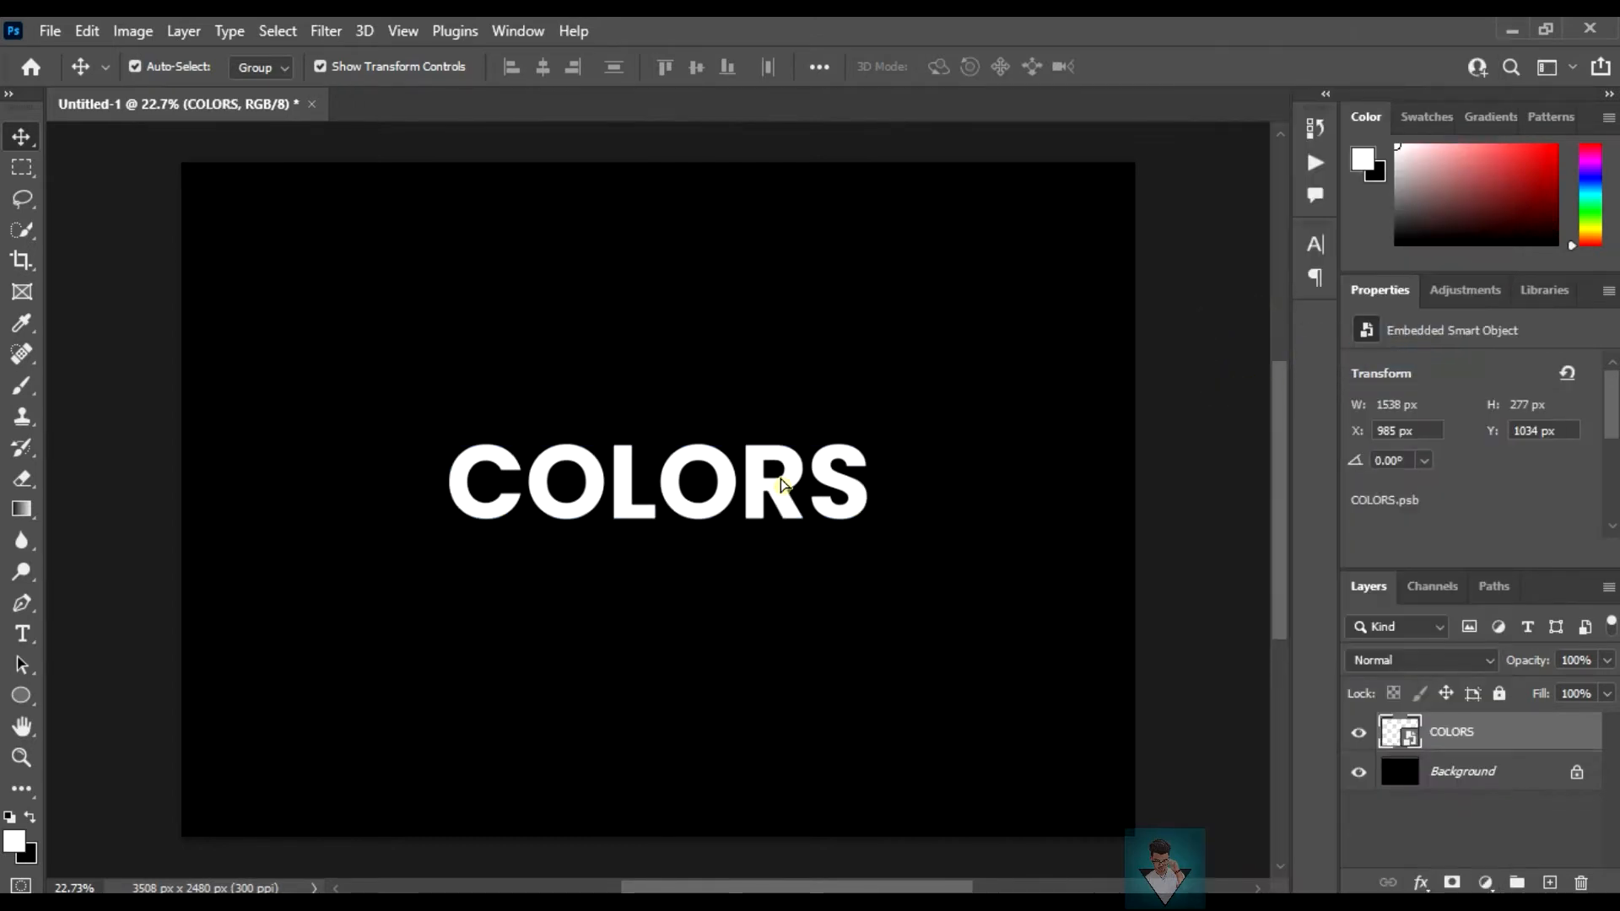
{"action": "left_click_drag", "start_coordinate": [782, 483], "coordinate": [772, 463]}
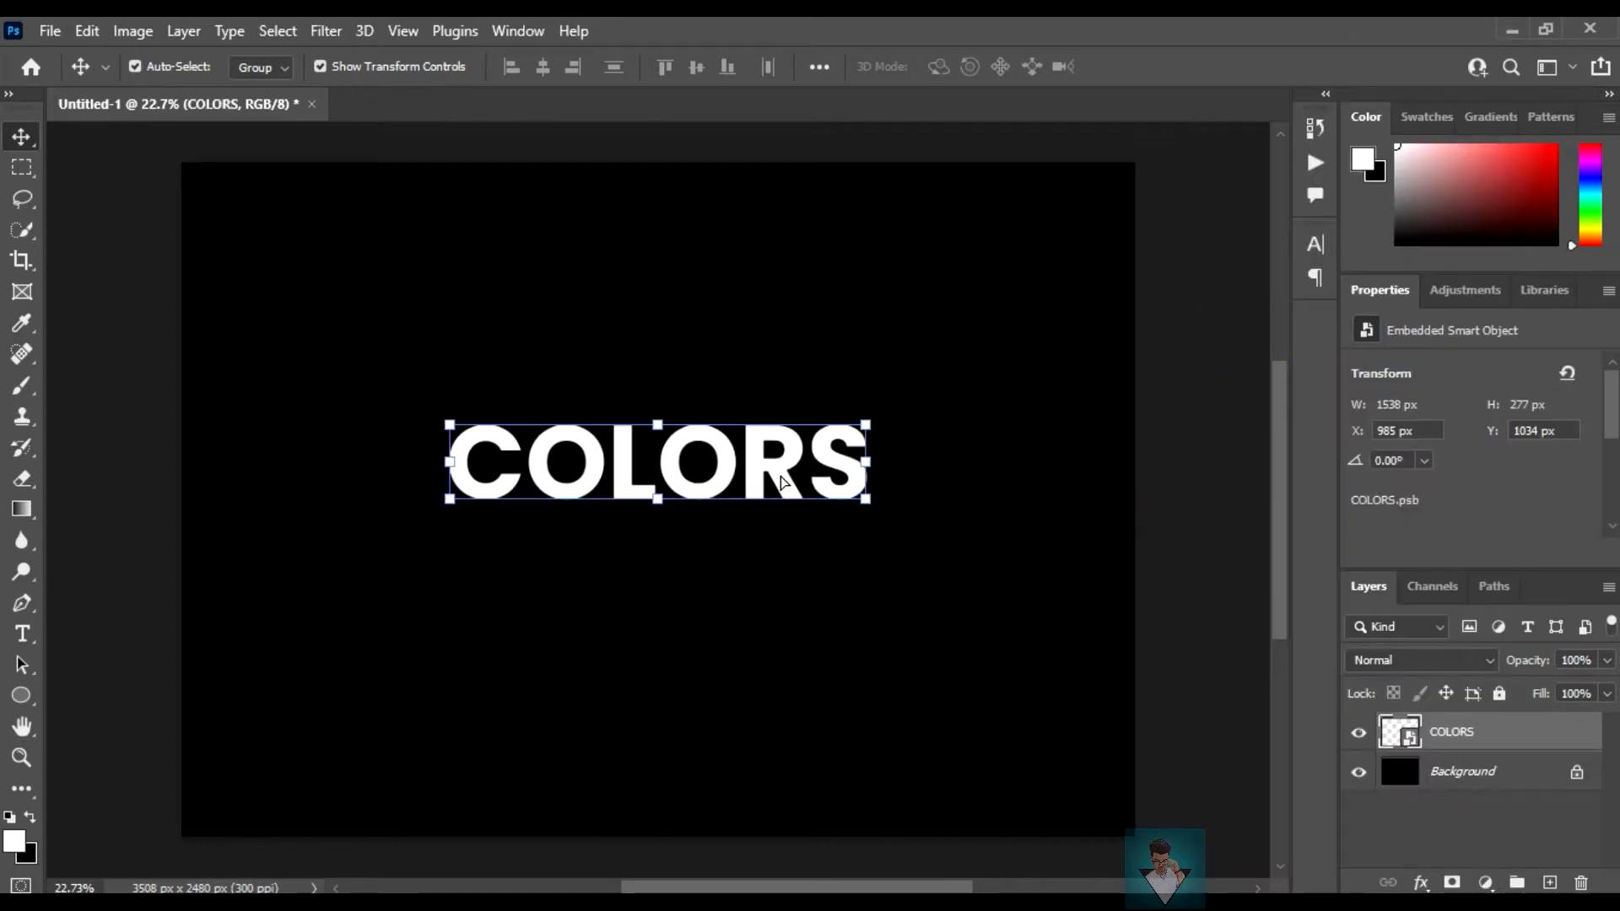
Step: Add a Gradient Overlay to the COLORS layer and open its gradient for editing, keeping the text in view
{"action": "left_click", "coordinate": [1423, 884]}
{"action": "left_click", "coordinate": [1472, 808]}
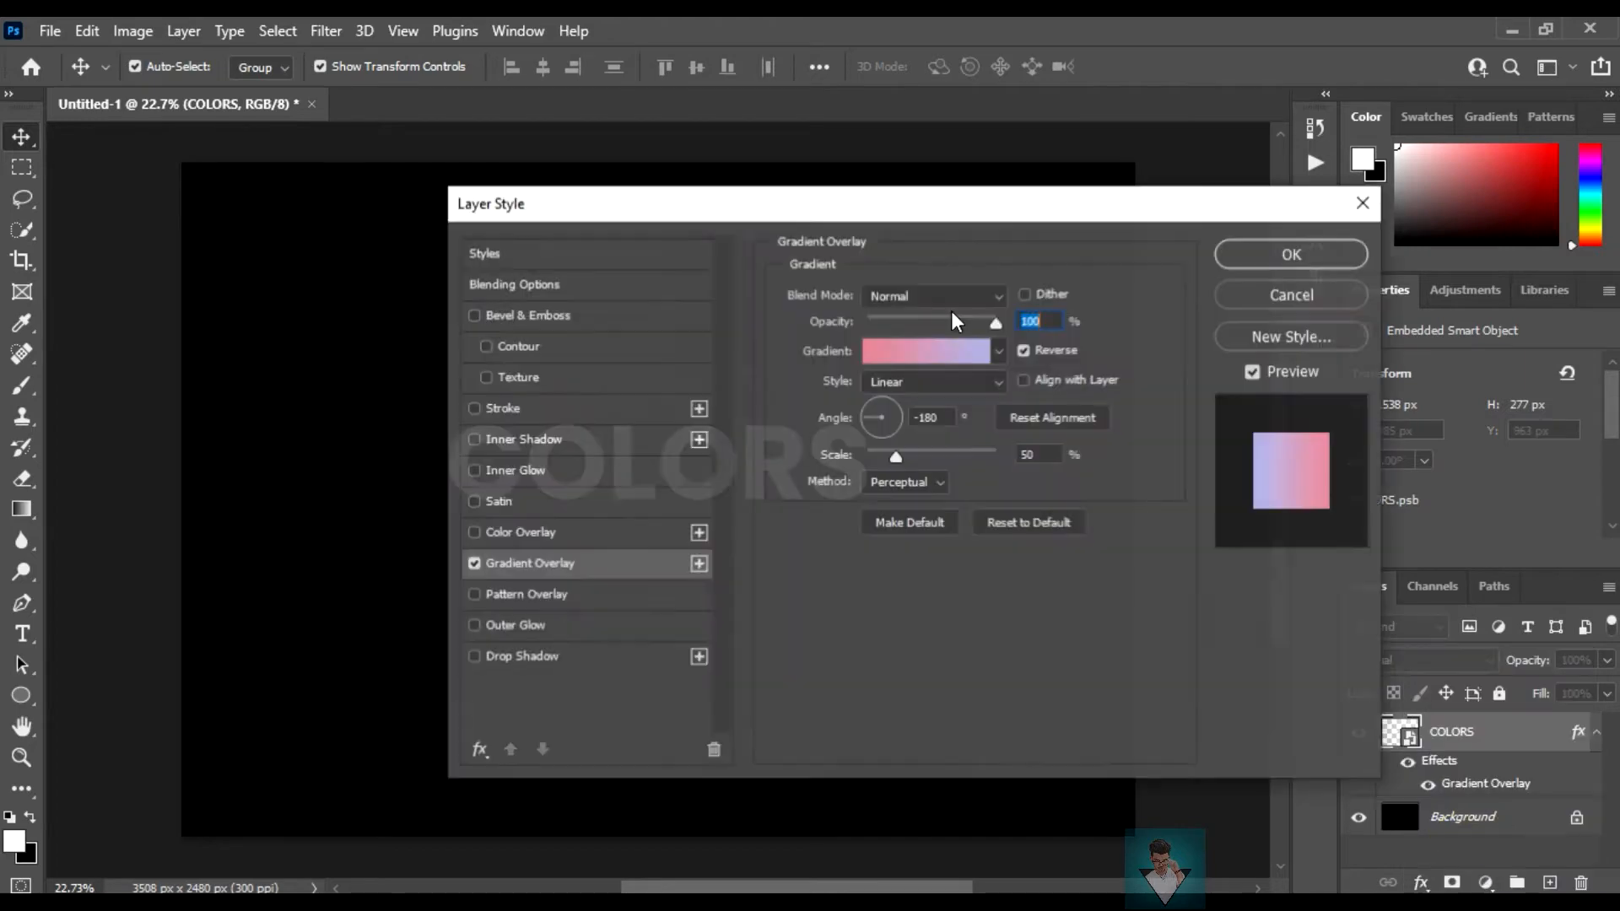
{"action": "left_click_drag", "start_coordinate": [861, 206], "coordinate": [1204, 103]}
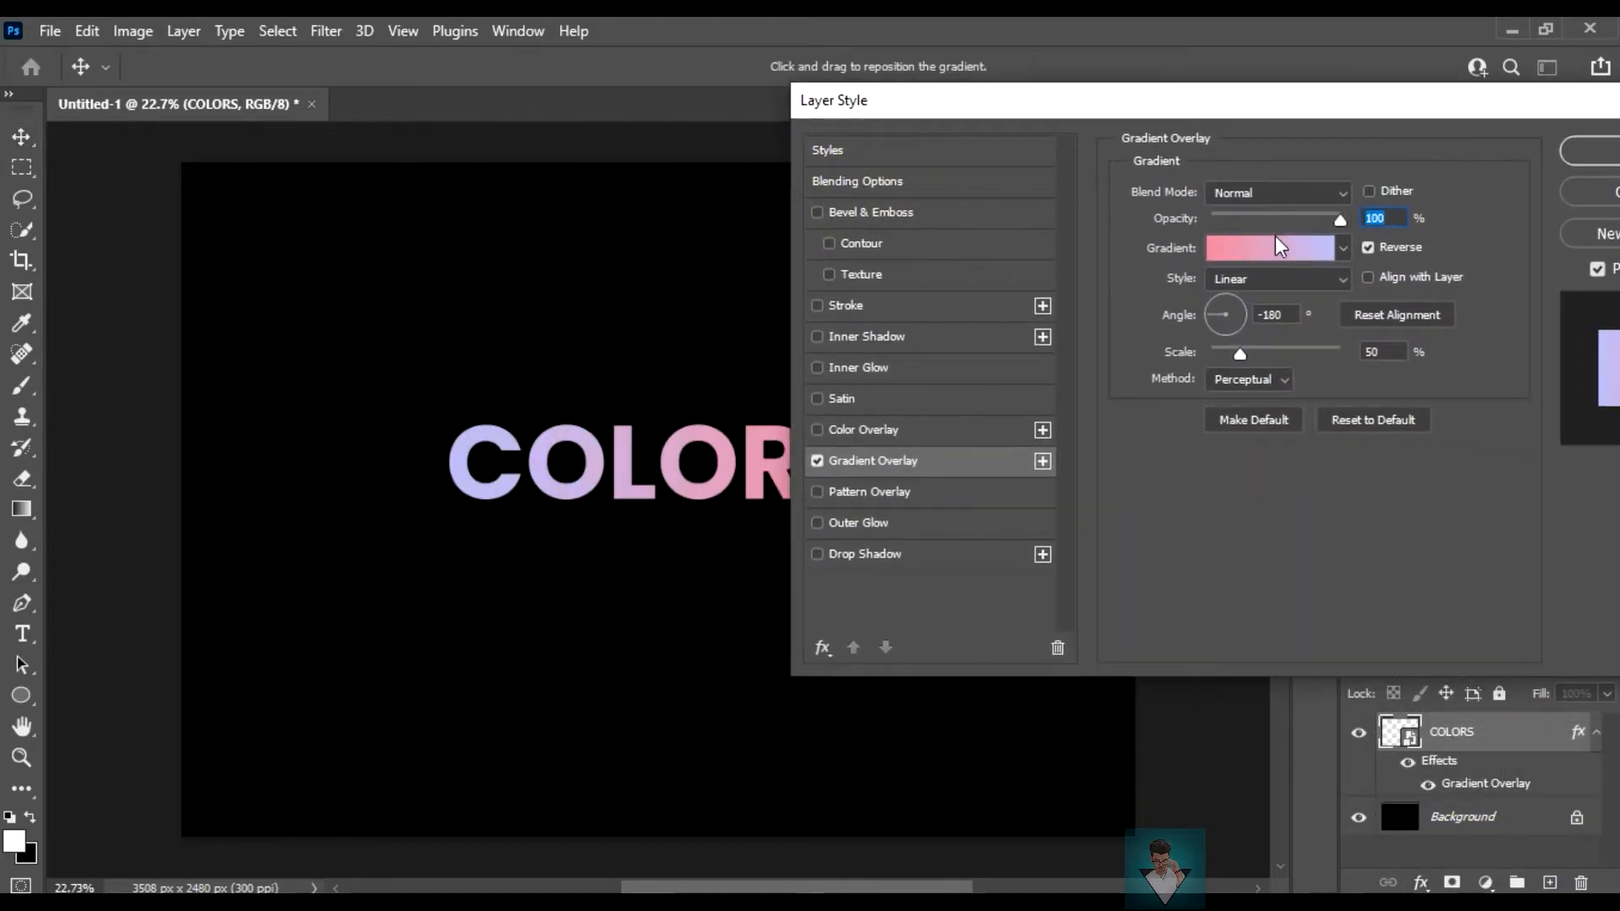
{"action": "left_click", "coordinate": [1275, 247]}
{"action": "left_click_drag", "start_coordinate": [819, 180], "coordinate": [1173, 129]}
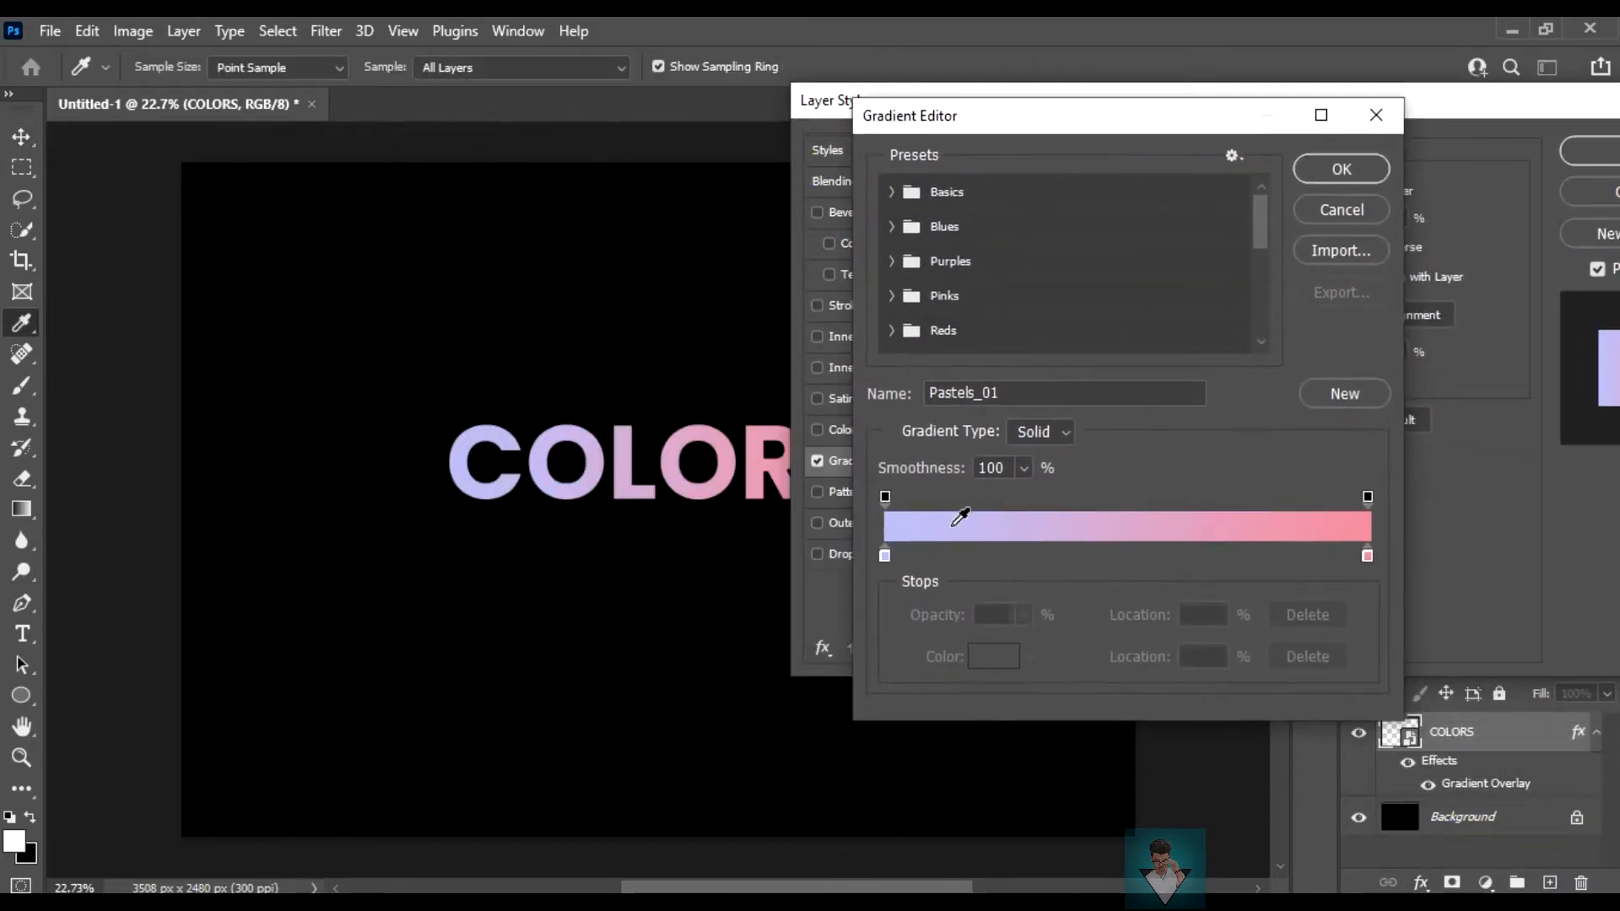
Step: Change the gradient's first colour stop at 0% to pure red
{"action": "left_click", "coordinate": [884, 557]}
{"action": "left_click", "coordinate": [1007, 658]}
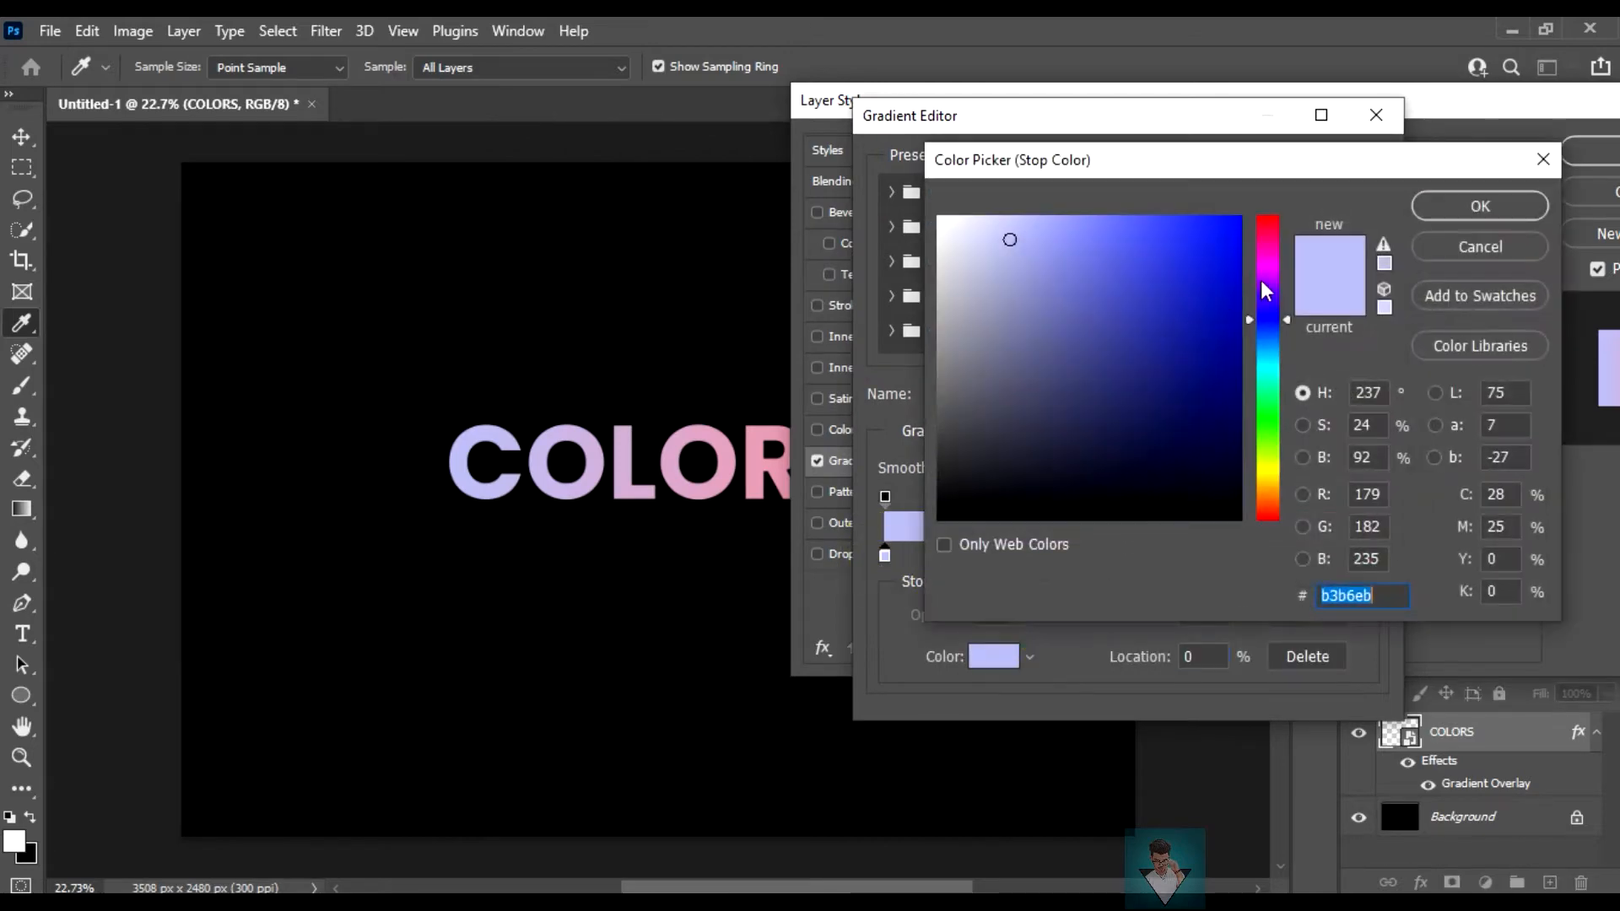
{"action": "left_click_drag", "start_coordinate": [1260, 279], "coordinate": [1259, 215]}
{"action": "left_click", "coordinate": [1203, 232]}
{"action": "left_click", "coordinate": [1481, 206]}
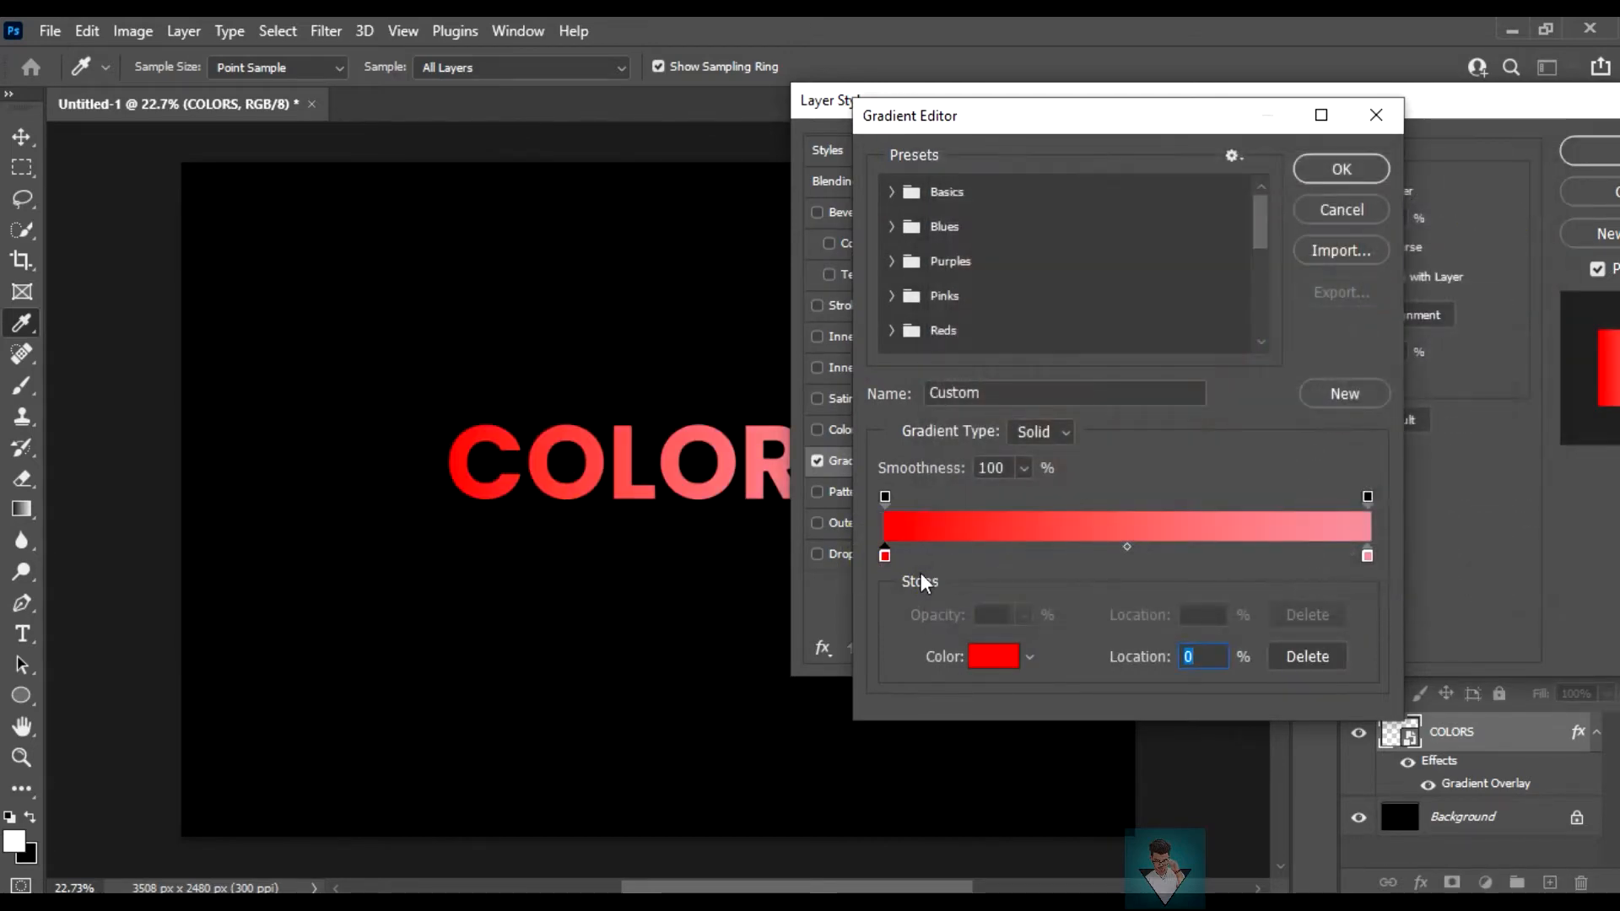
Step: Add an orange colour stop (ff9000) to the gradient at 8%
{"action": "left_click", "coordinate": [925, 555]}
{"action": "left_click", "coordinate": [1011, 659]}
{"action": "left_click_drag", "start_coordinate": [1269, 517], "coordinate": [1270, 498]}
{"action": "left_click", "coordinate": [1468, 206]}
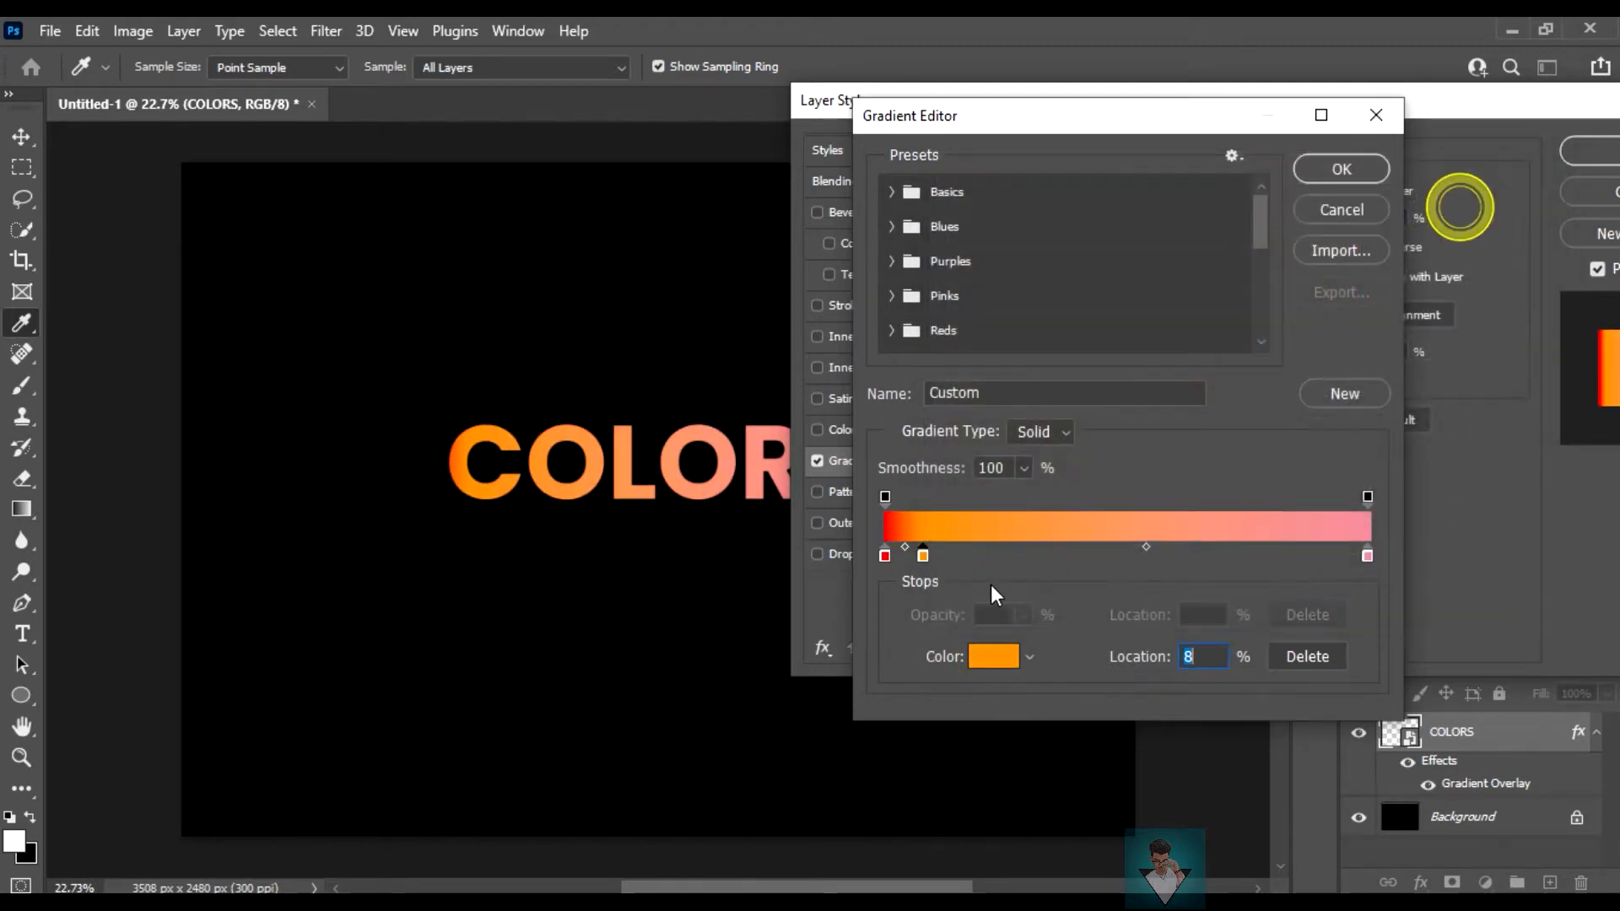
Step: Add a yellow colour stop to the gradient at 22%
{"action": "left_click", "coordinate": [993, 557]}
{"action": "left_click", "coordinate": [994, 658]}
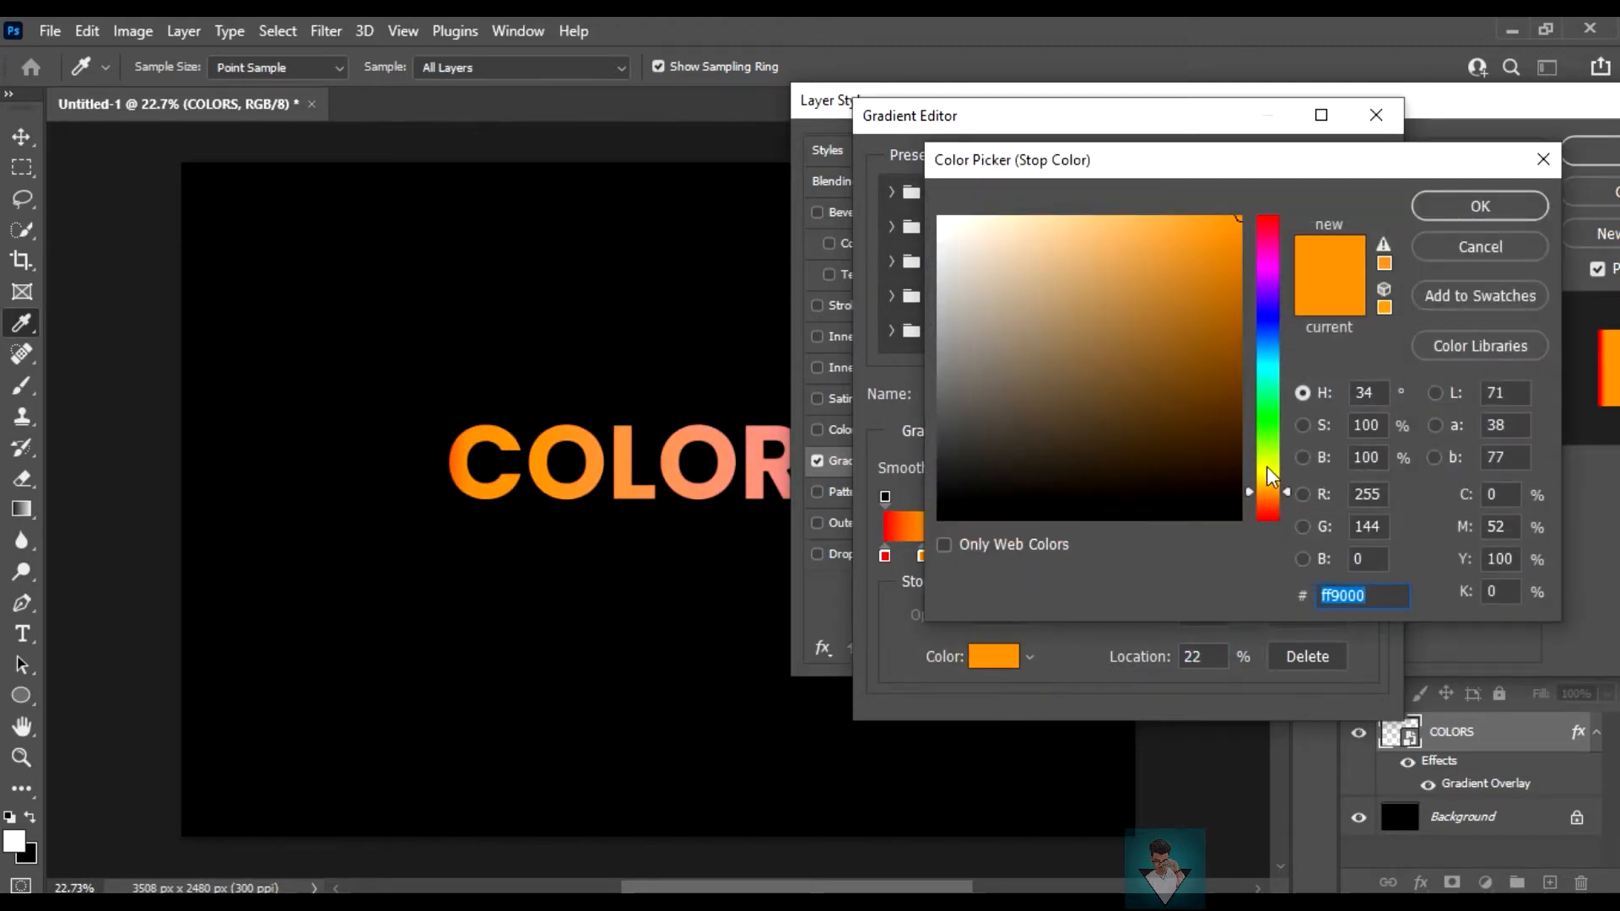
{"action": "left_click", "coordinate": [1268, 469]}
{"action": "left_click", "coordinate": [1480, 206]}
Step: Add a green colour stop (00ff66) to the gradient at 41%
{"action": "left_click", "coordinate": [1085, 555]}
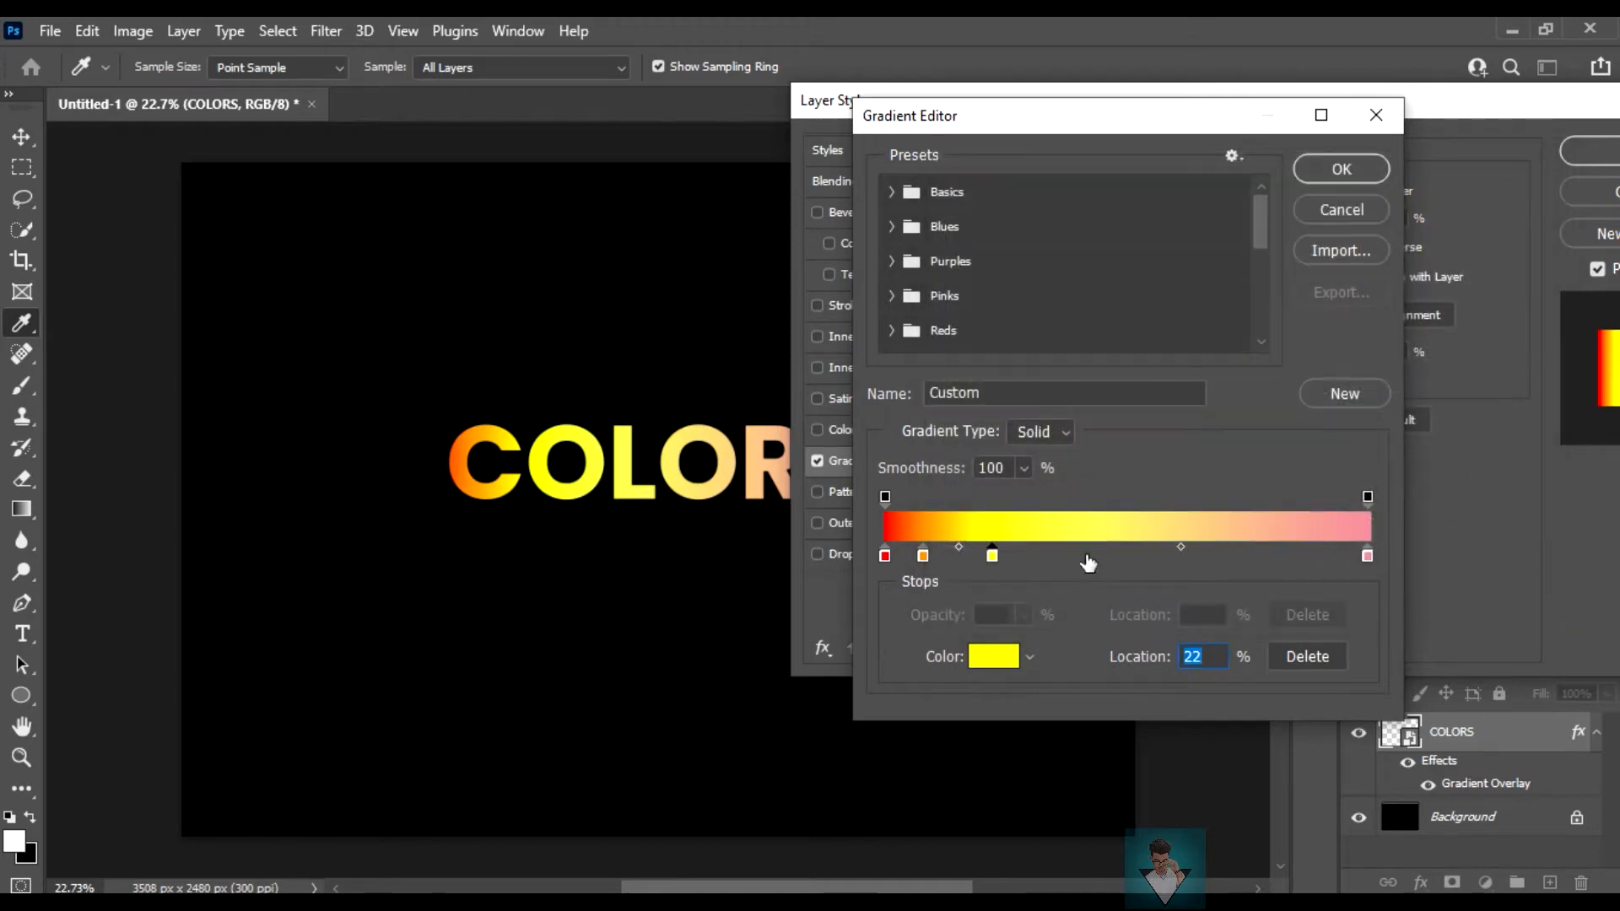
{"action": "left_click", "coordinate": [994, 657]}
{"action": "left_click", "coordinate": [1266, 414]}
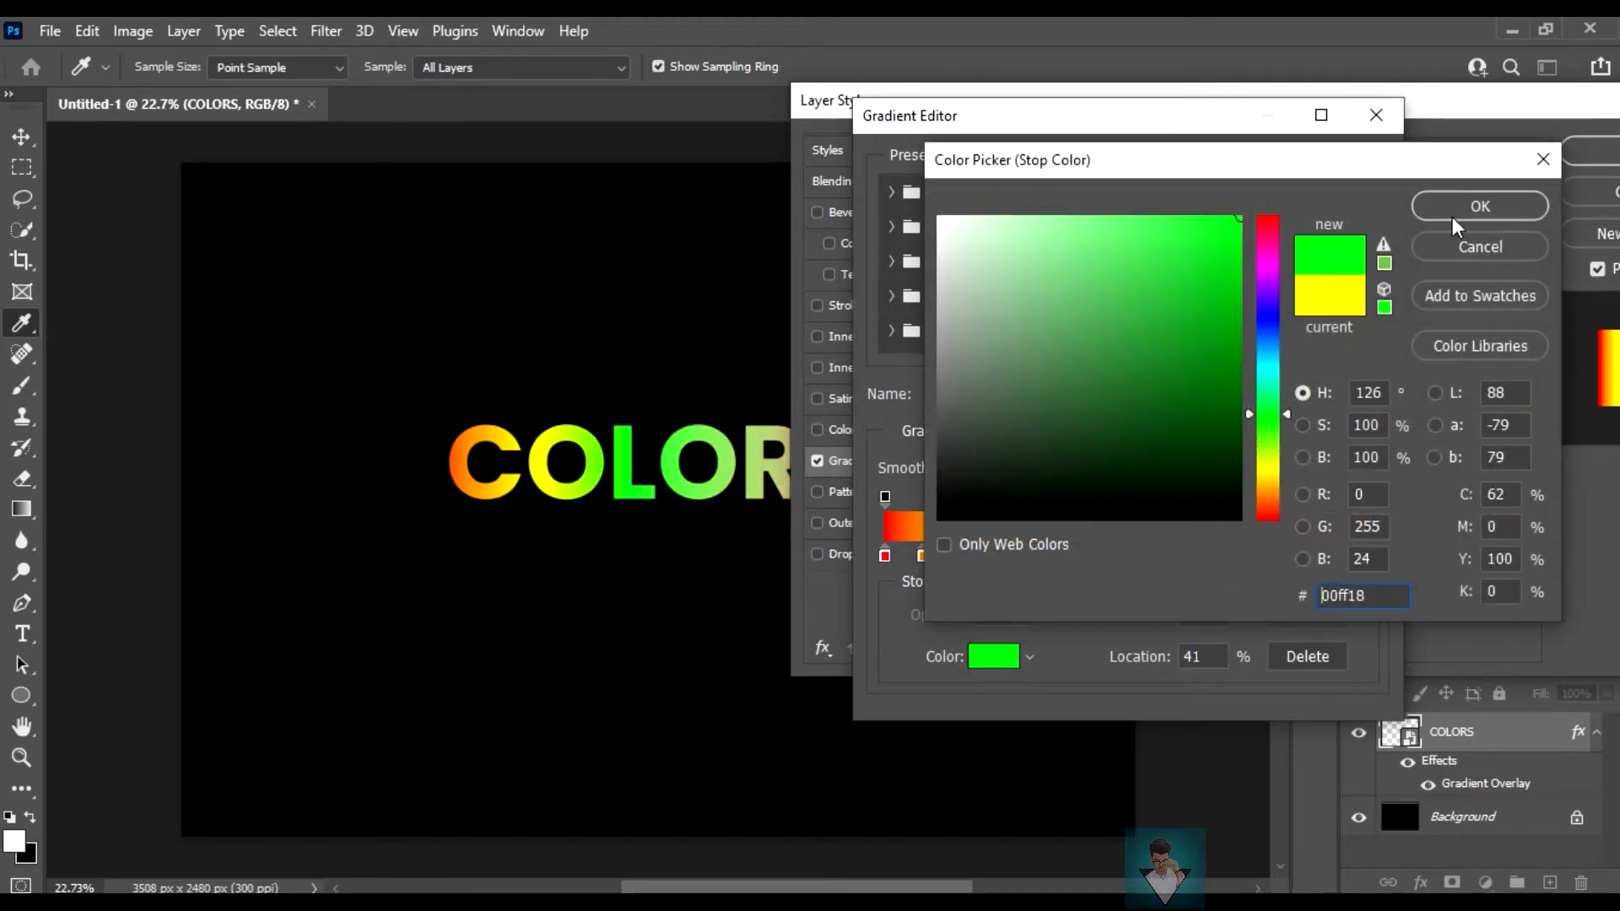
{"action": "left_click", "coordinate": [1265, 389]}
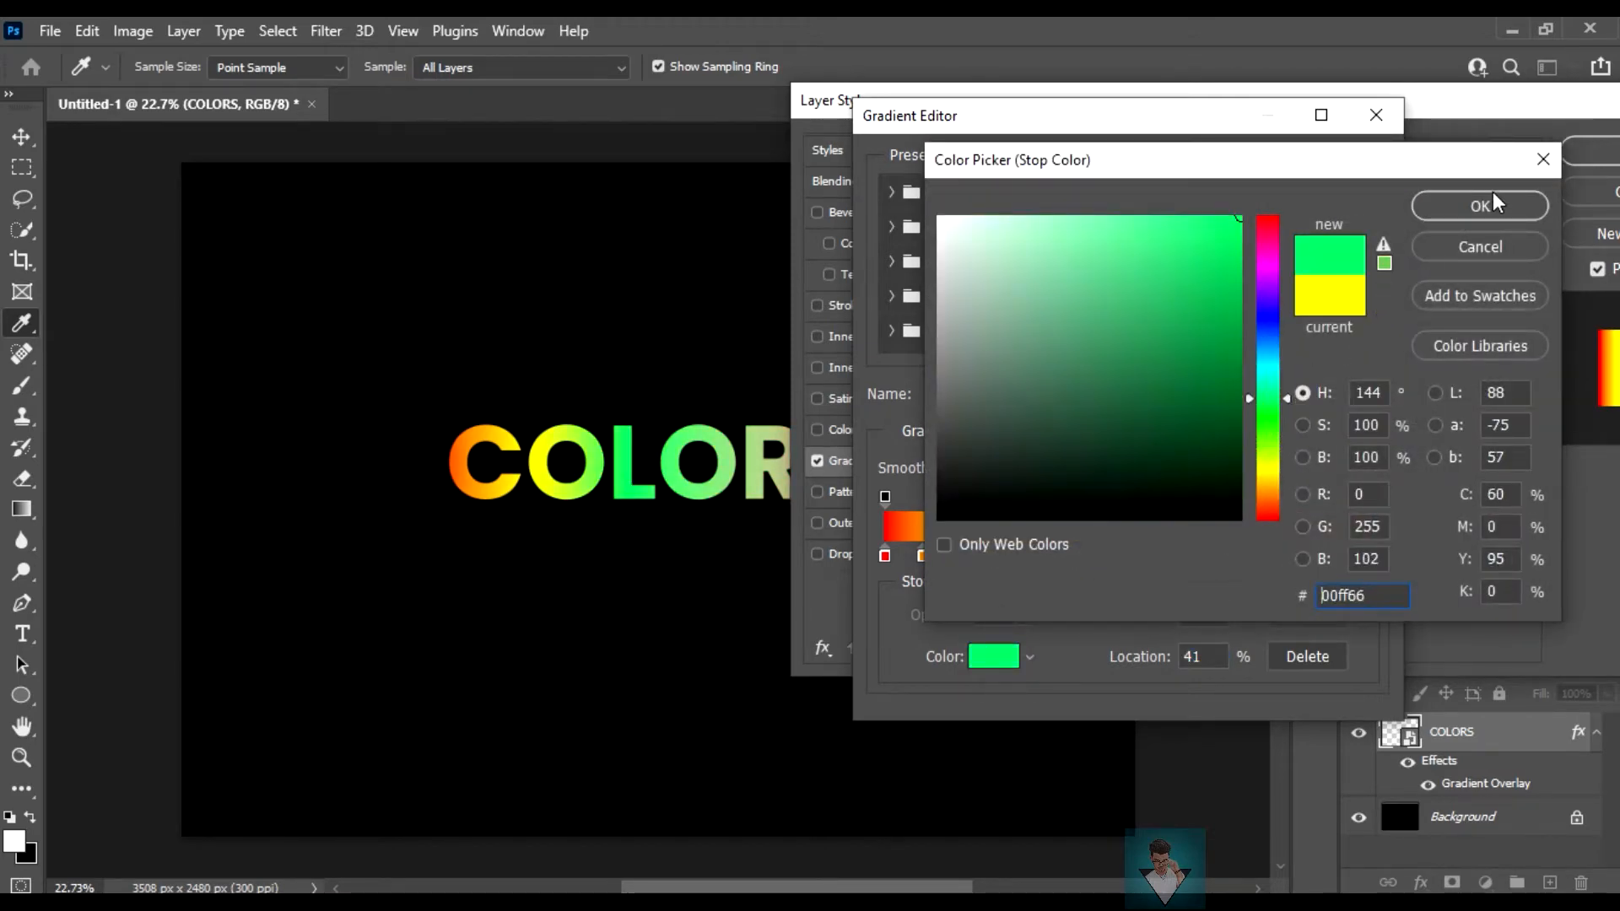
{"action": "left_click", "coordinate": [1480, 206]}
Step: Add a violet colour stop (7e00ff) to the gradient at 59%
{"action": "left_click", "coordinate": [1171, 556]}
{"action": "left_click", "coordinate": [994, 656]}
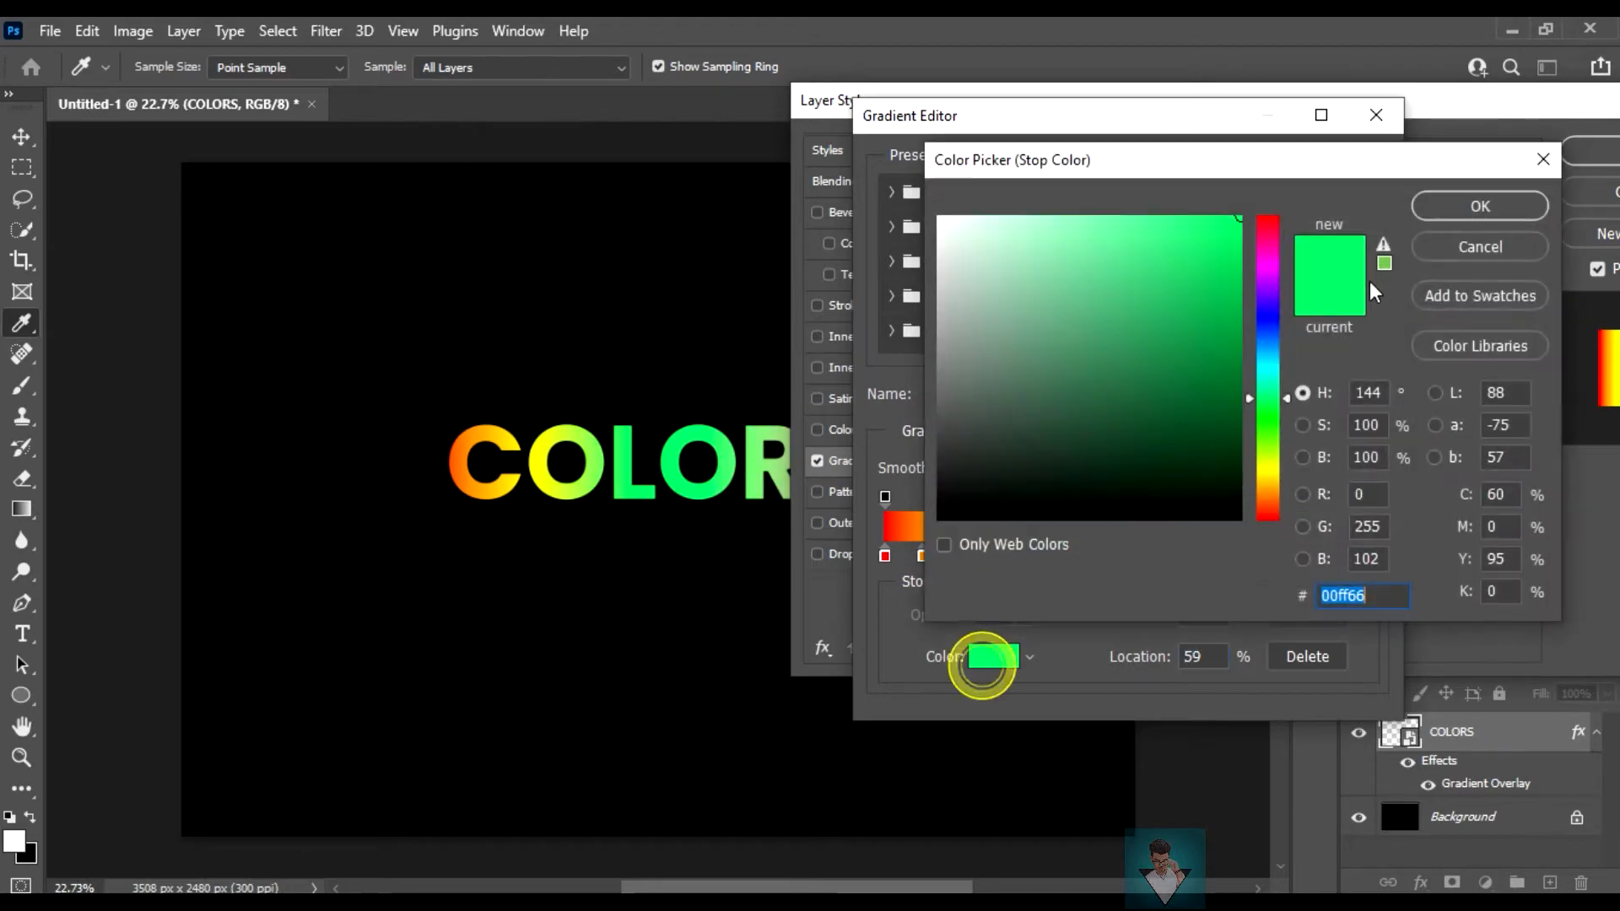
{"action": "left_click", "coordinate": [1265, 300]}
{"action": "left_click_drag", "start_coordinate": [1266, 302], "coordinate": [1267, 294]}
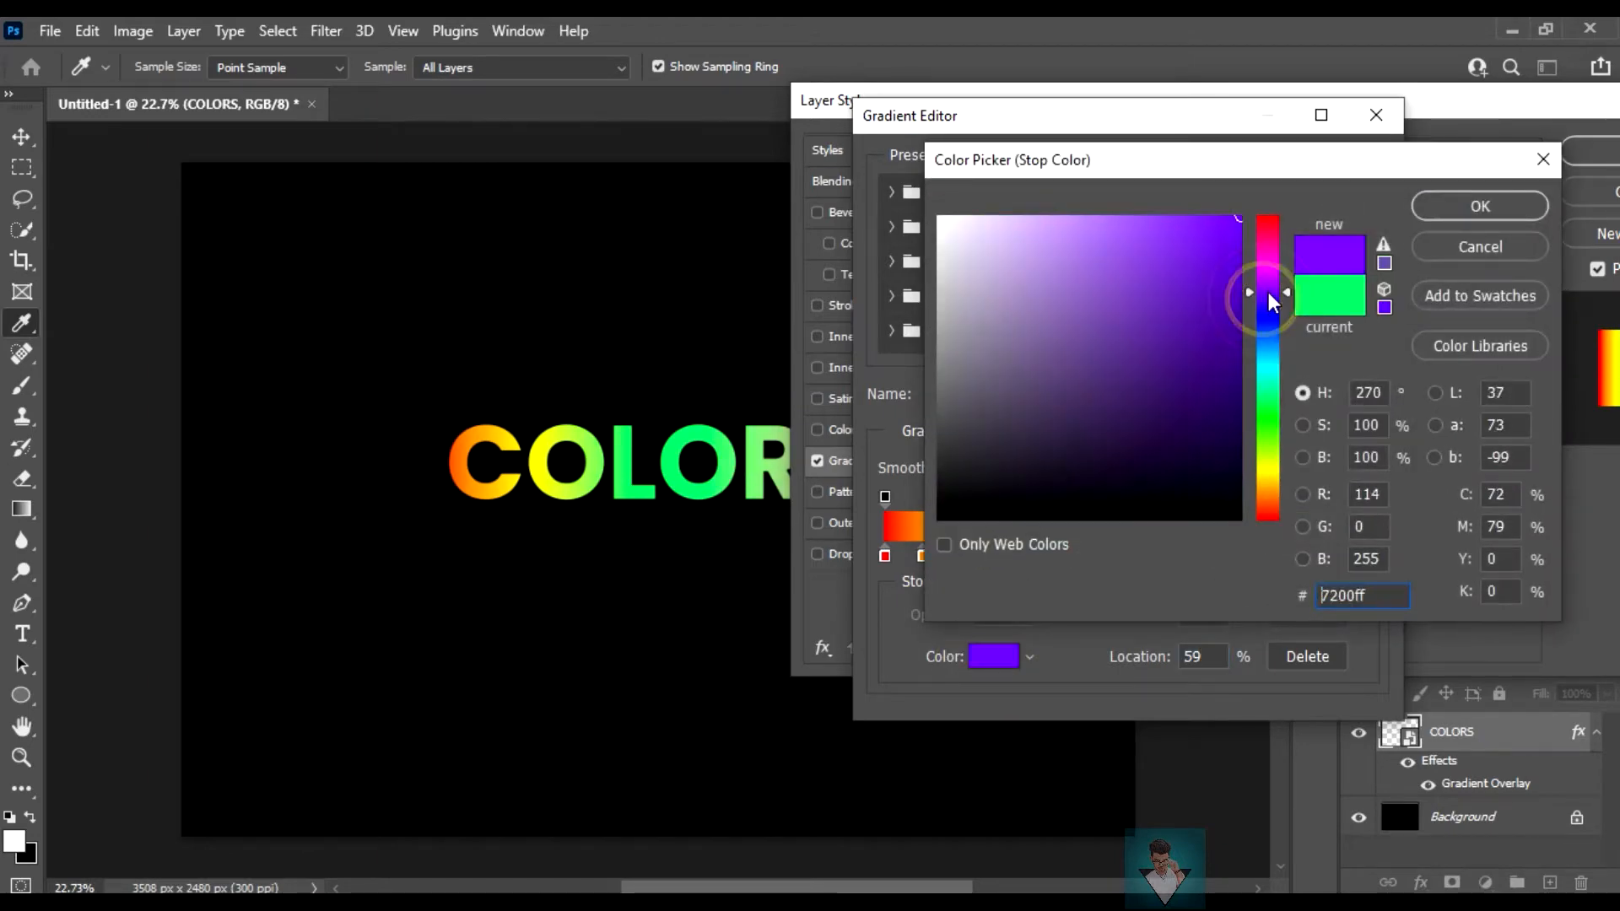
{"action": "left_click", "coordinate": [1468, 211]}
Step: Add a pure blue colour stop to the gradient at 75%
{"action": "left_click", "coordinate": [1268, 548]}
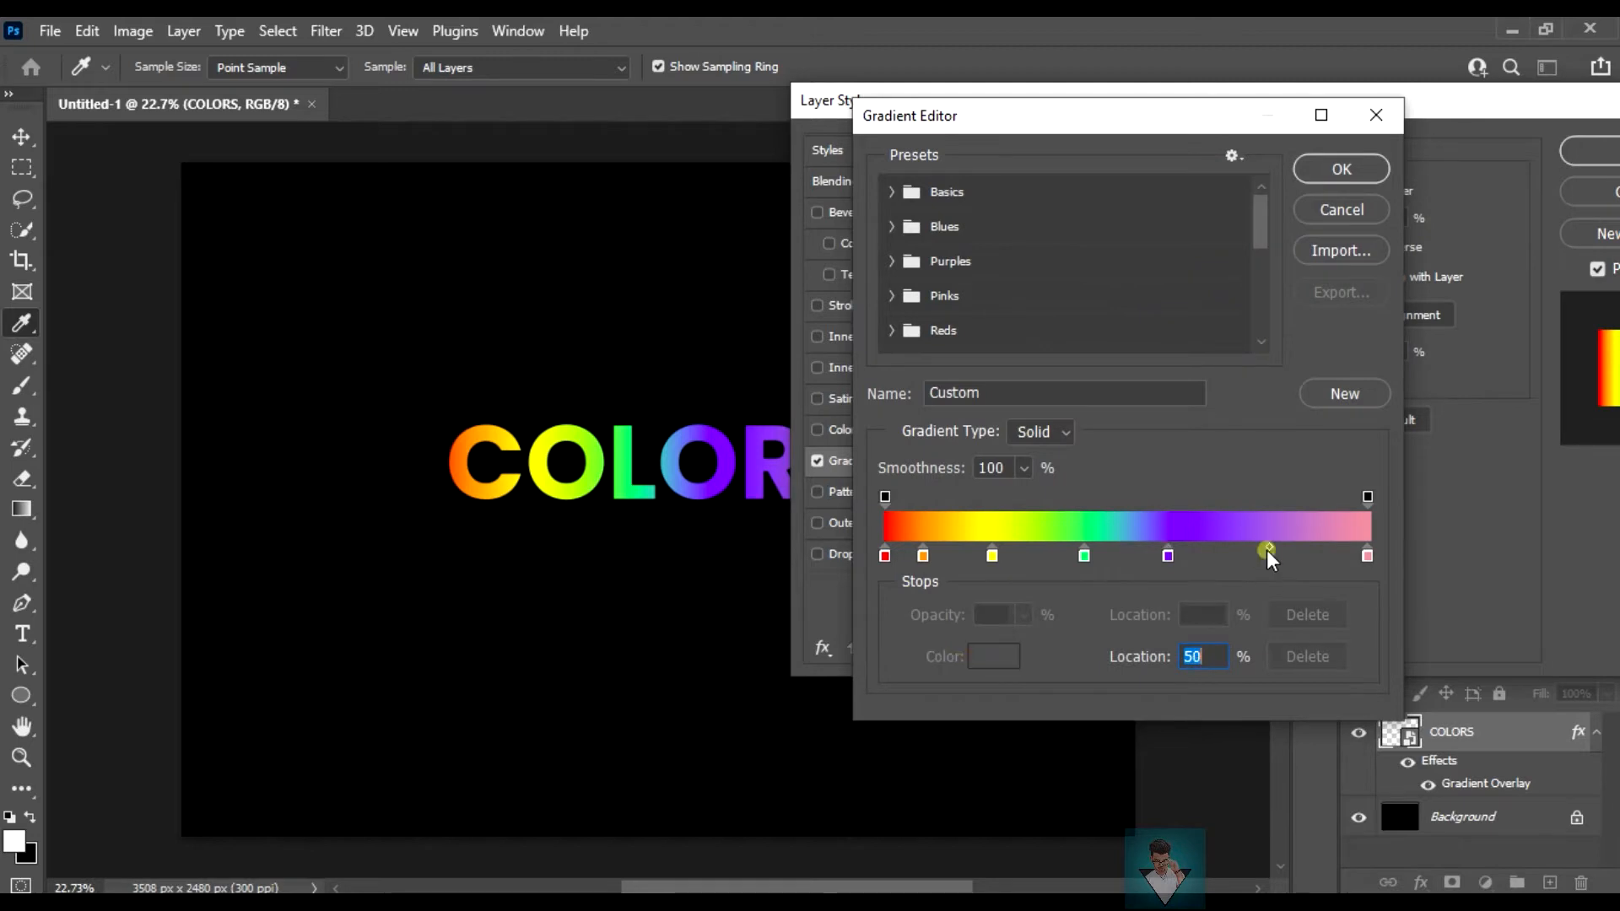
{"action": "left_click", "coordinate": [1248, 559]}
{"action": "left_click", "coordinate": [994, 657]}
{"action": "left_click", "coordinate": [1268, 319]}
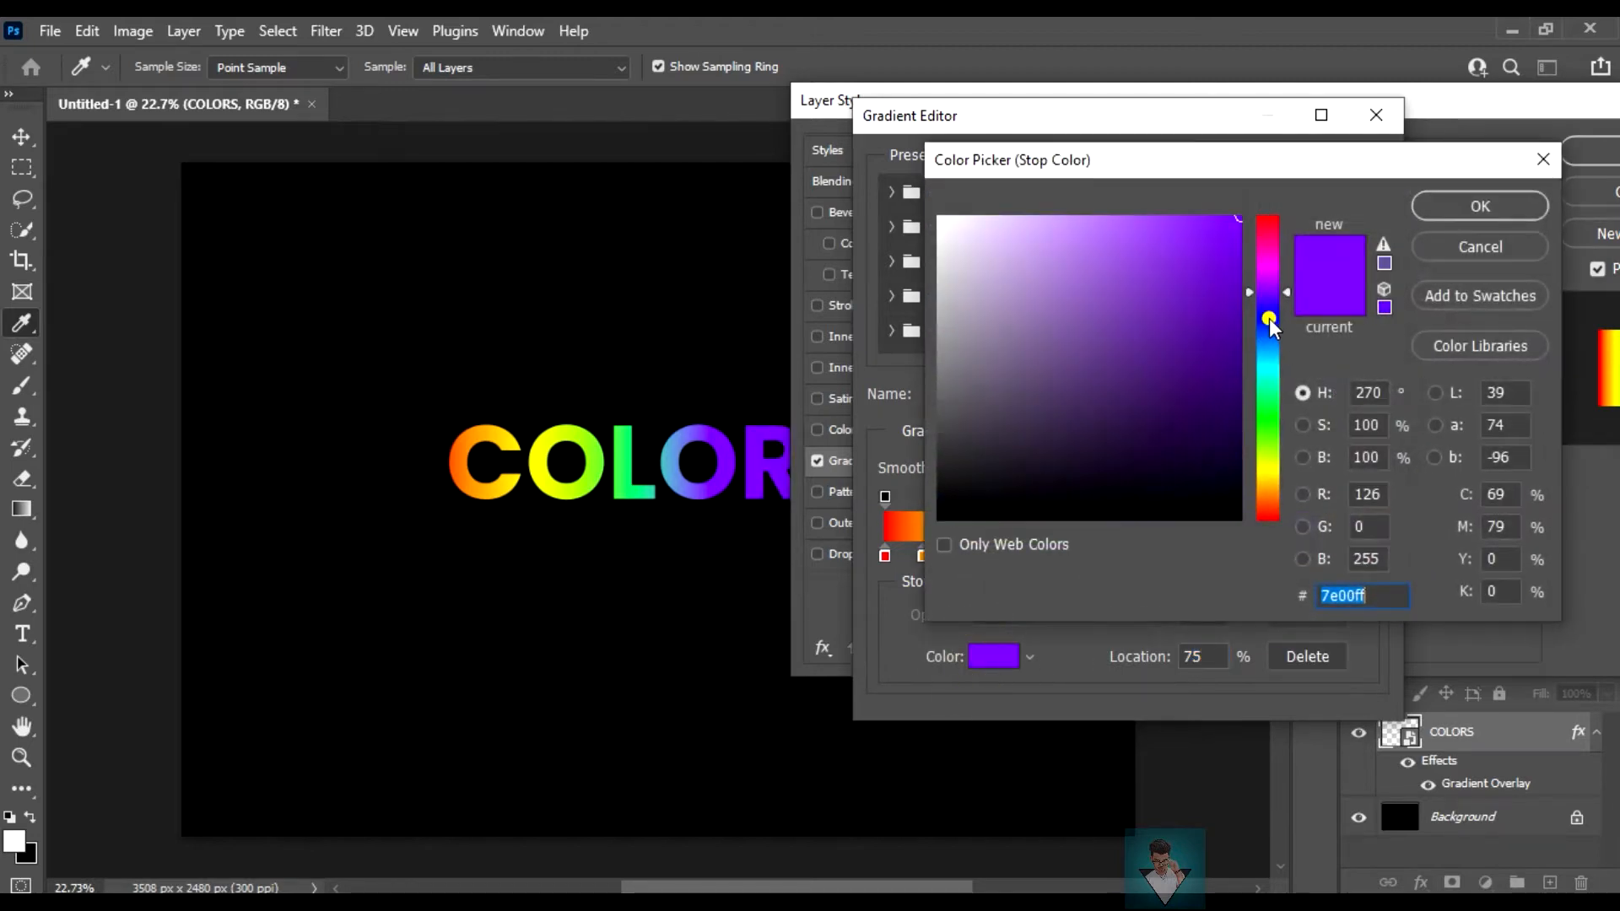
{"action": "left_click", "coordinate": [1469, 206]}
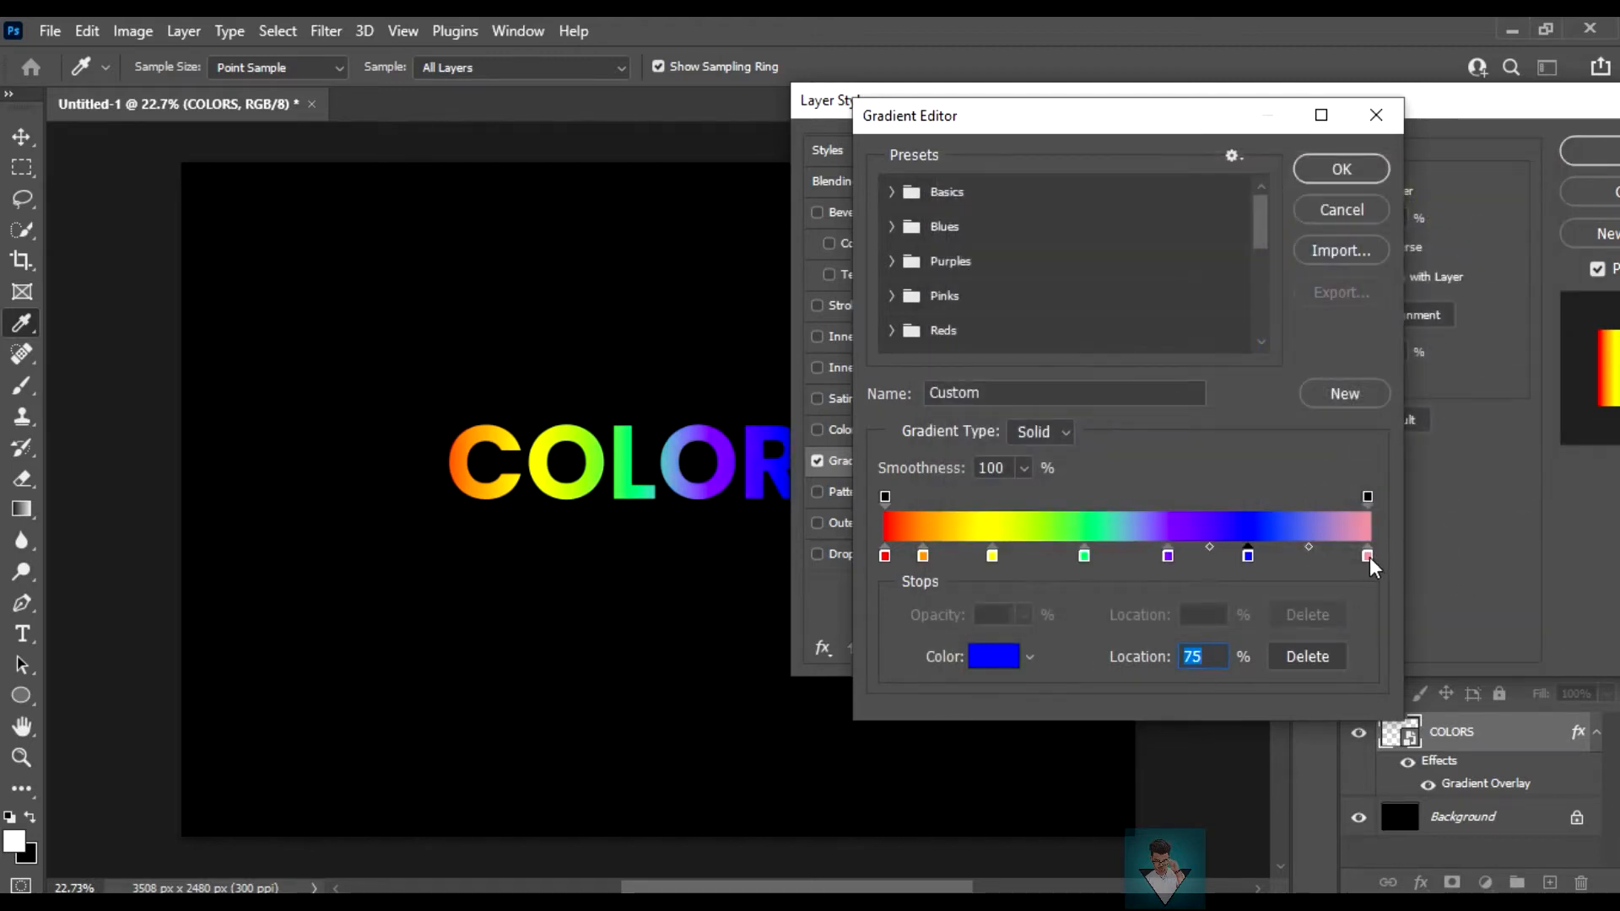
Step: Change the gradient's last colour stop at 100% to bright sky blue (00baff)
{"action": "left_click", "coordinate": [1368, 555]}
{"action": "left_click", "coordinate": [988, 658]}
{"action": "left_click", "coordinate": [1268, 346]}
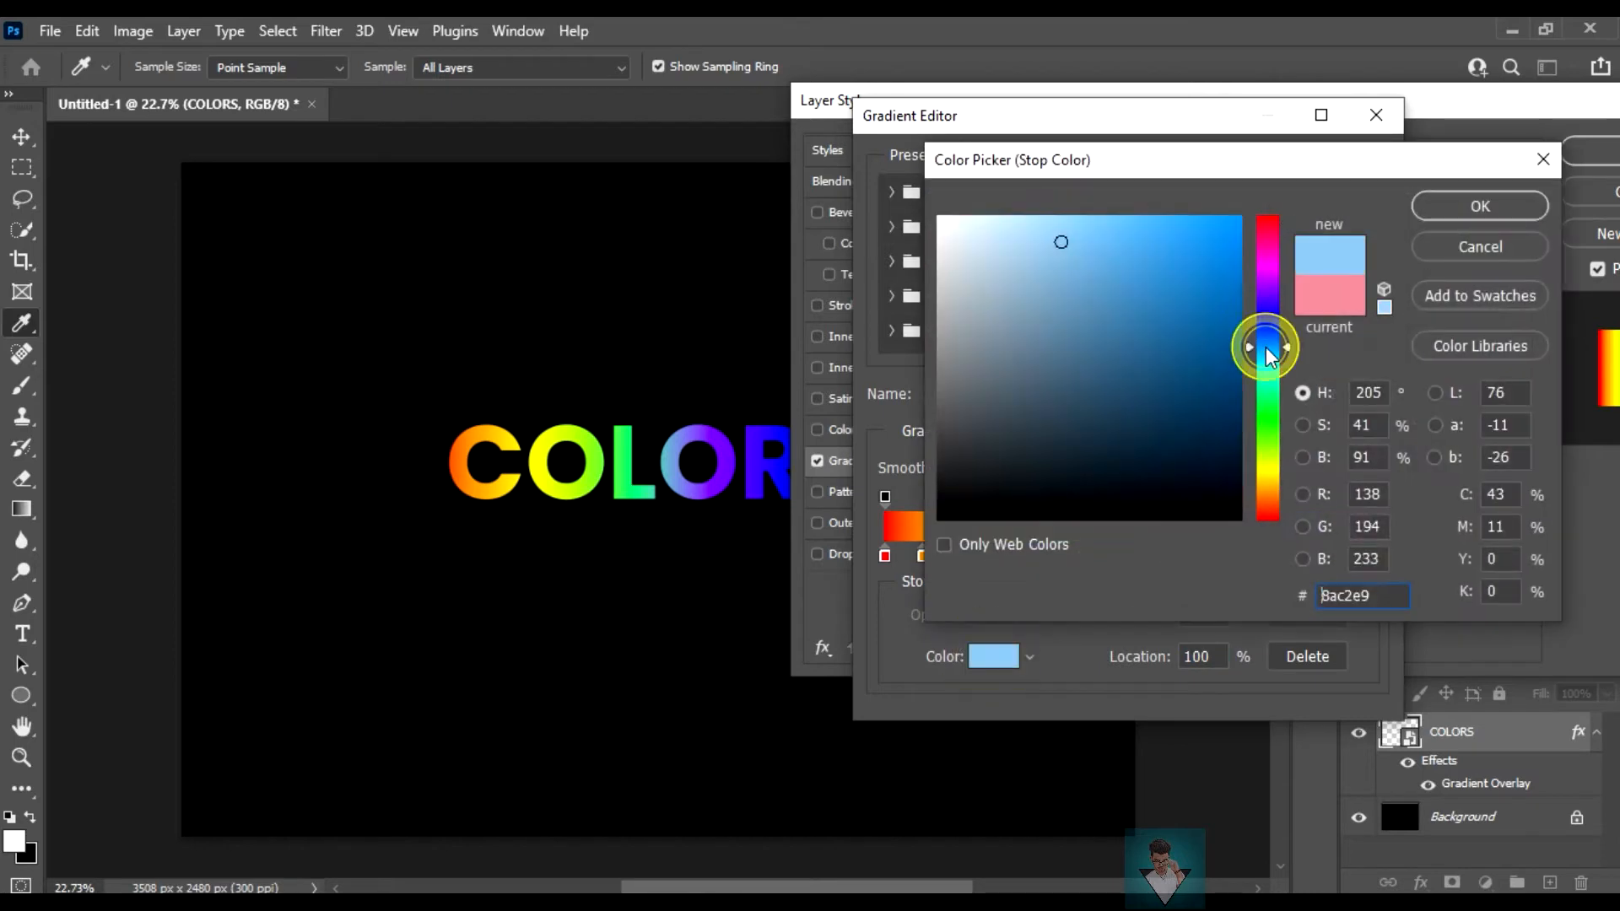
{"action": "left_click_drag", "start_coordinate": [1161, 263], "coordinate": [1238, 218]}
{"action": "left_click", "coordinate": [1268, 353]}
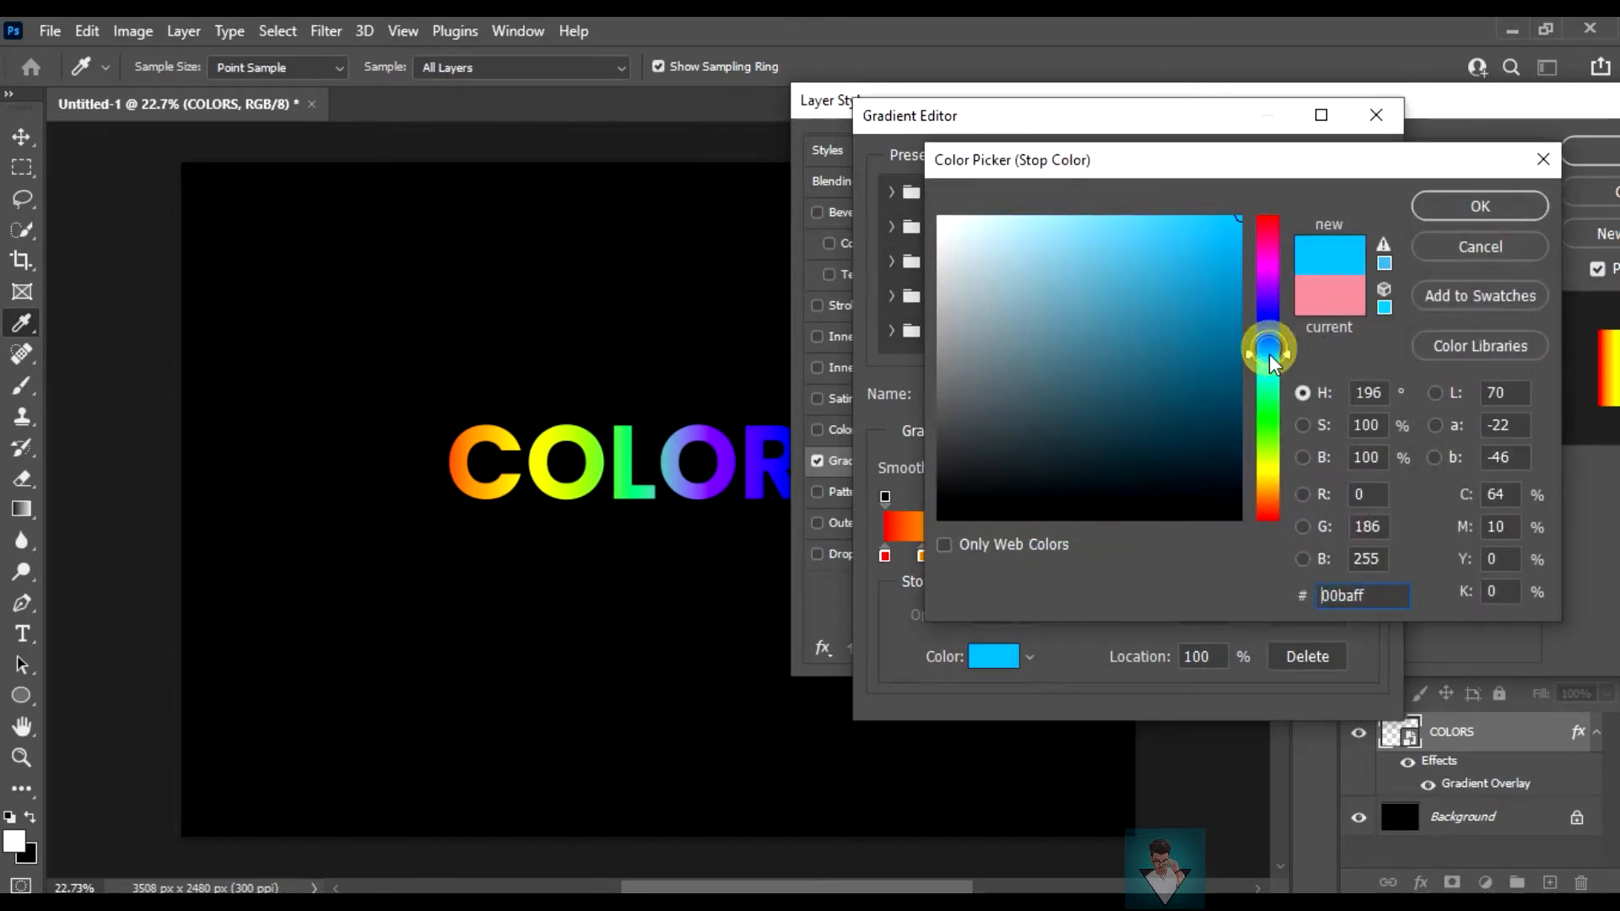
{"action": "left_click", "coordinate": [1511, 206]}
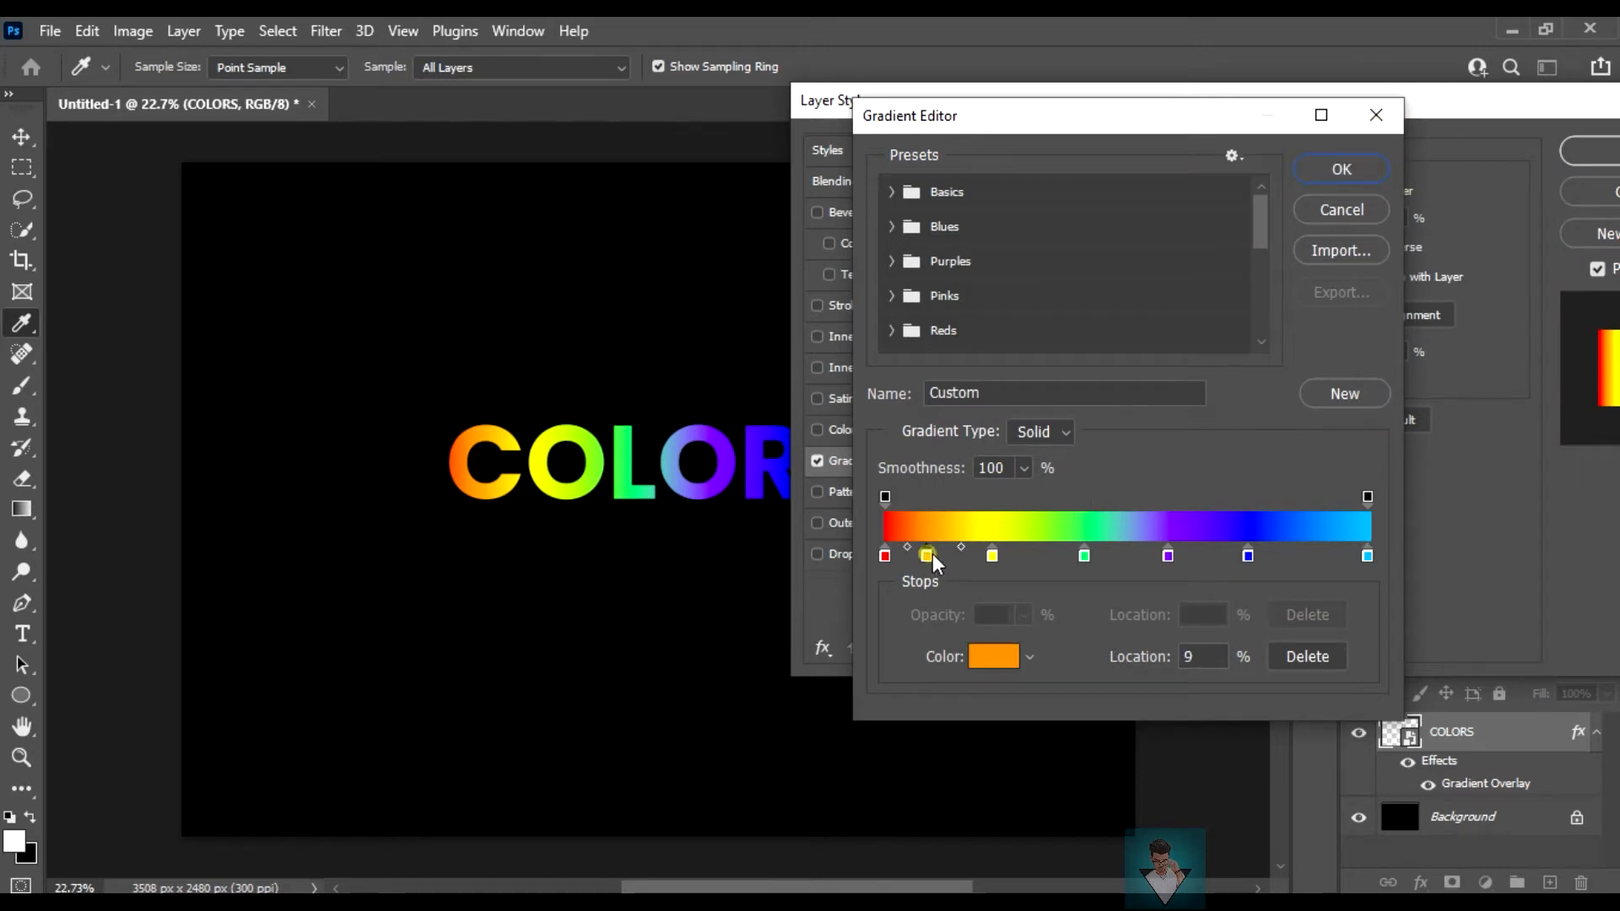
Step: Space the inner colour stops more evenly, with orange at 14% and blue at 82%, and accept the gradient
{"action": "left_click_drag", "start_coordinate": [935, 563], "coordinate": [1013, 557]}
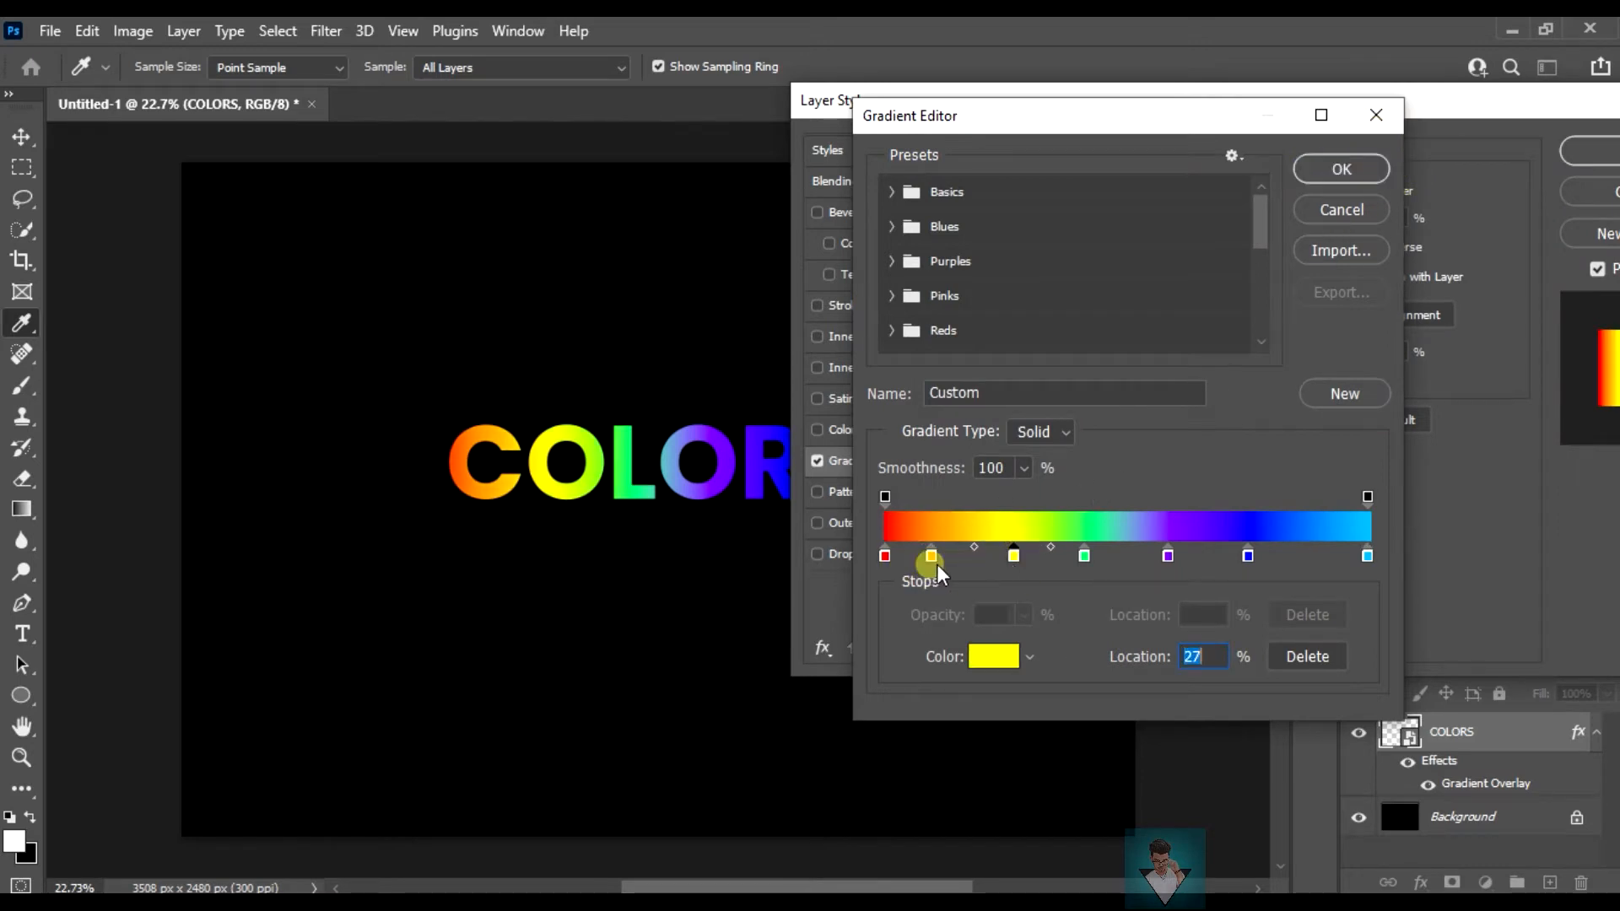
{"action": "left_click", "coordinate": [932, 557]}
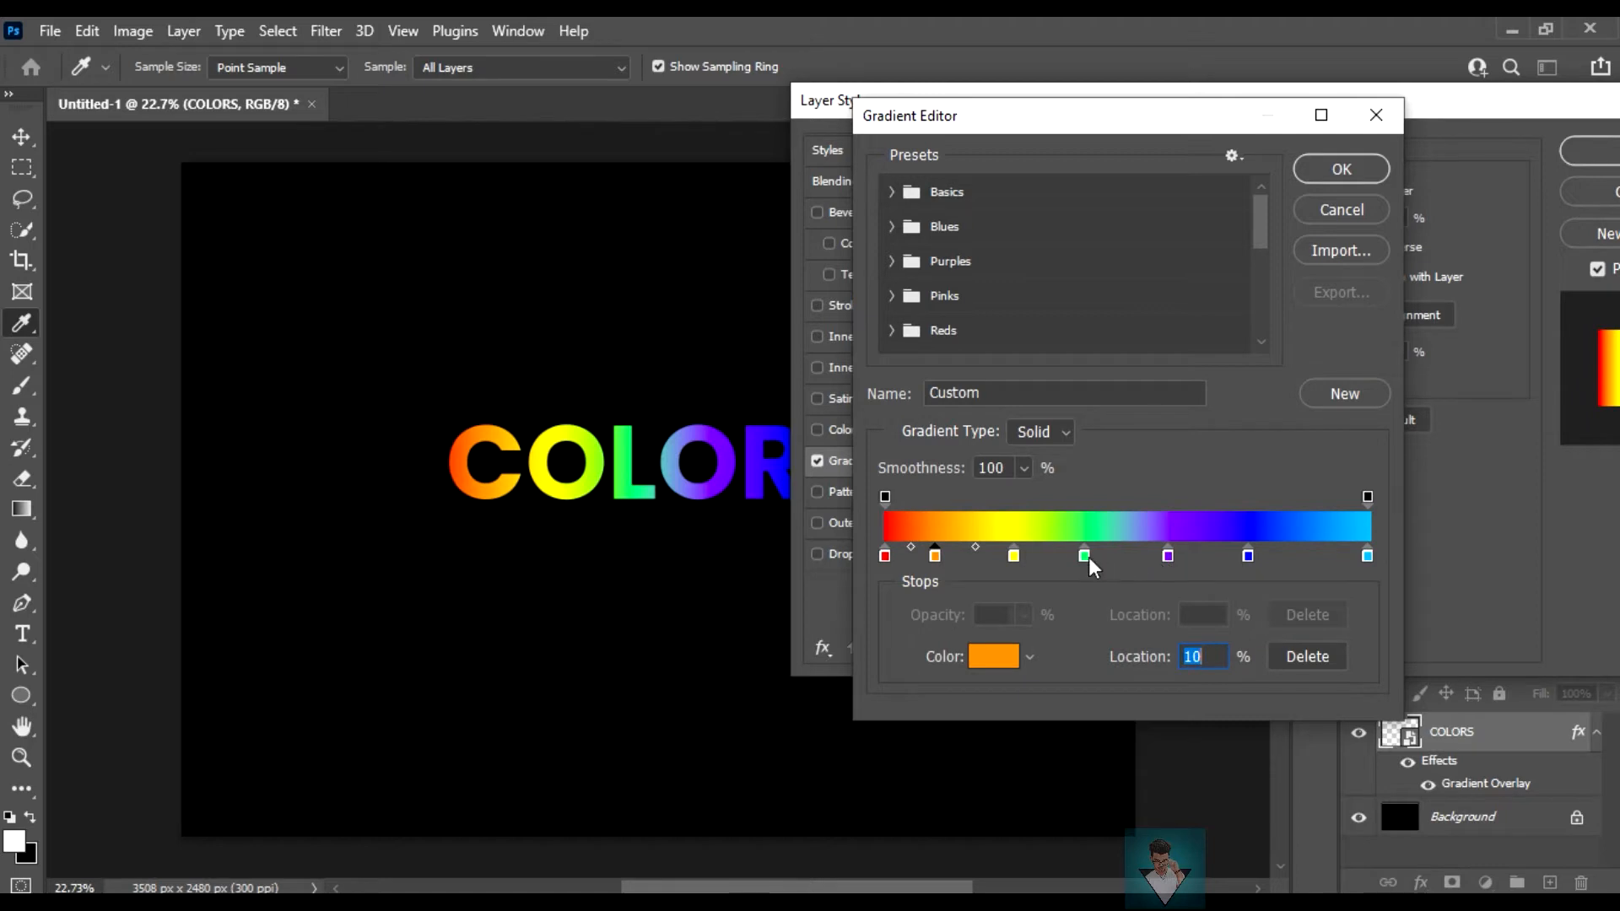
{"action": "left_click_drag", "start_coordinate": [1085, 557], "coordinate": [1097, 557]}
{"action": "left_click_drag", "start_coordinate": [1248, 557], "coordinate": [1280, 557]}
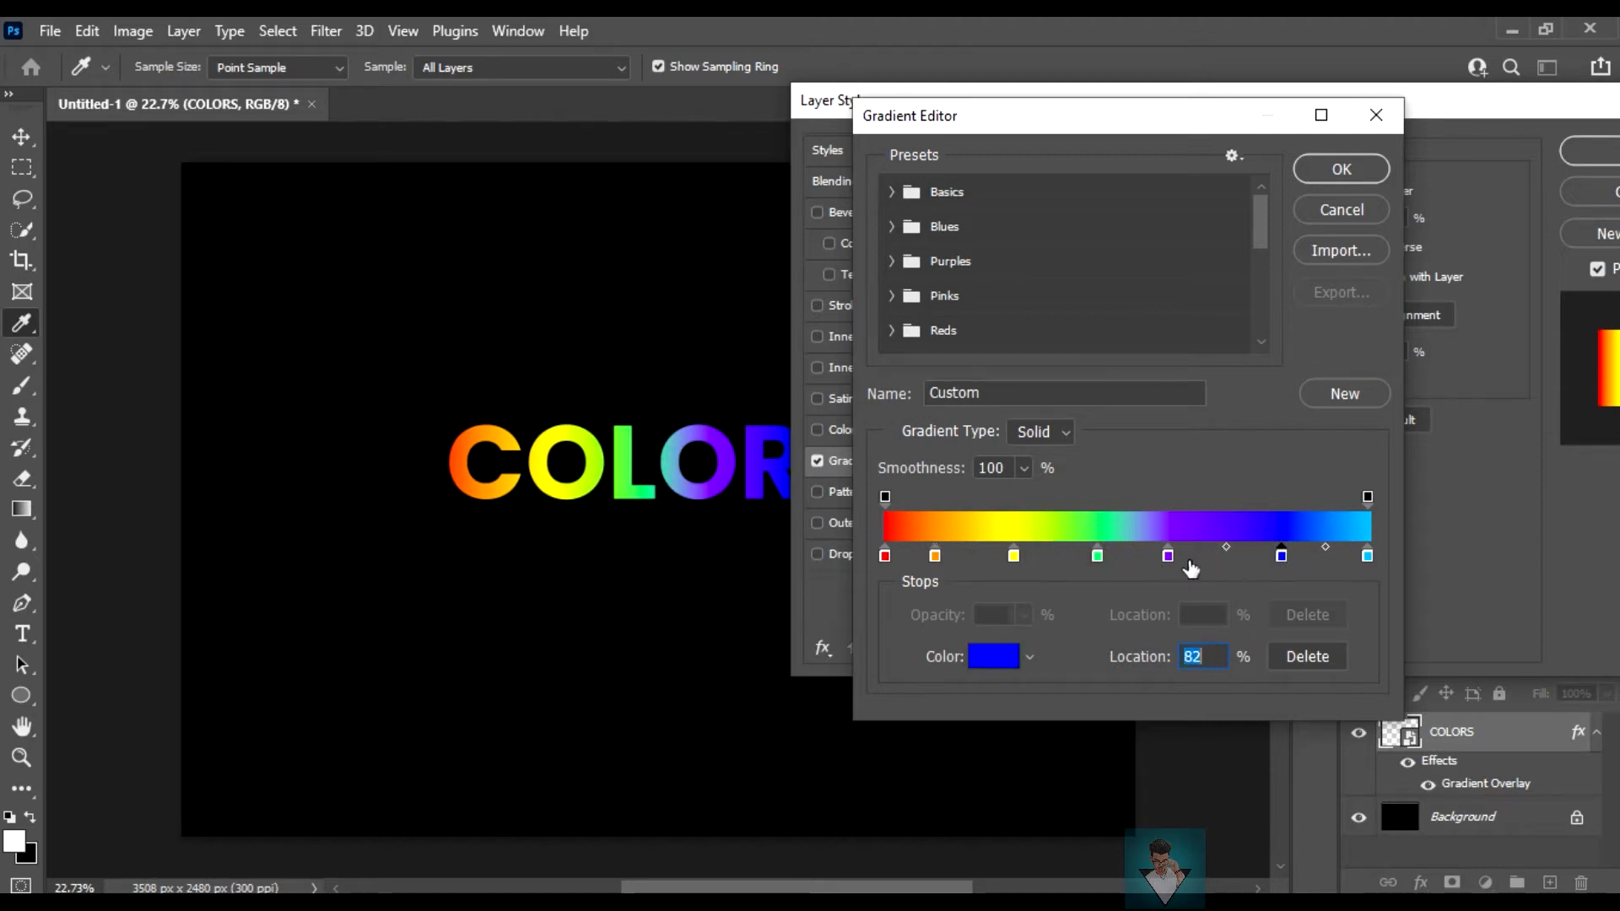
{"action": "left_click_drag", "start_coordinate": [1168, 557], "coordinate": [952, 555]}
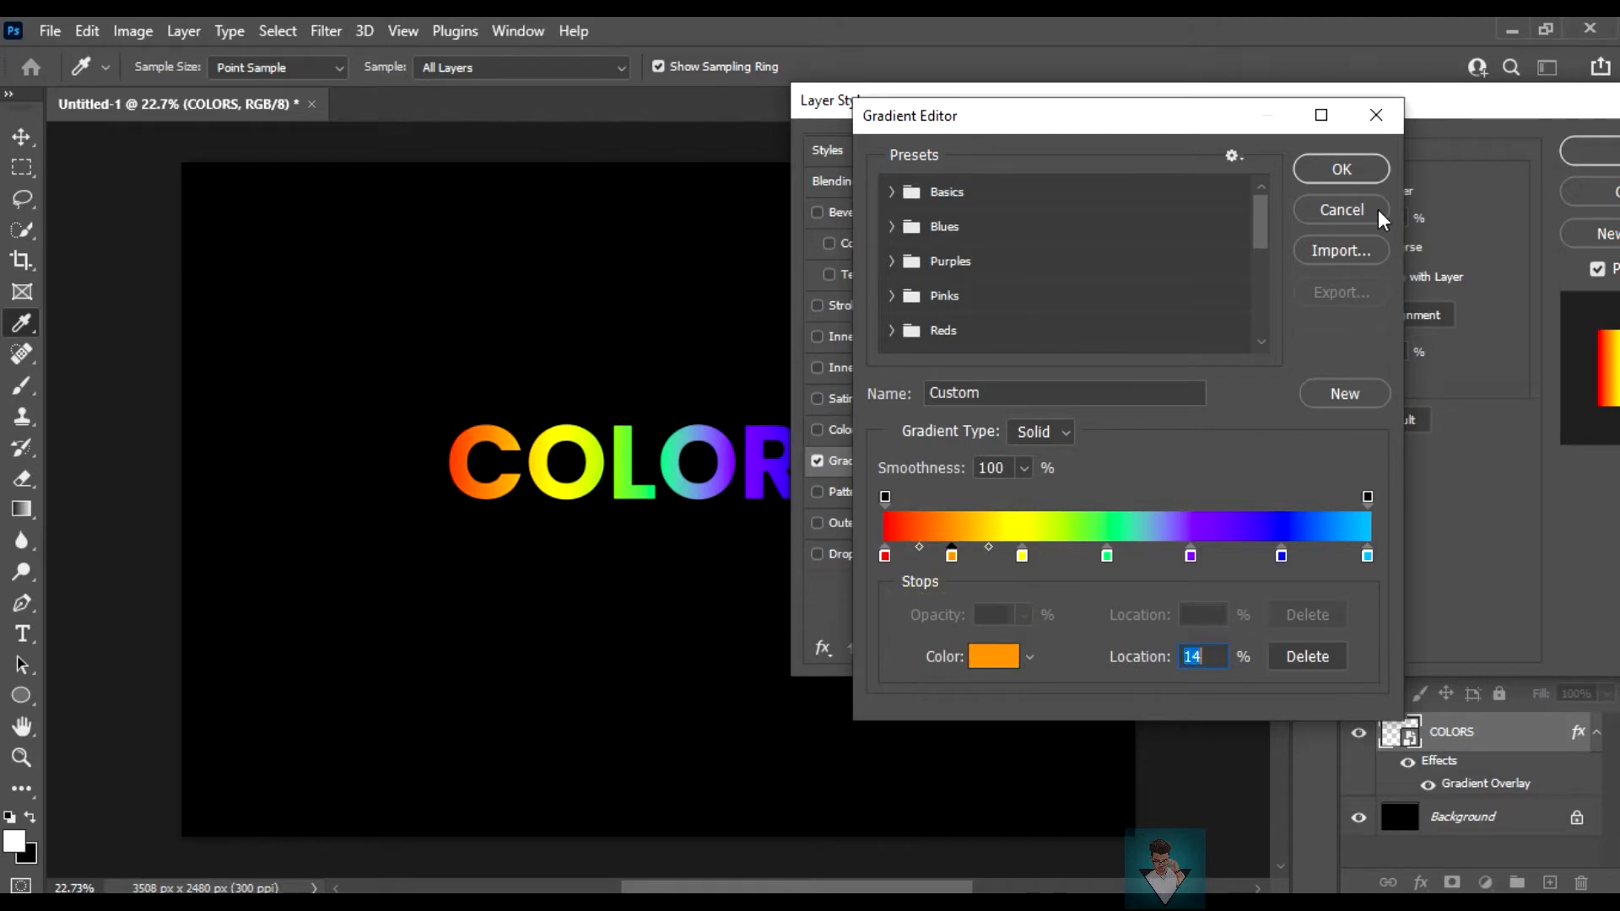
{"action": "left_click", "coordinate": [1350, 169]}
Step: Set the Gradient Overlay scale to 44% and shift the gradient so its colours spread across the whole COLORS text
{"action": "left_click", "coordinate": [1247, 353]}
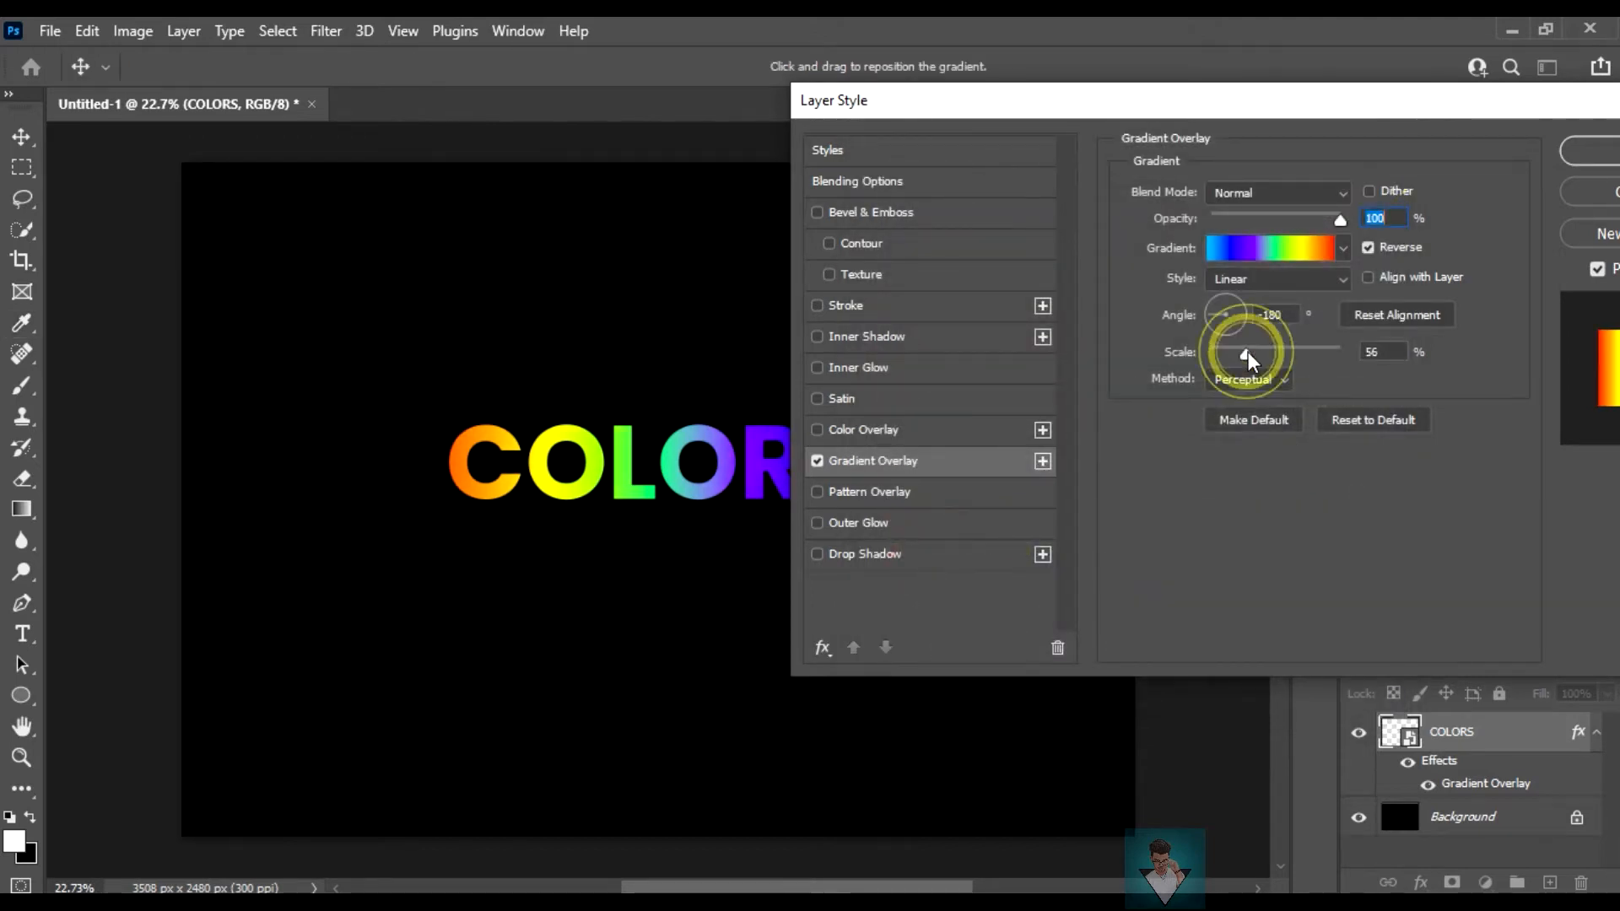
{"action": "left_click_drag", "start_coordinate": [1129, 99], "coordinate": [1309, 114]}
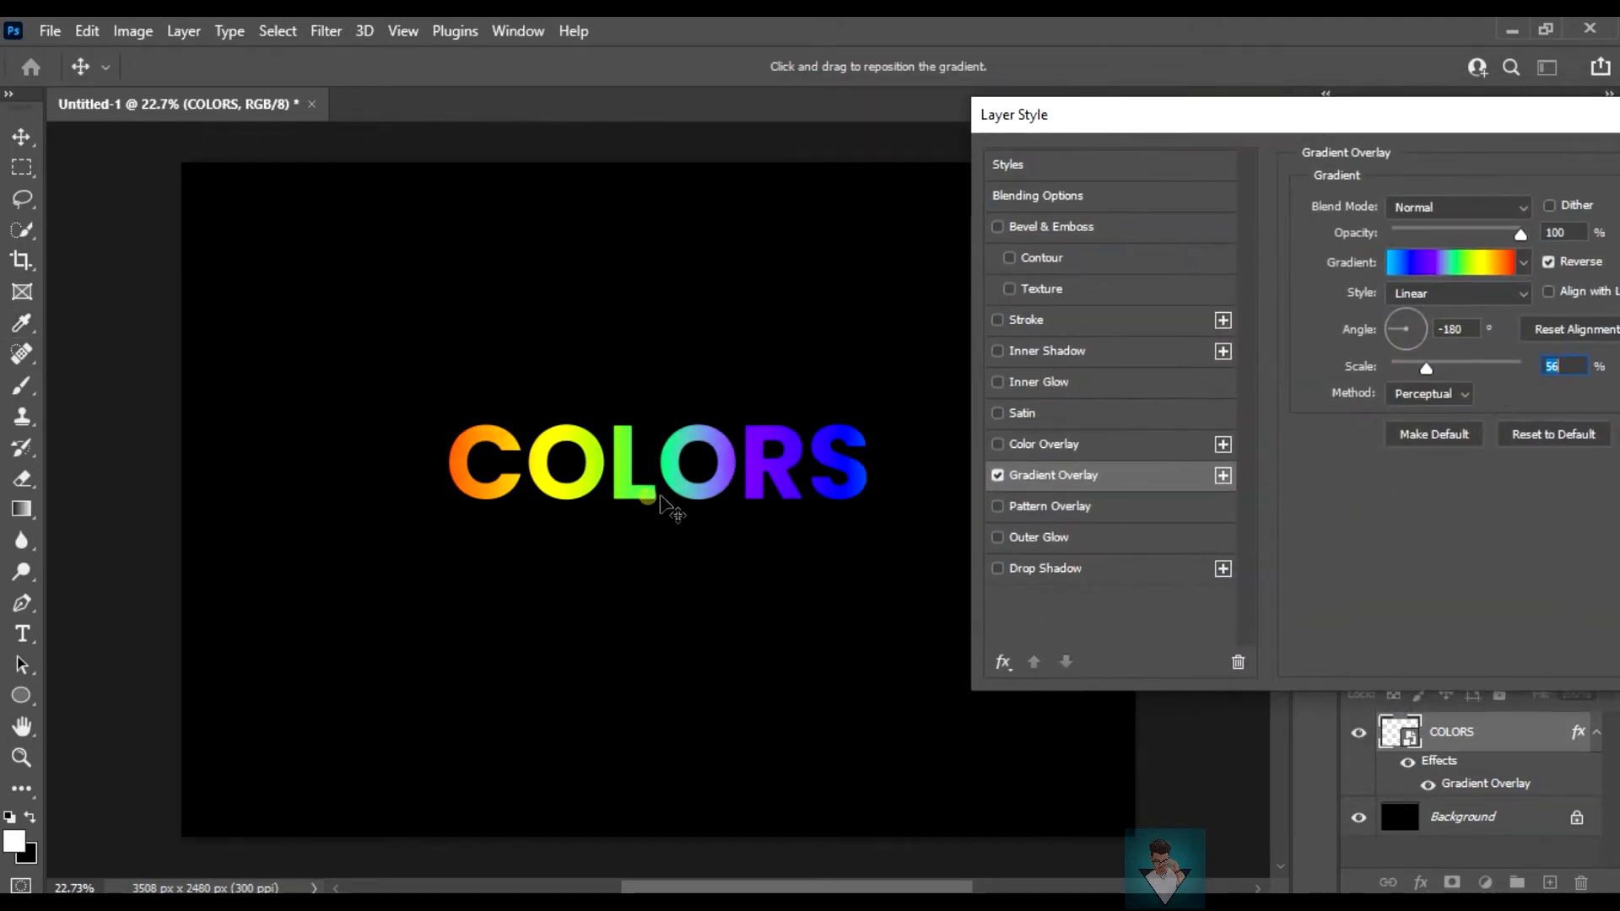
{"action": "mouse_move", "coordinate": [671, 509]}
{"action": "left_mouse_down"}
{"action": "mouse_move", "coordinate": [644, 501]}
{"action": "mouse_move", "coordinate": [692, 507]}
{"action": "left_mouse_up"}
{"action": "left_click_drag", "start_coordinate": [1428, 371], "coordinate": [1418, 368]}
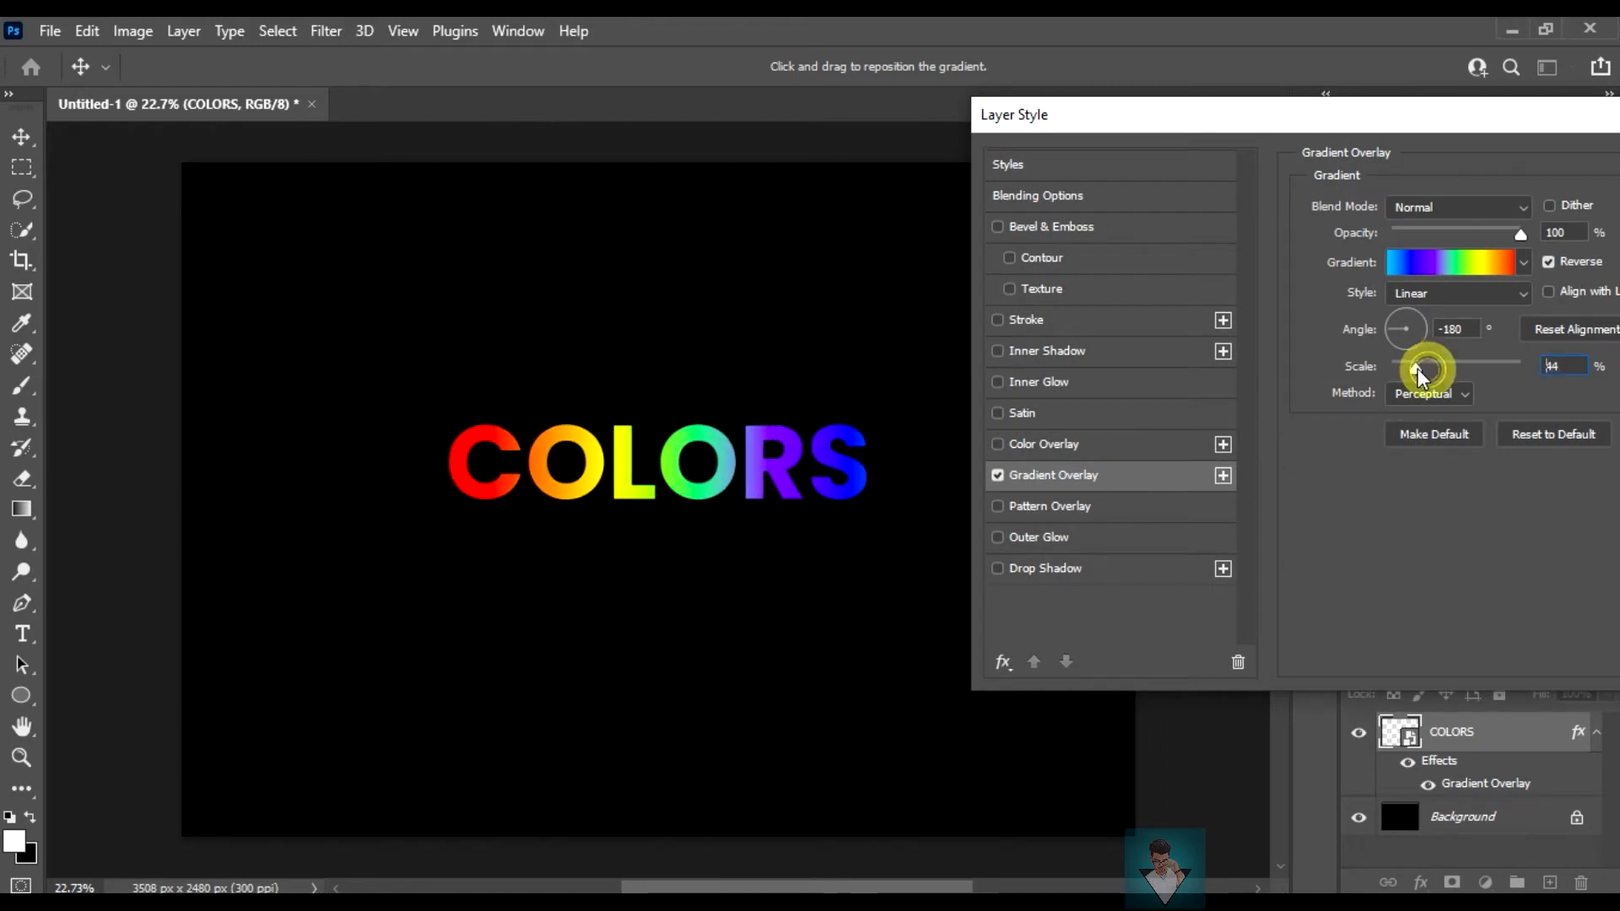
{"action": "left_click_drag", "start_coordinate": [835, 564], "coordinate": [822, 561]}
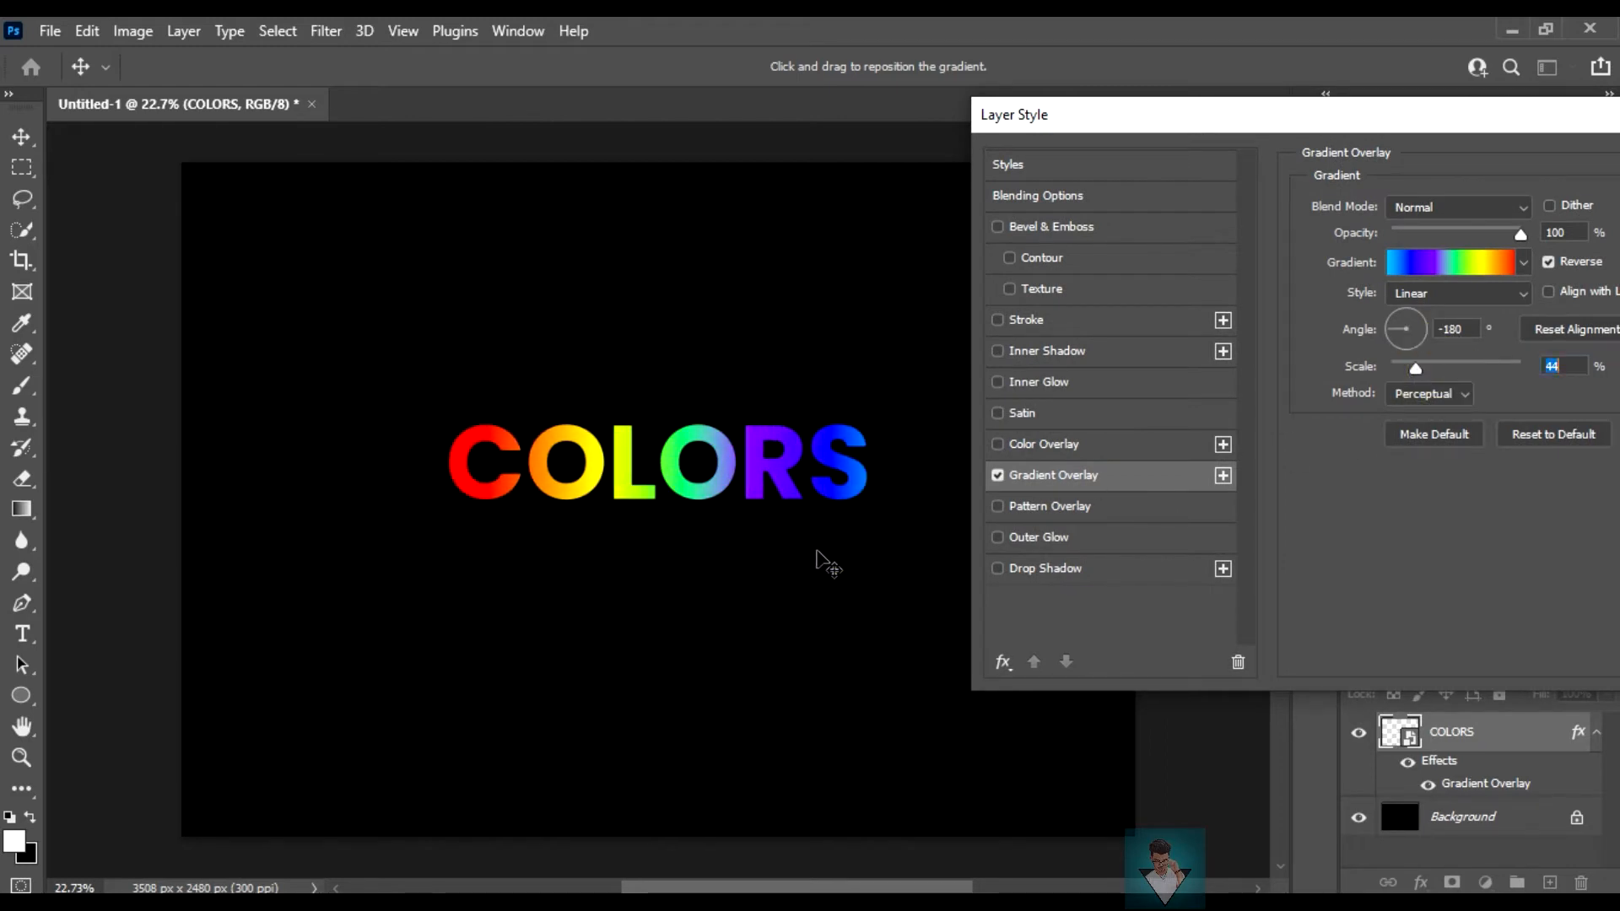
Step: Accept the Gradient Overlay settings and duplicate the COLORS layer
{"action": "left_click_drag", "start_coordinate": [1489, 118], "coordinate": [1228, 118]}
{"action": "left_click", "coordinate": [1545, 206]}
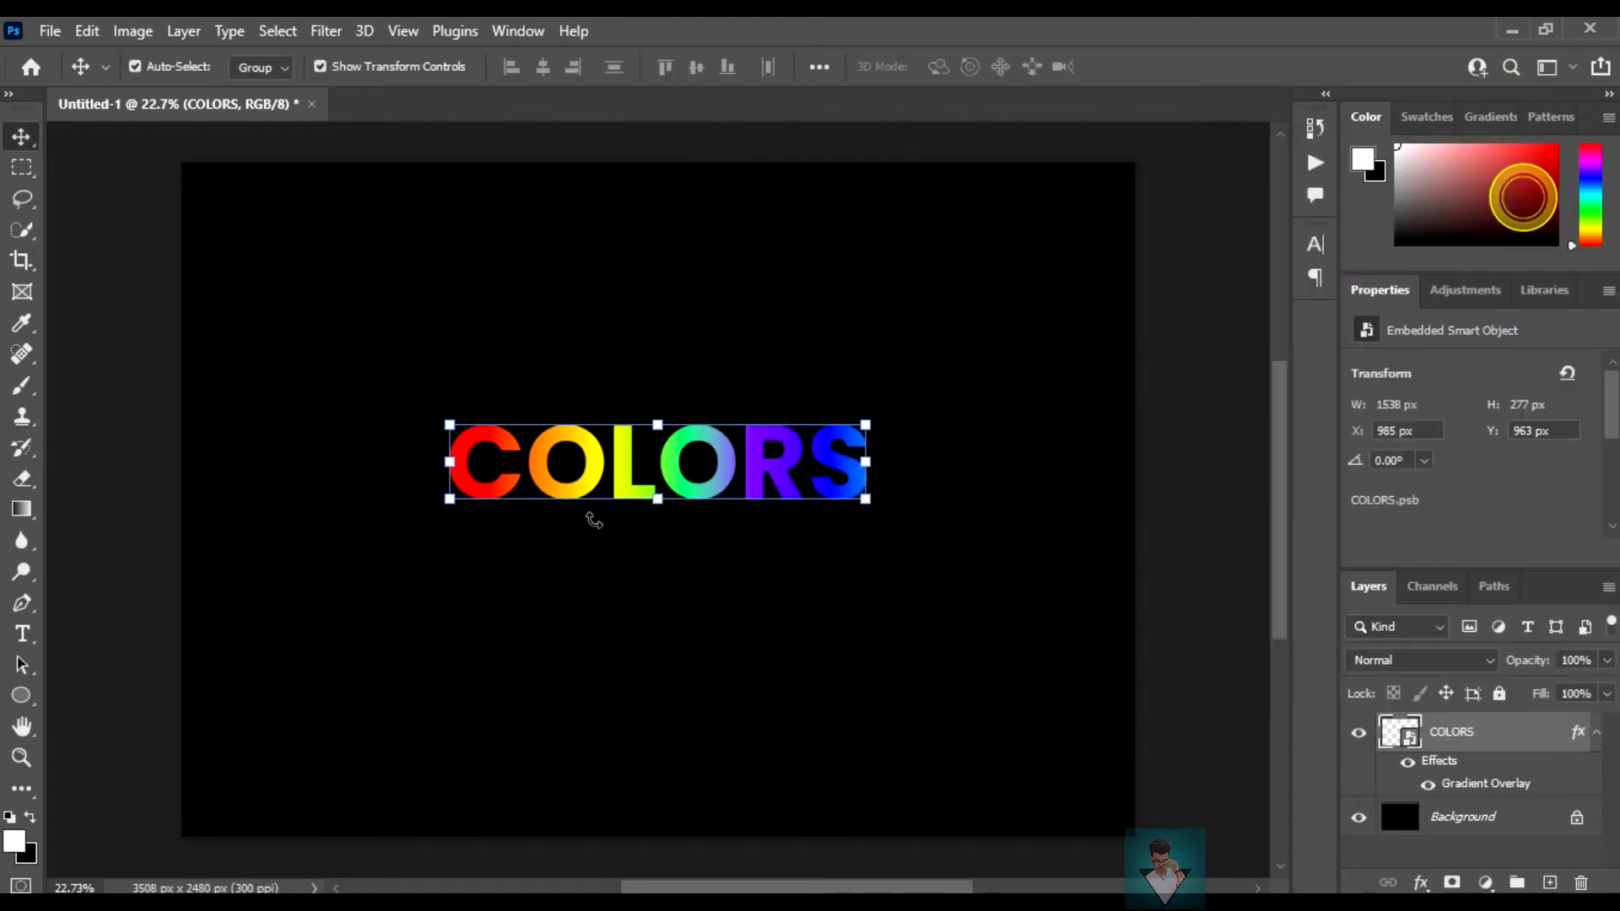
{"action": "right_click", "coordinate": [1507, 731]}
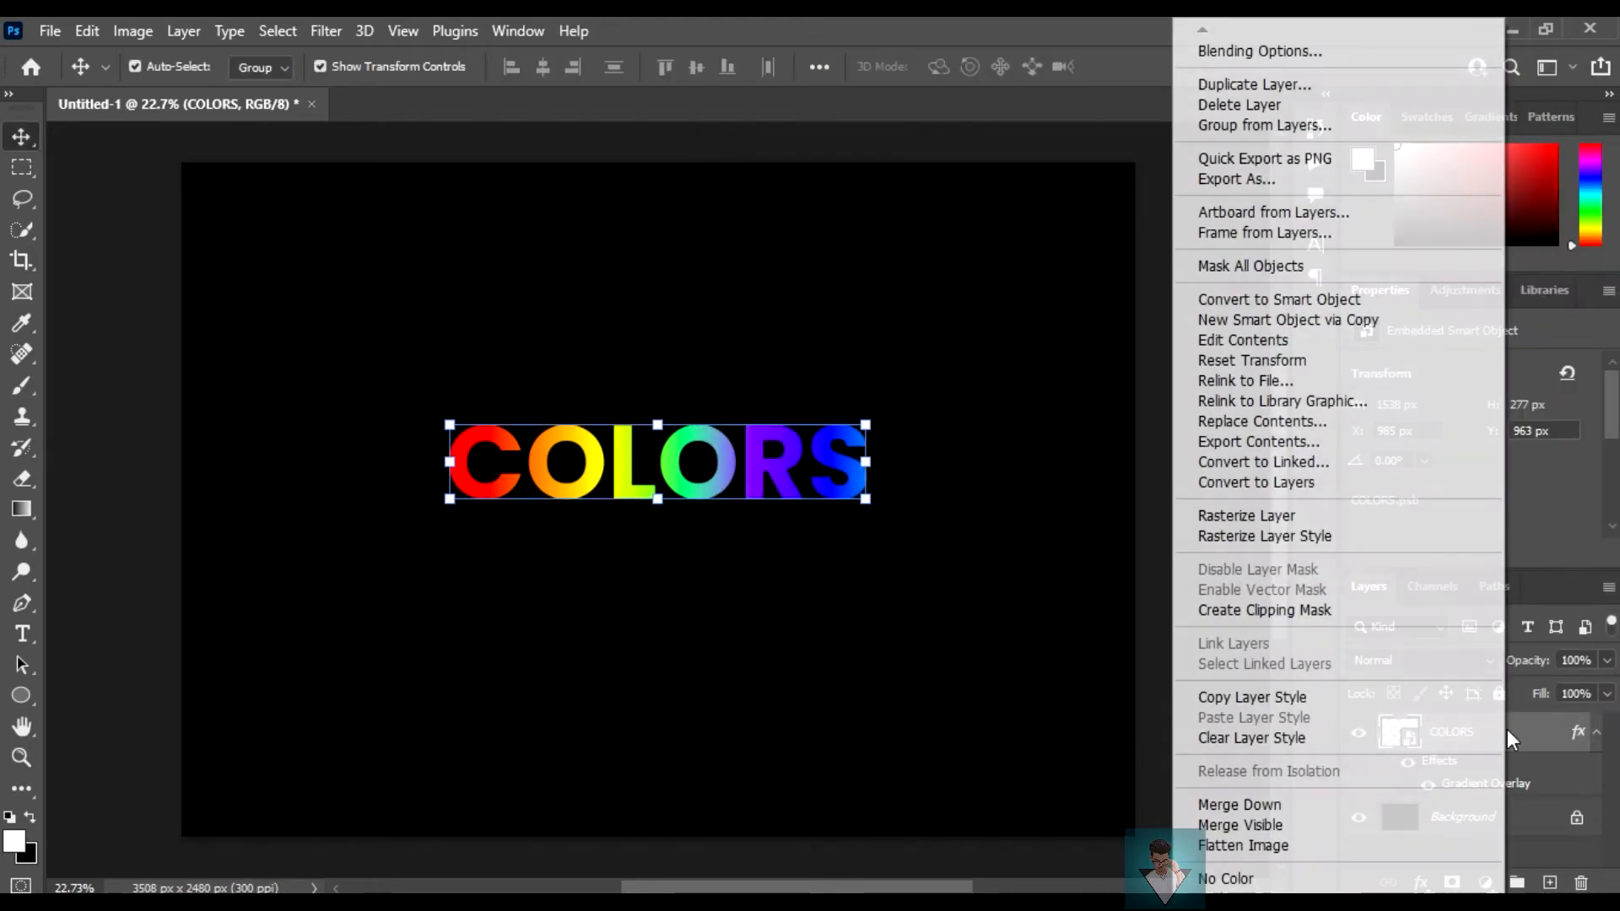
{"action": "left_click", "coordinate": [1524, 732]}
{"action": "left_click_drag", "start_coordinate": [1505, 737], "coordinate": [1551, 884]}
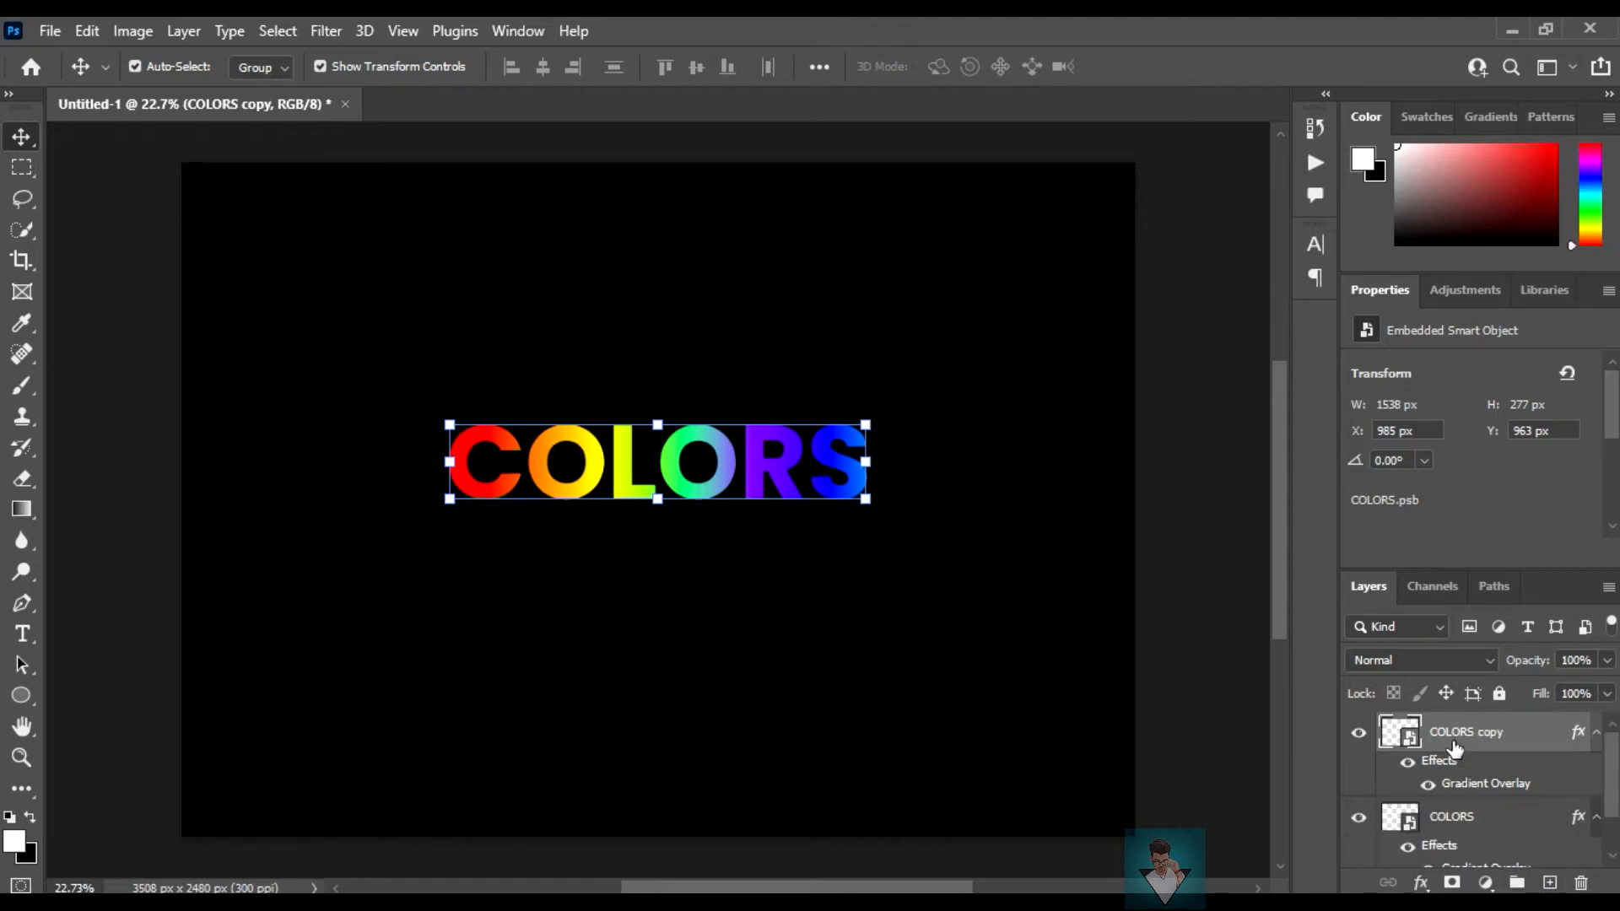
Step: Hide the COLORS copy layer and apply a Motion Blur to the original COLORS layer with angle -90° and distance 2000 pixels
{"action": "left_click", "coordinate": [1358, 733]}
{"action": "left_click", "coordinate": [1452, 816]}
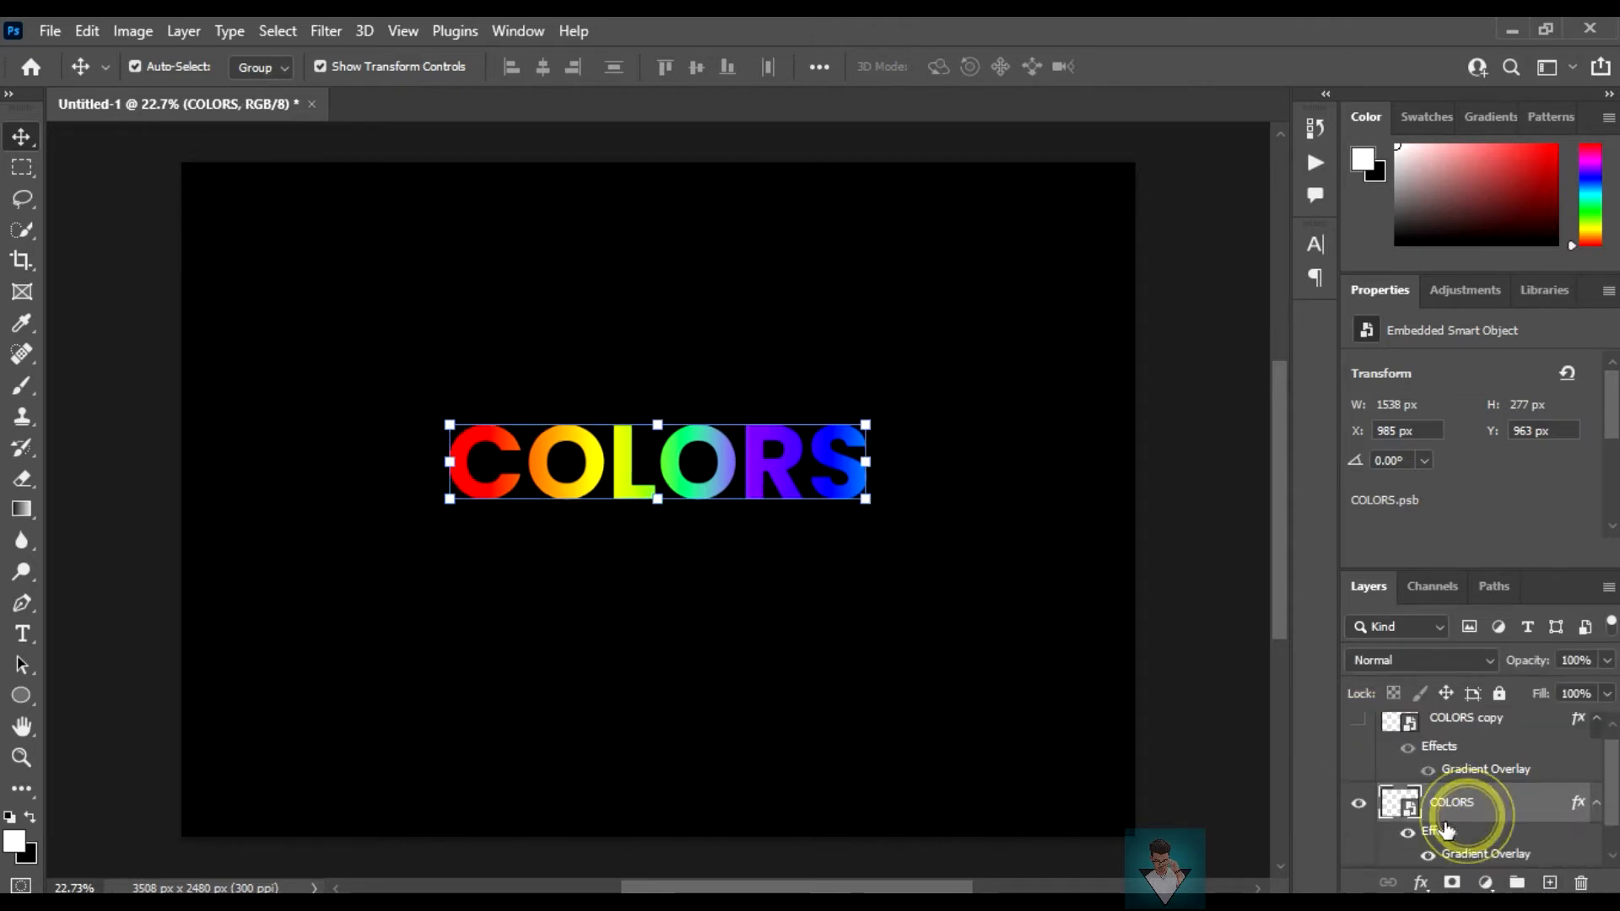
{"action": "left_click", "coordinate": [336, 29]}
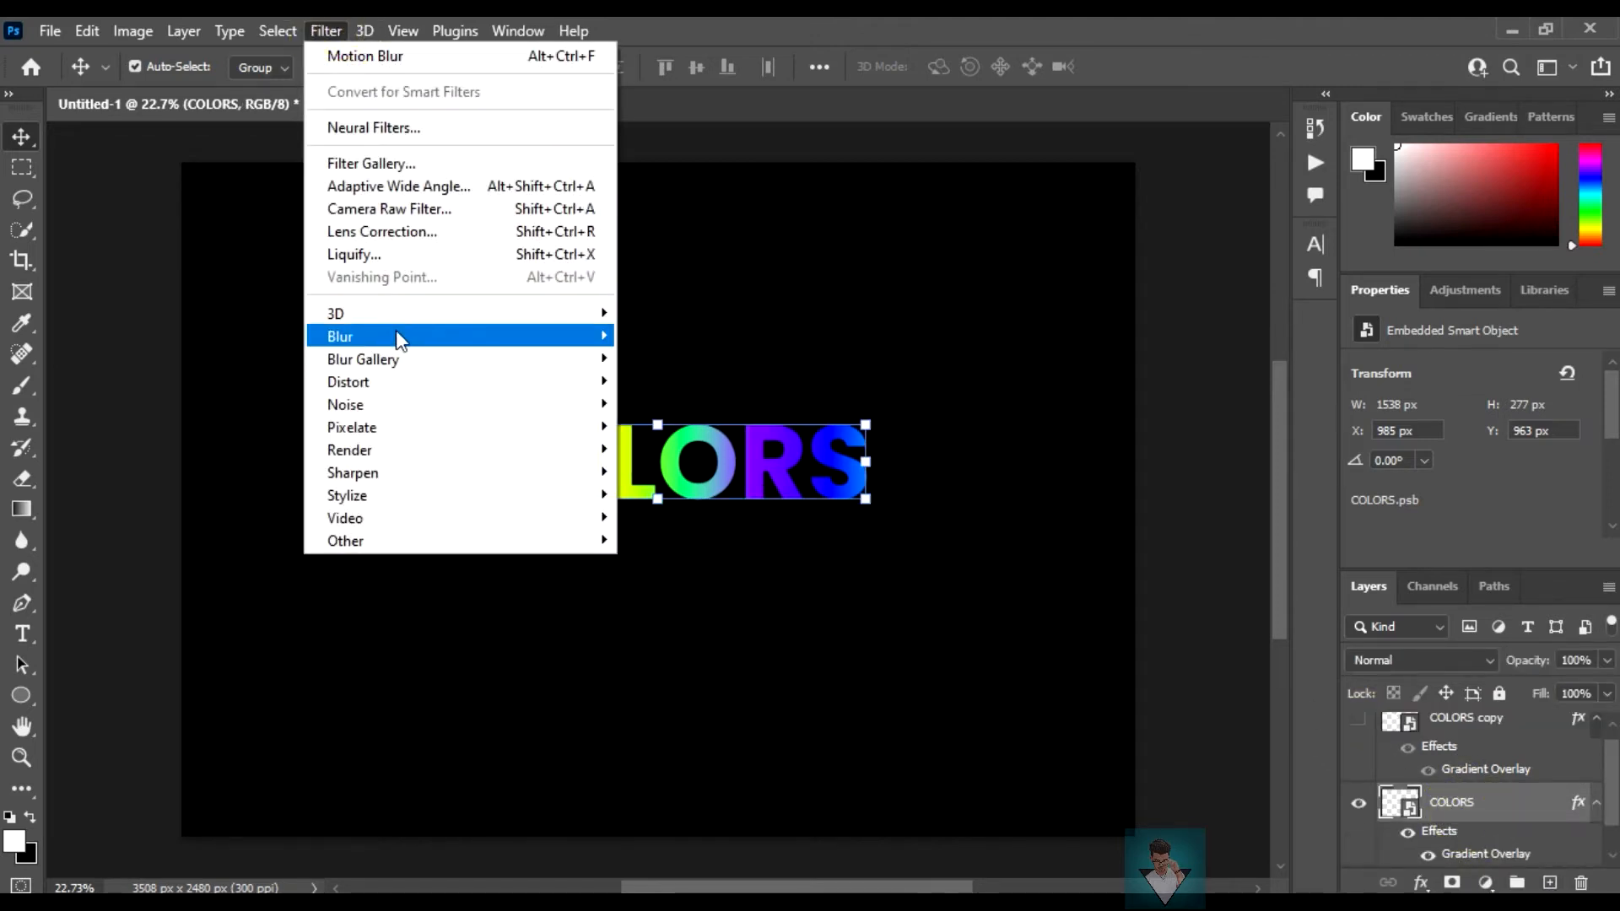
{"action": "mouse_move", "coordinate": [394, 336]}
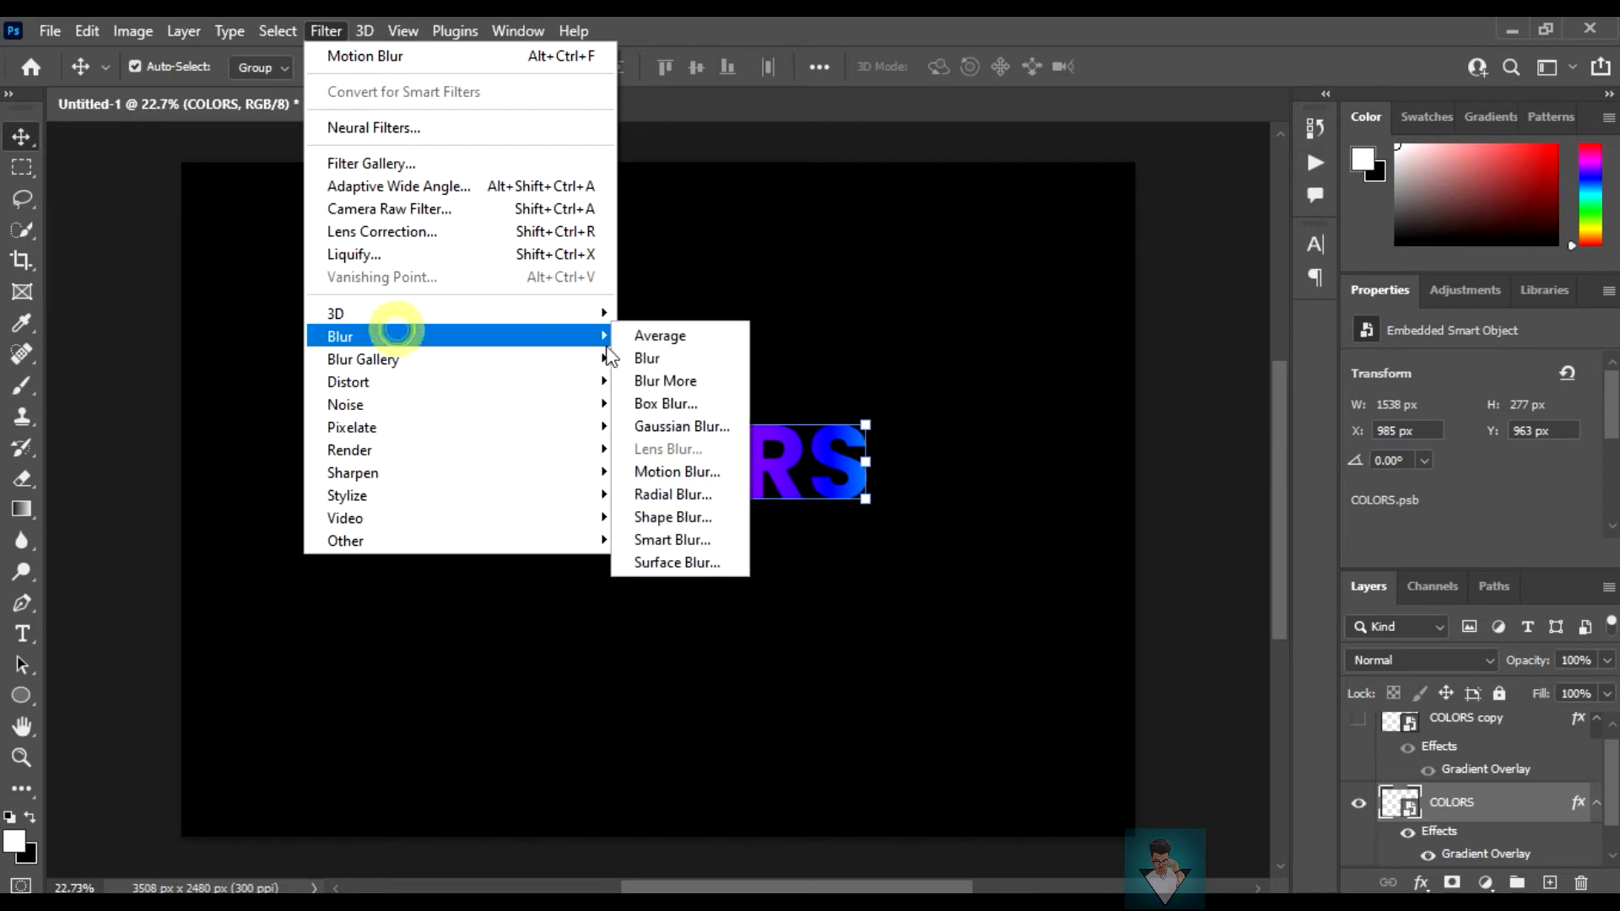
{"action": "left_click", "coordinate": [670, 471]}
{"action": "left_click_drag", "start_coordinate": [704, 181], "coordinate": [1219, 193]}
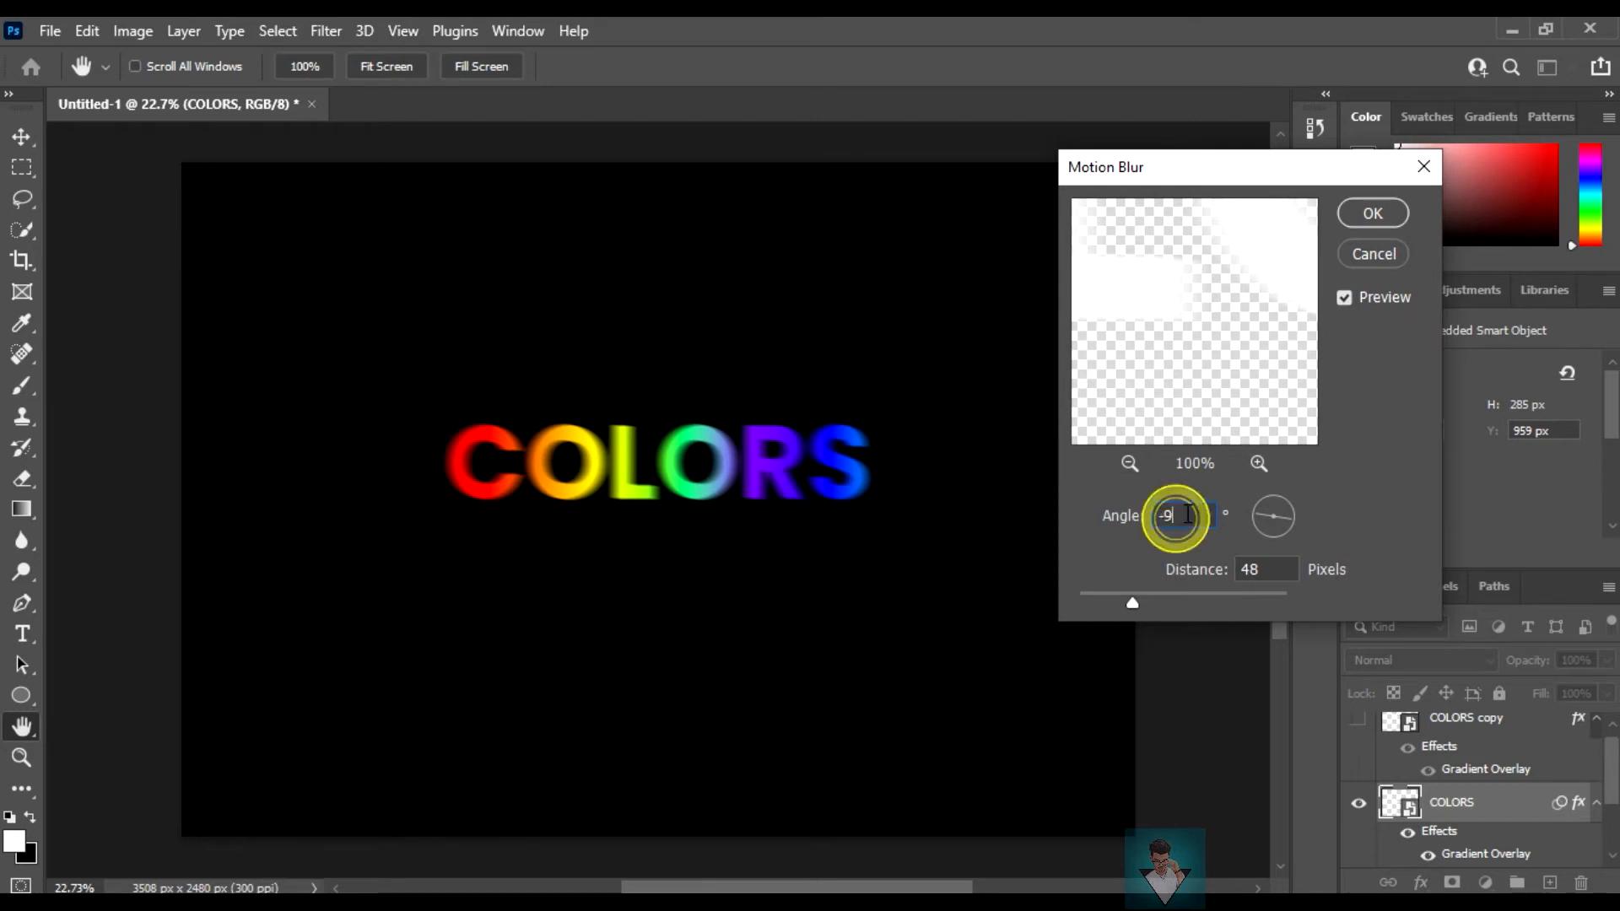
{"action": "type", "text": "-9"}
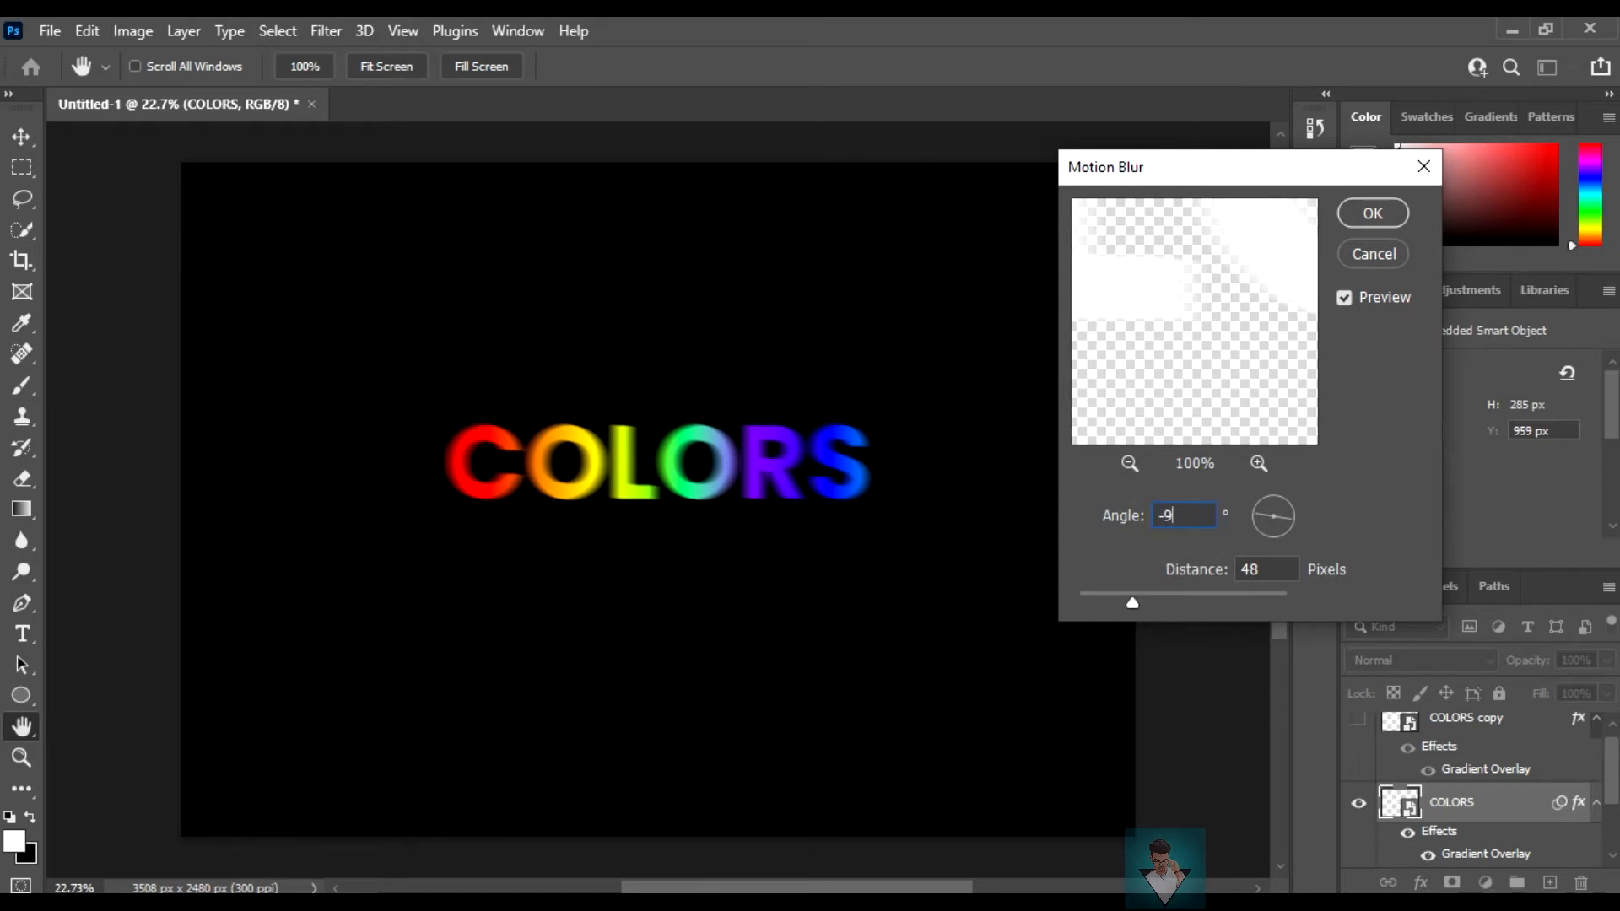
{"action": "type", "text": "0"}
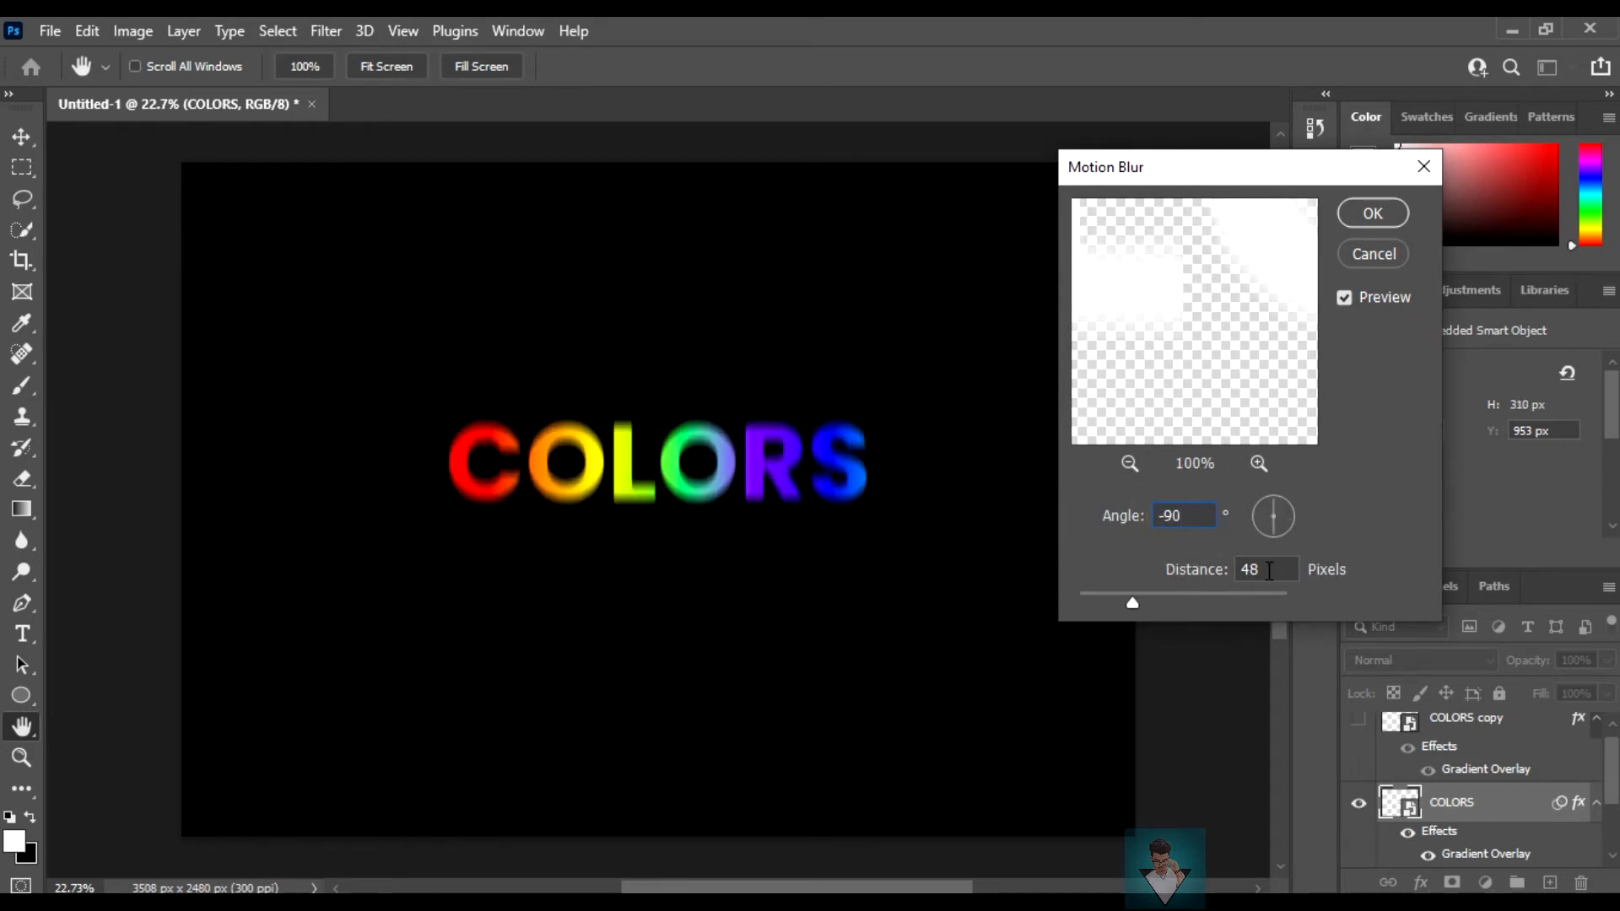
{"action": "double_click", "coordinate": [1269, 571]}
{"action": "type", "text": "2000"}
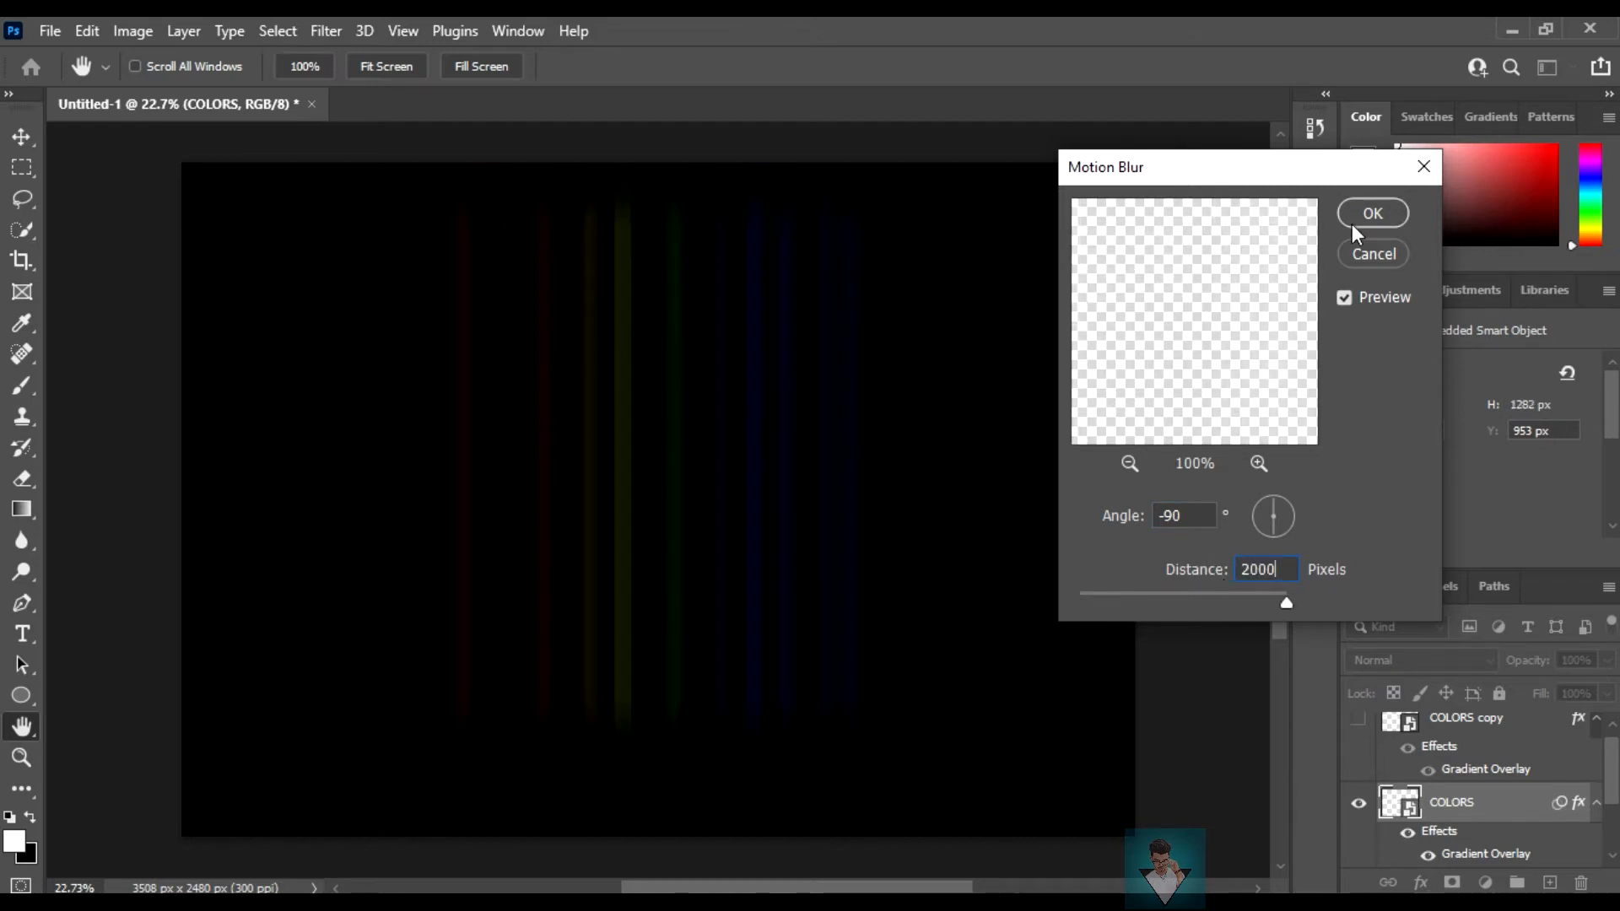
{"action": "left_click", "coordinate": [1375, 209]}
{"action": "key", "text": "v"}
{"action": "left_click", "coordinate": [706, 414]}
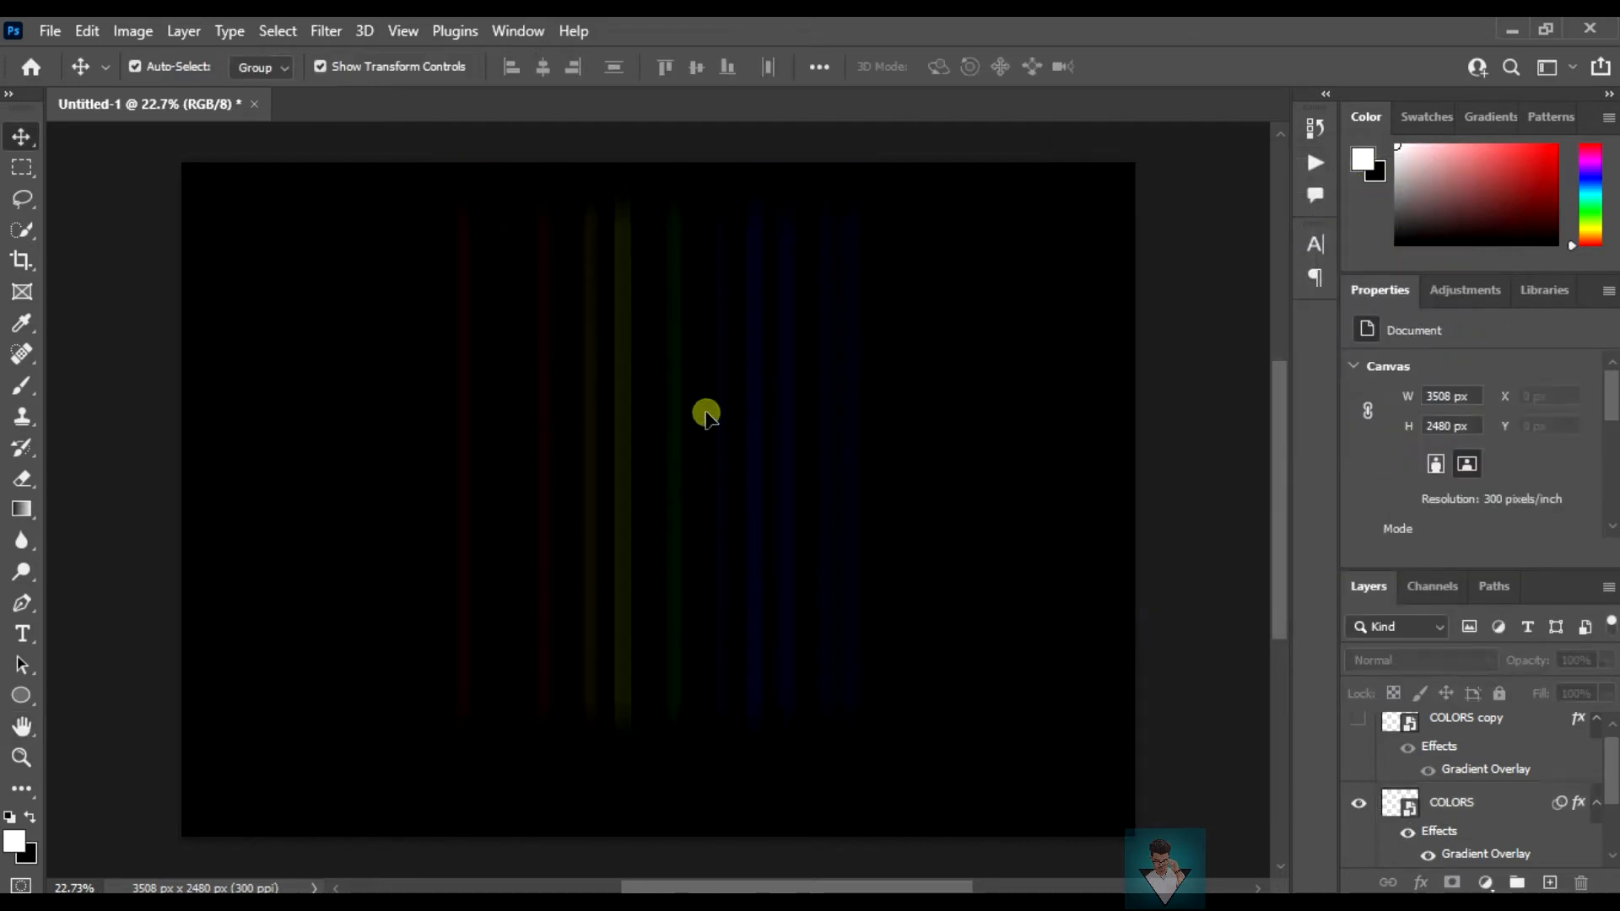
Step: Duplicate the motion-blurred COLORS layer four times to intensify the vertical colour streaks
{"action": "left_click", "coordinate": [757, 472]}
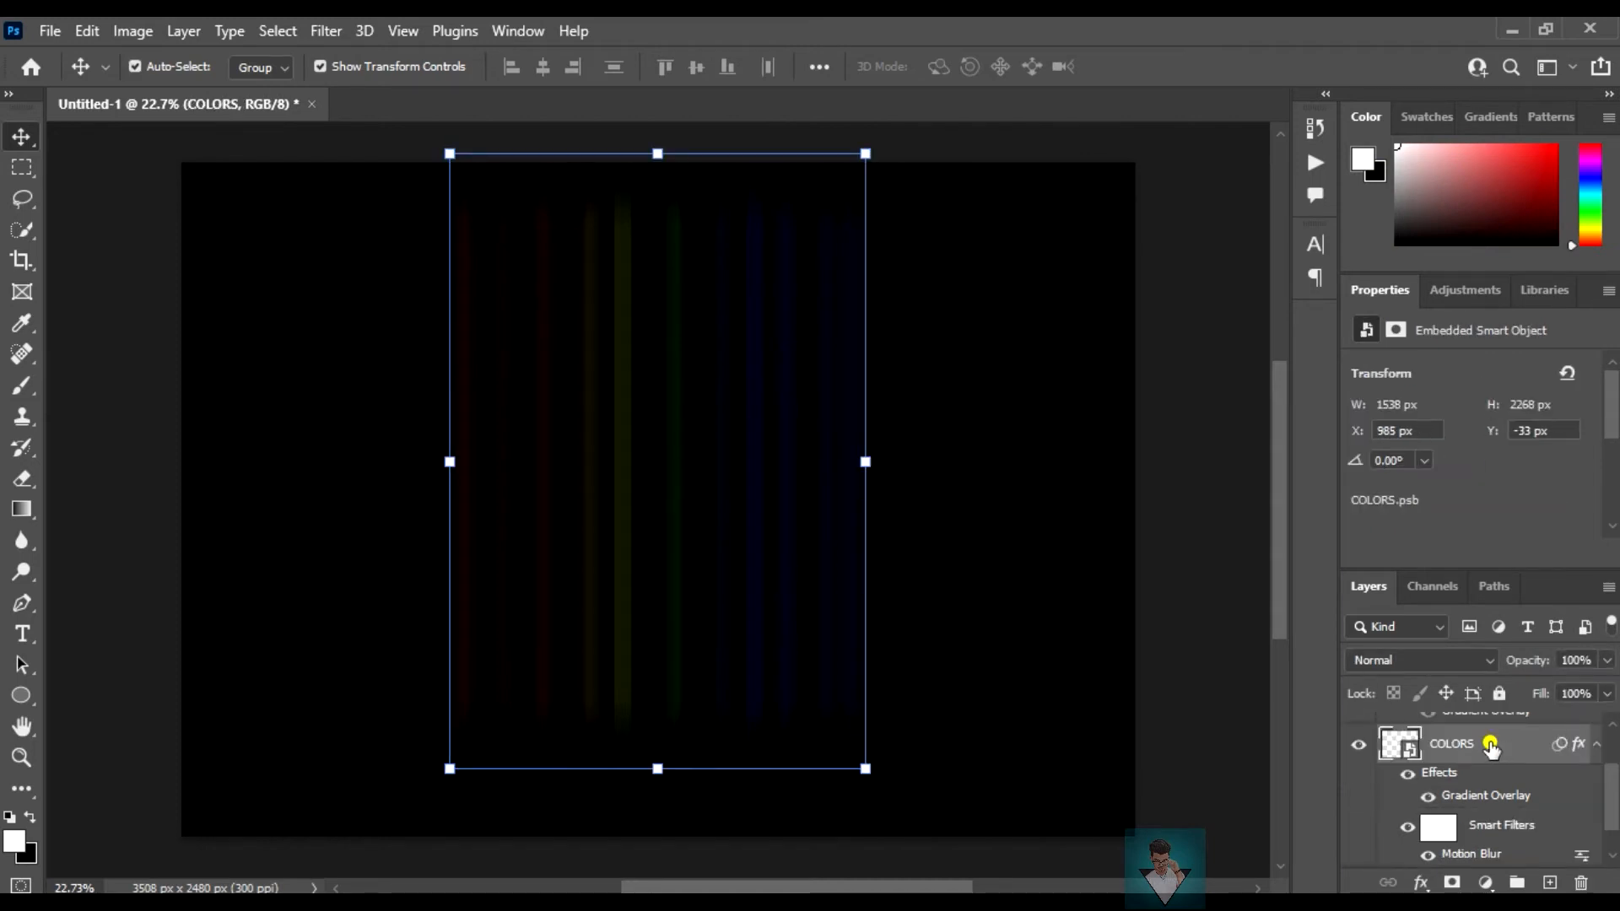
{"action": "left_click_drag", "start_coordinate": [1491, 746], "coordinate": [1550, 883]}
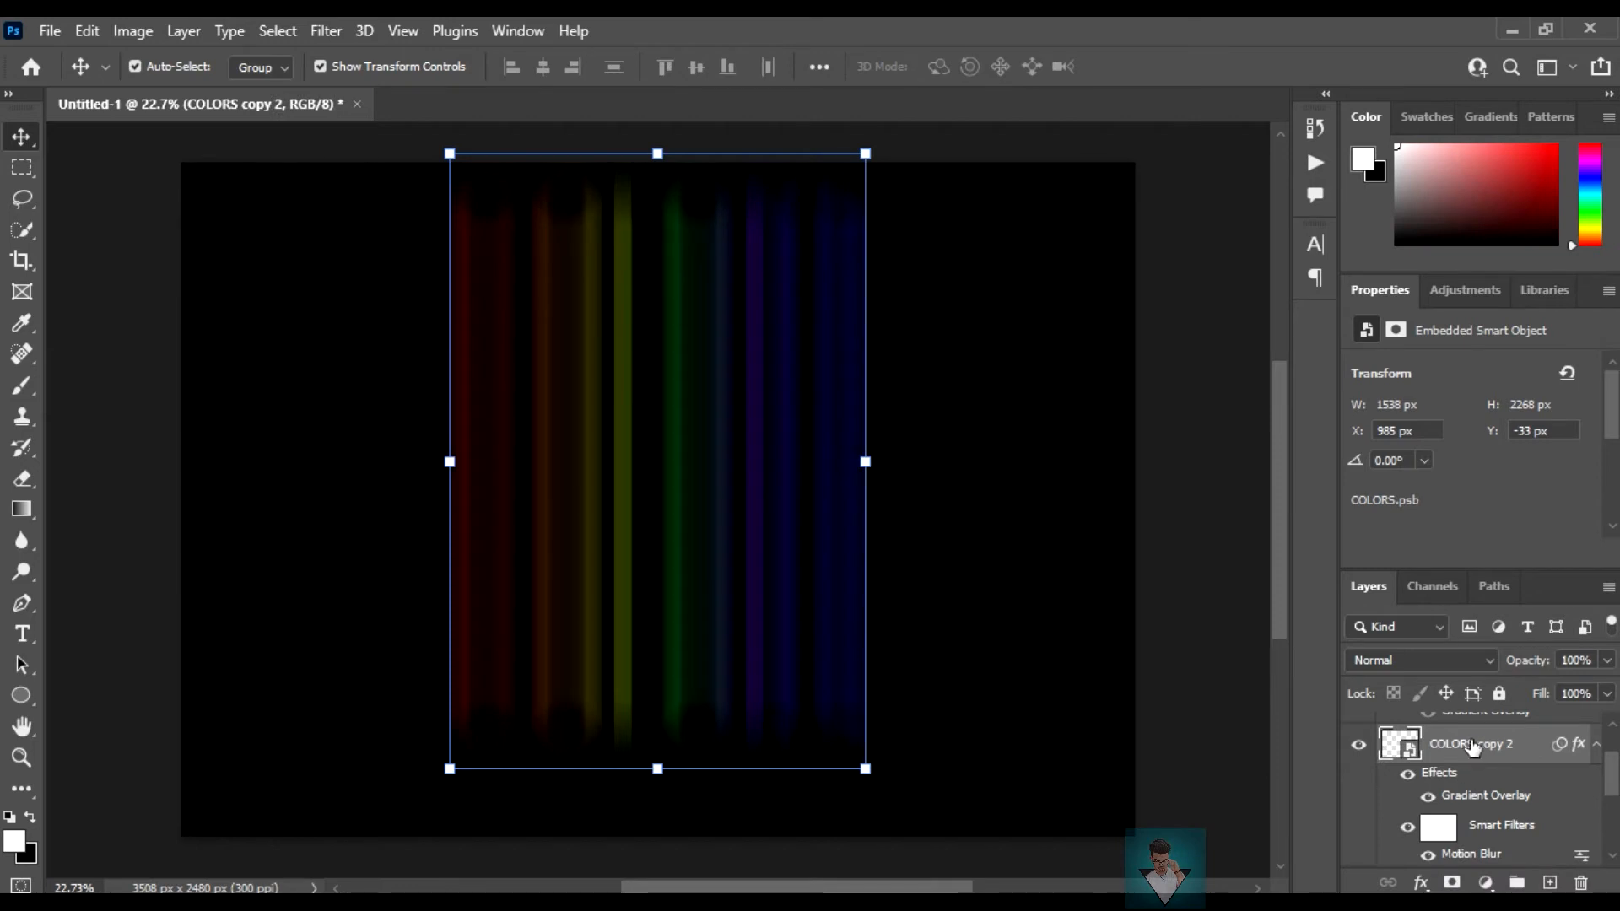
{"action": "left_click_drag", "start_coordinate": [1472, 747], "coordinate": [1550, 883]}
{"action": "left_click_drag", "start_coordinate": [1458, 744], "coordinate": [1550, 883]}
Step: Select all the motion-blurred layers from COLORS copy 5 down to COLORS and convert them into one smart object
{"action": "scroll", "coordinate": [1532, 764], "scroll_direction": "up", "scroll_amount": 2}
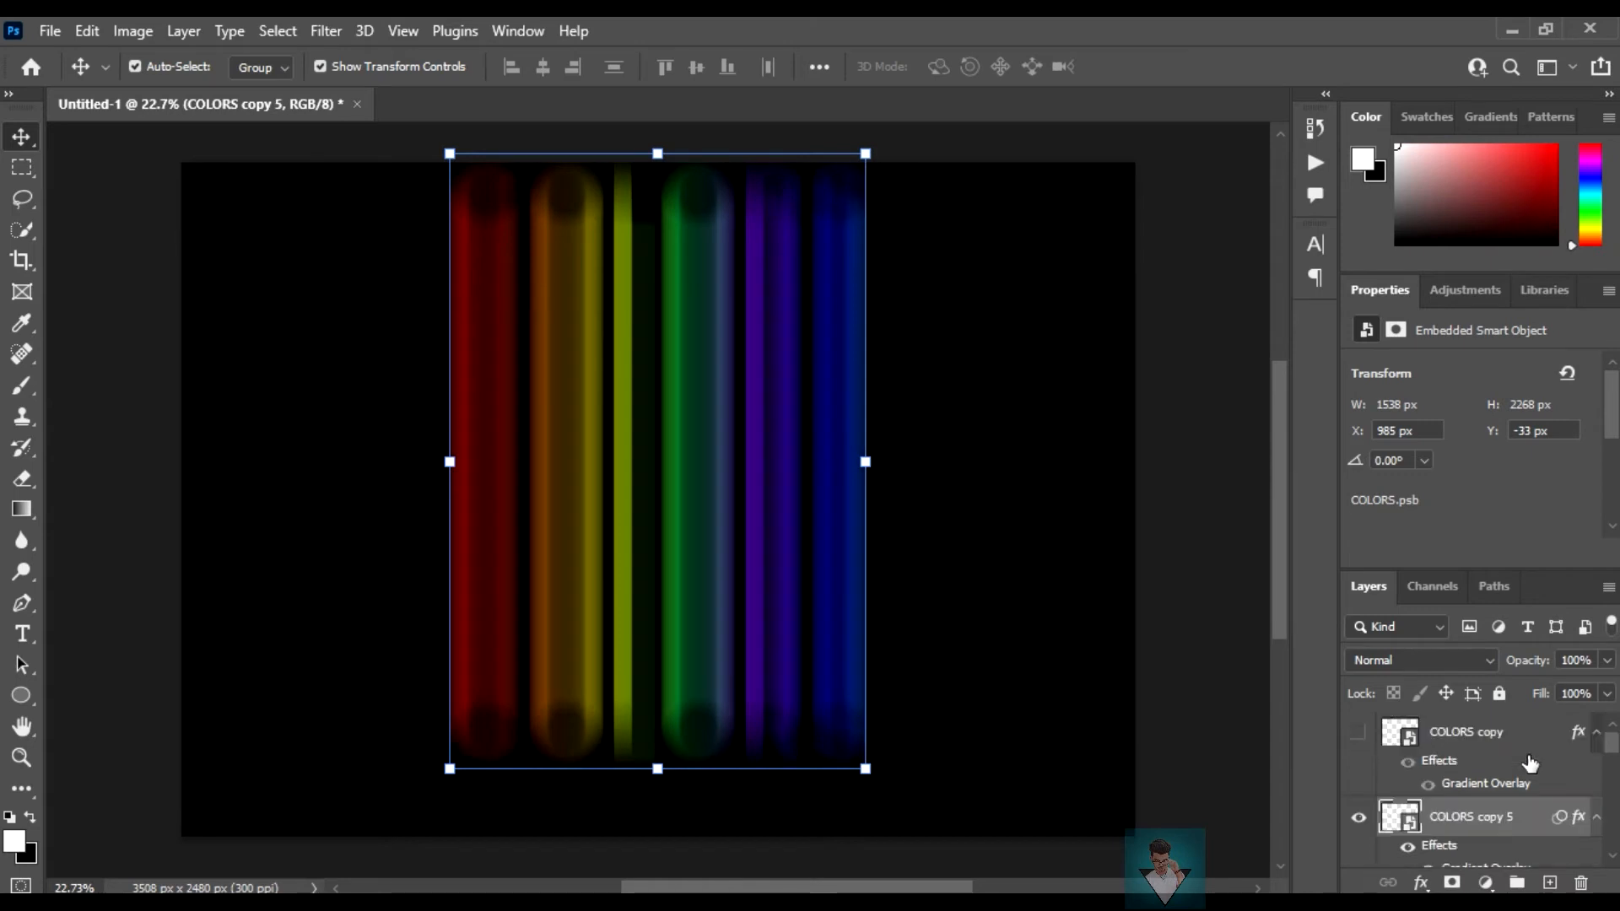
{"action": "scroll", "coordinate": [1522, 822], "scroll_direction": "down", "scroll_amount": 3}
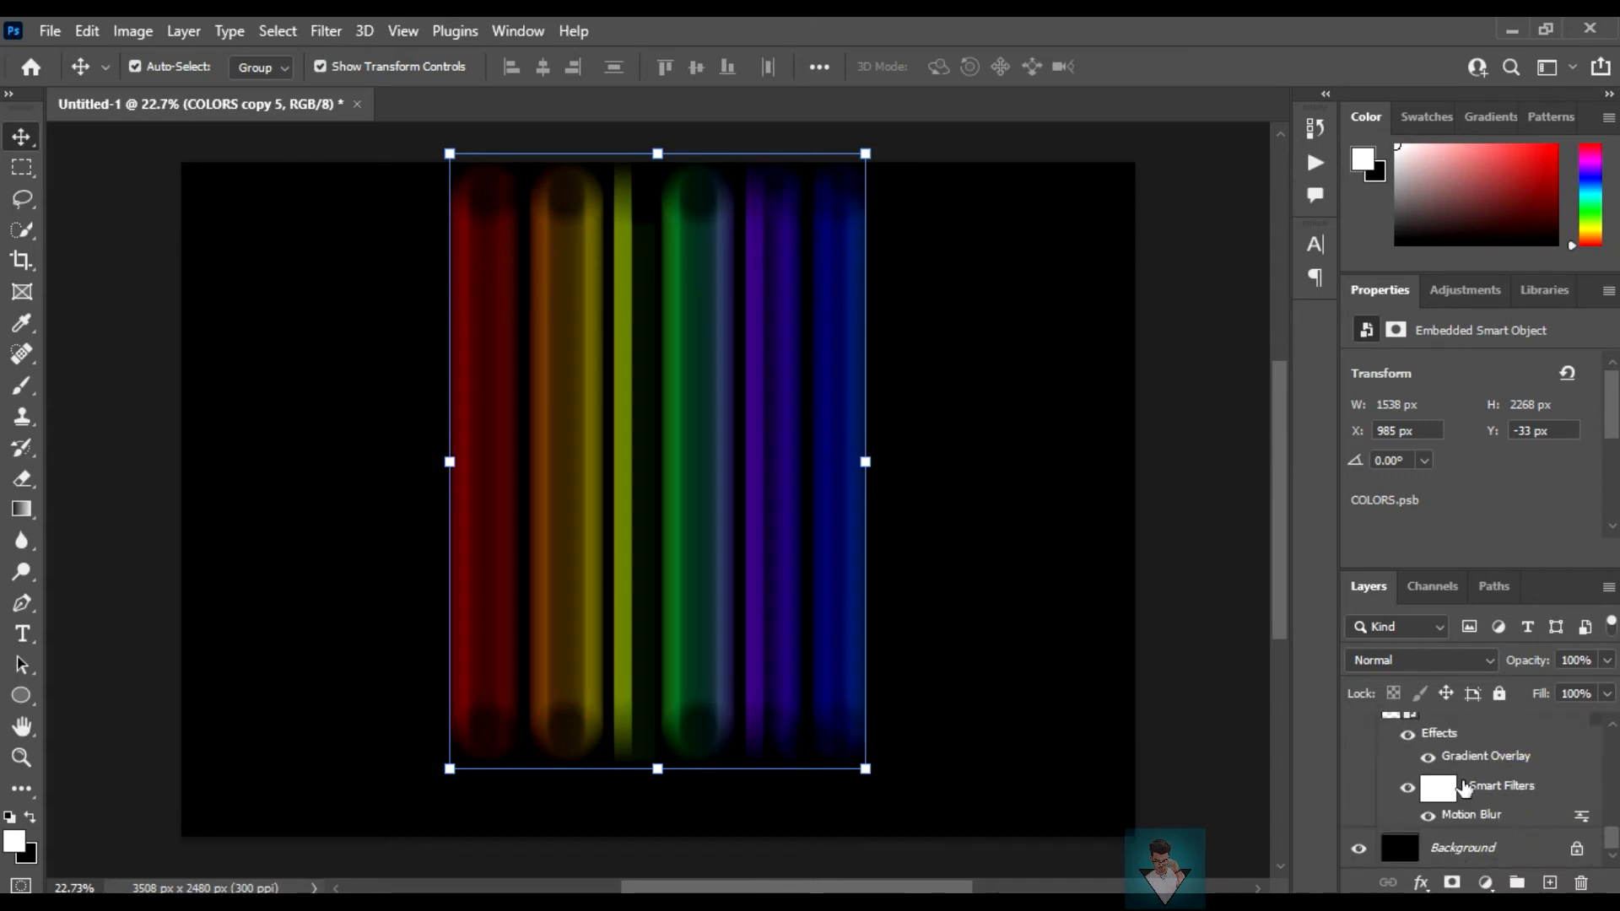
{"action": "scroll", "coordinate": [1488, 751], "scroll_direction": "up", "scroll_amount": 2}
{"action": "left_click", "coordinate": [1481, 791], "text": "shift"}
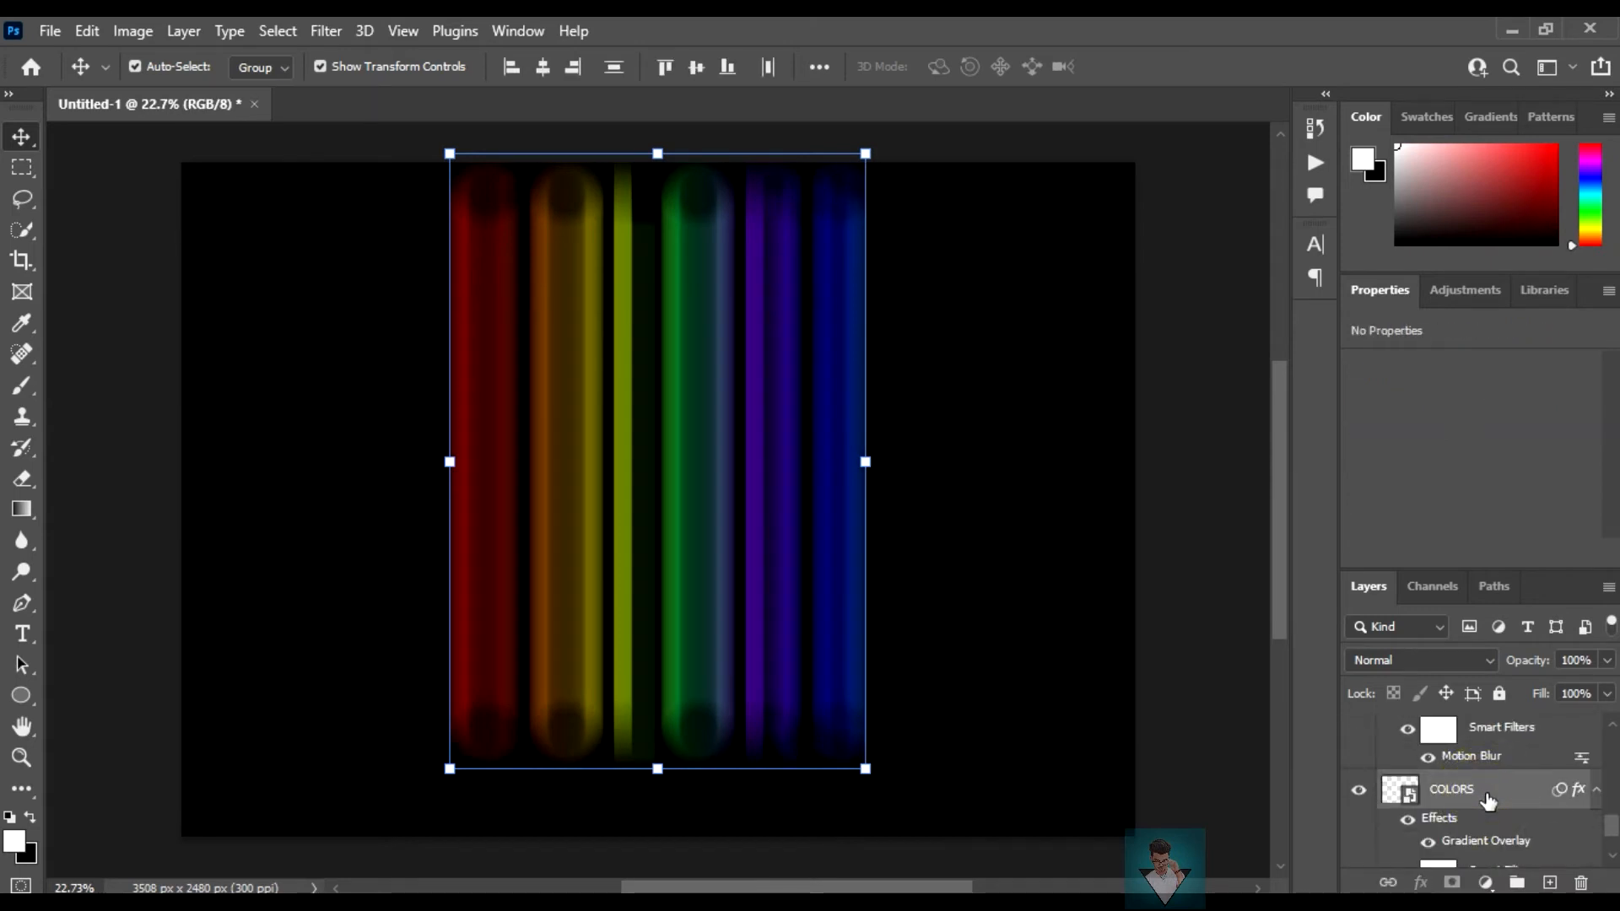
{"action": "right_click", "coordinate": [1496, 791]}
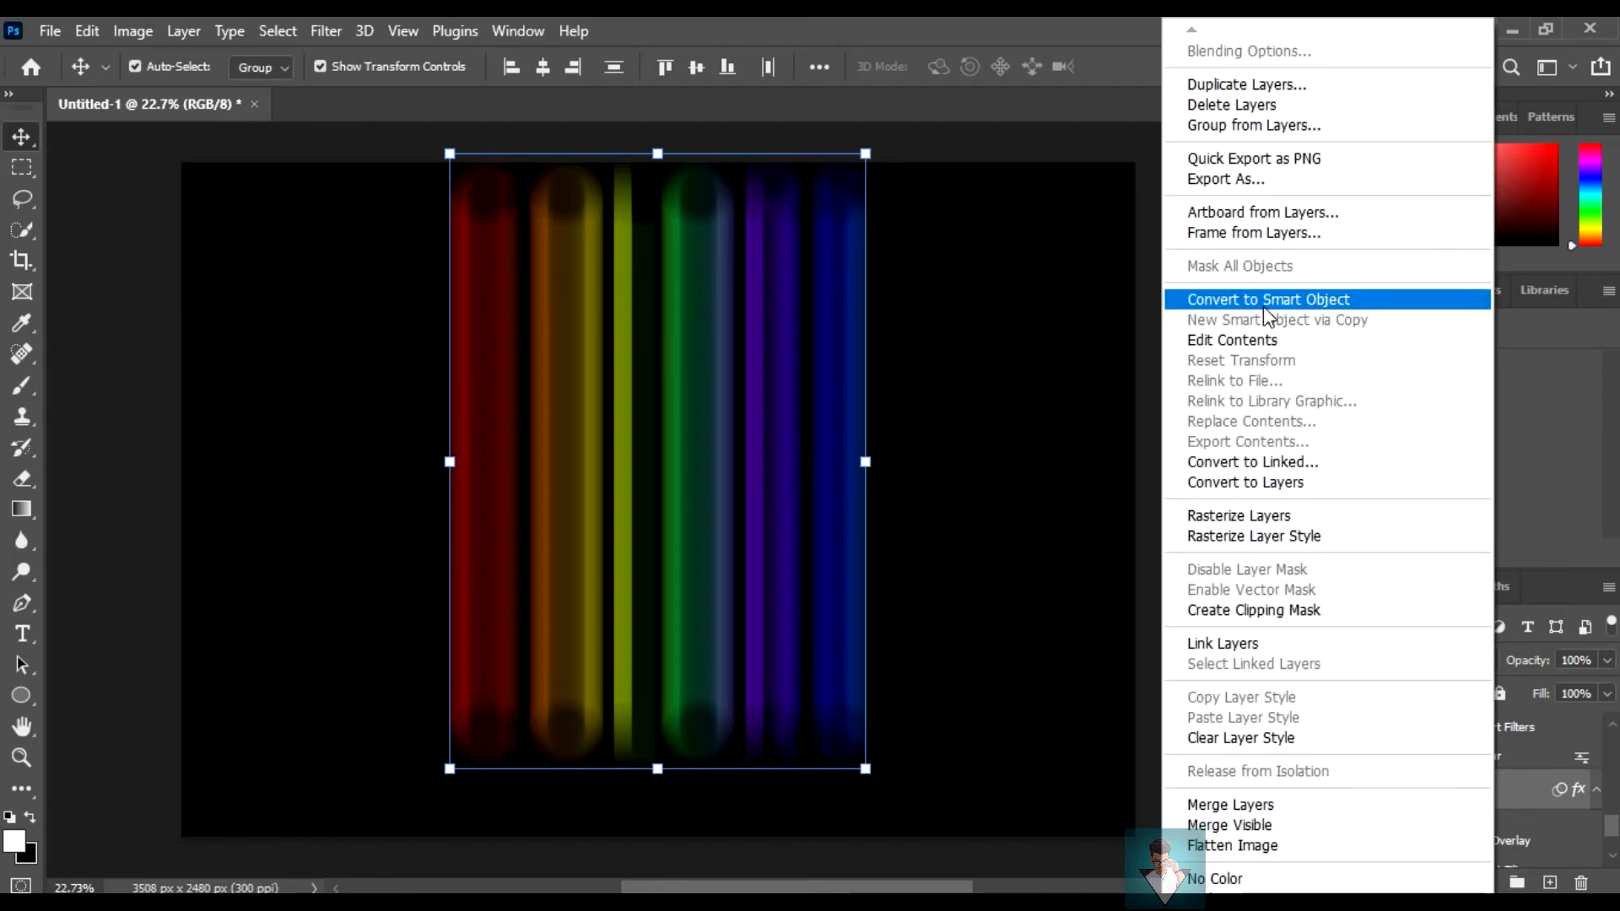
{"action": "left_click", "coordinate": [1263, 300]}
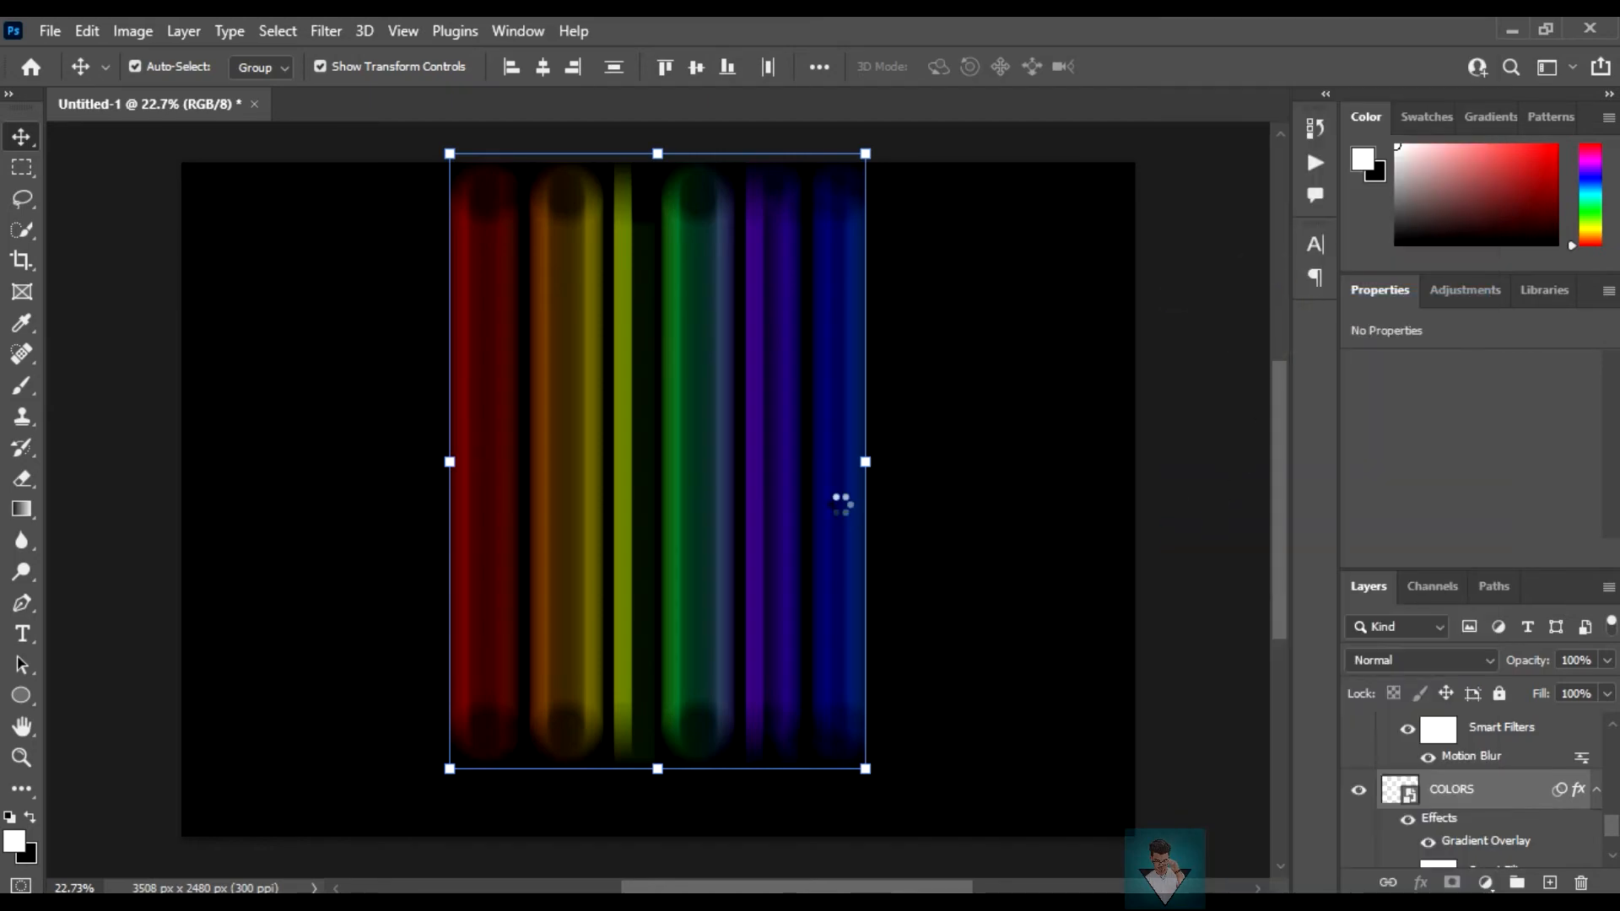
Step: Set the blend mode of the combined streaks layer to Dissolve
{"action": "left_click_drag", "start_coordinate": [1034, 554], "coordinate": [1037, 553]}
{"action": "left_click", "coordinate": [723, 502]}
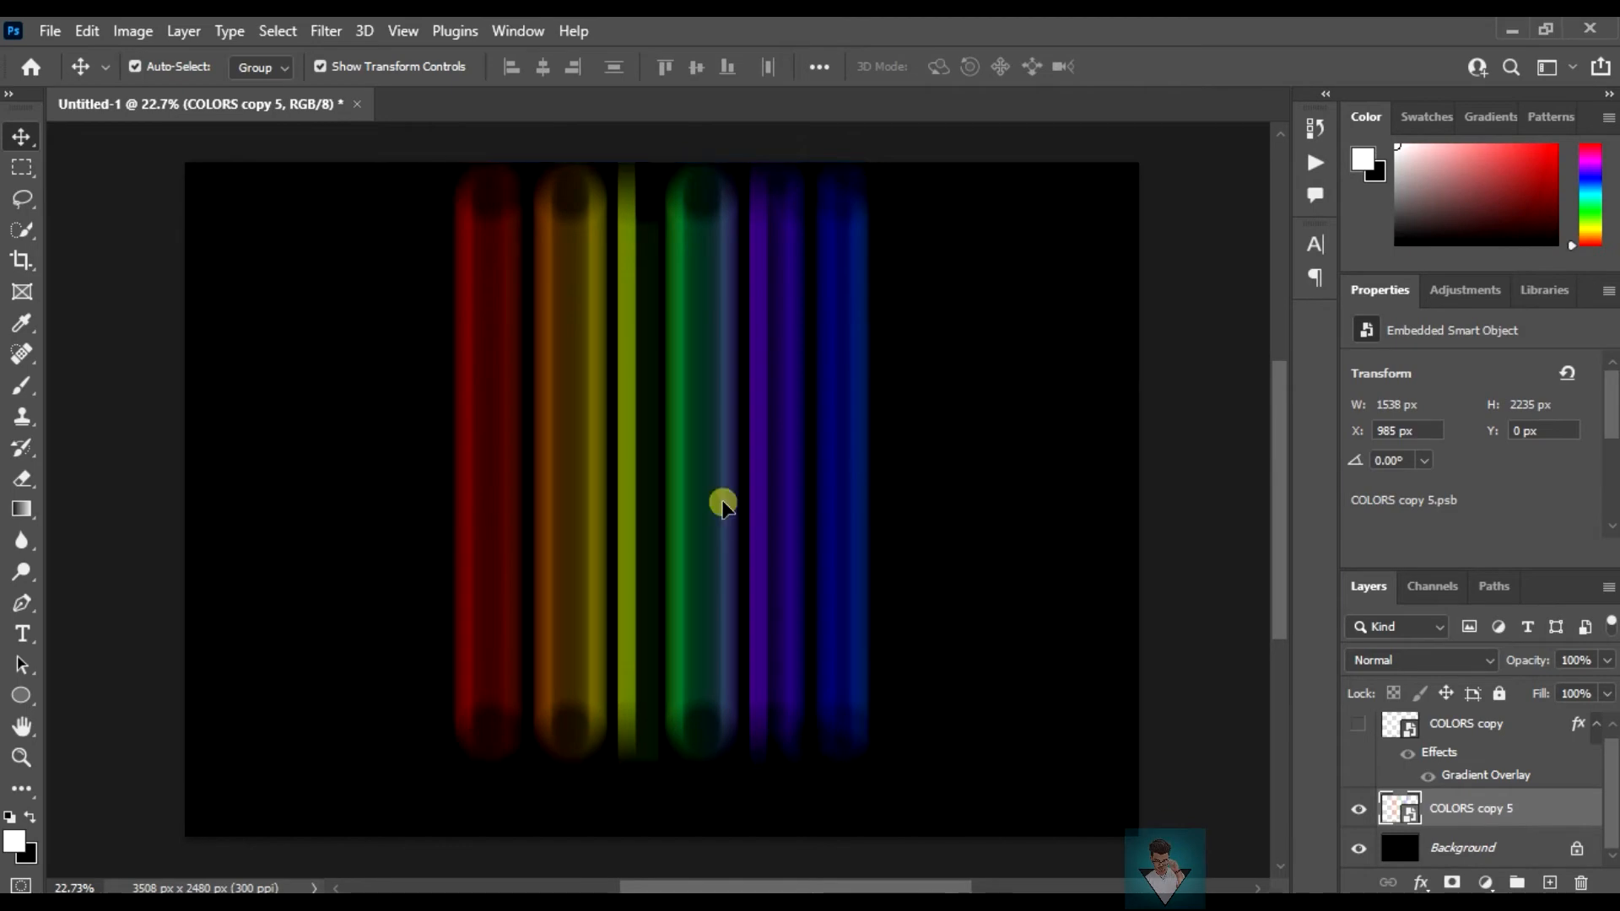
{"action": "left_click", "coordinate": [710, 496]}
{"action": "left_click", "coordinate": [1374, 660]}
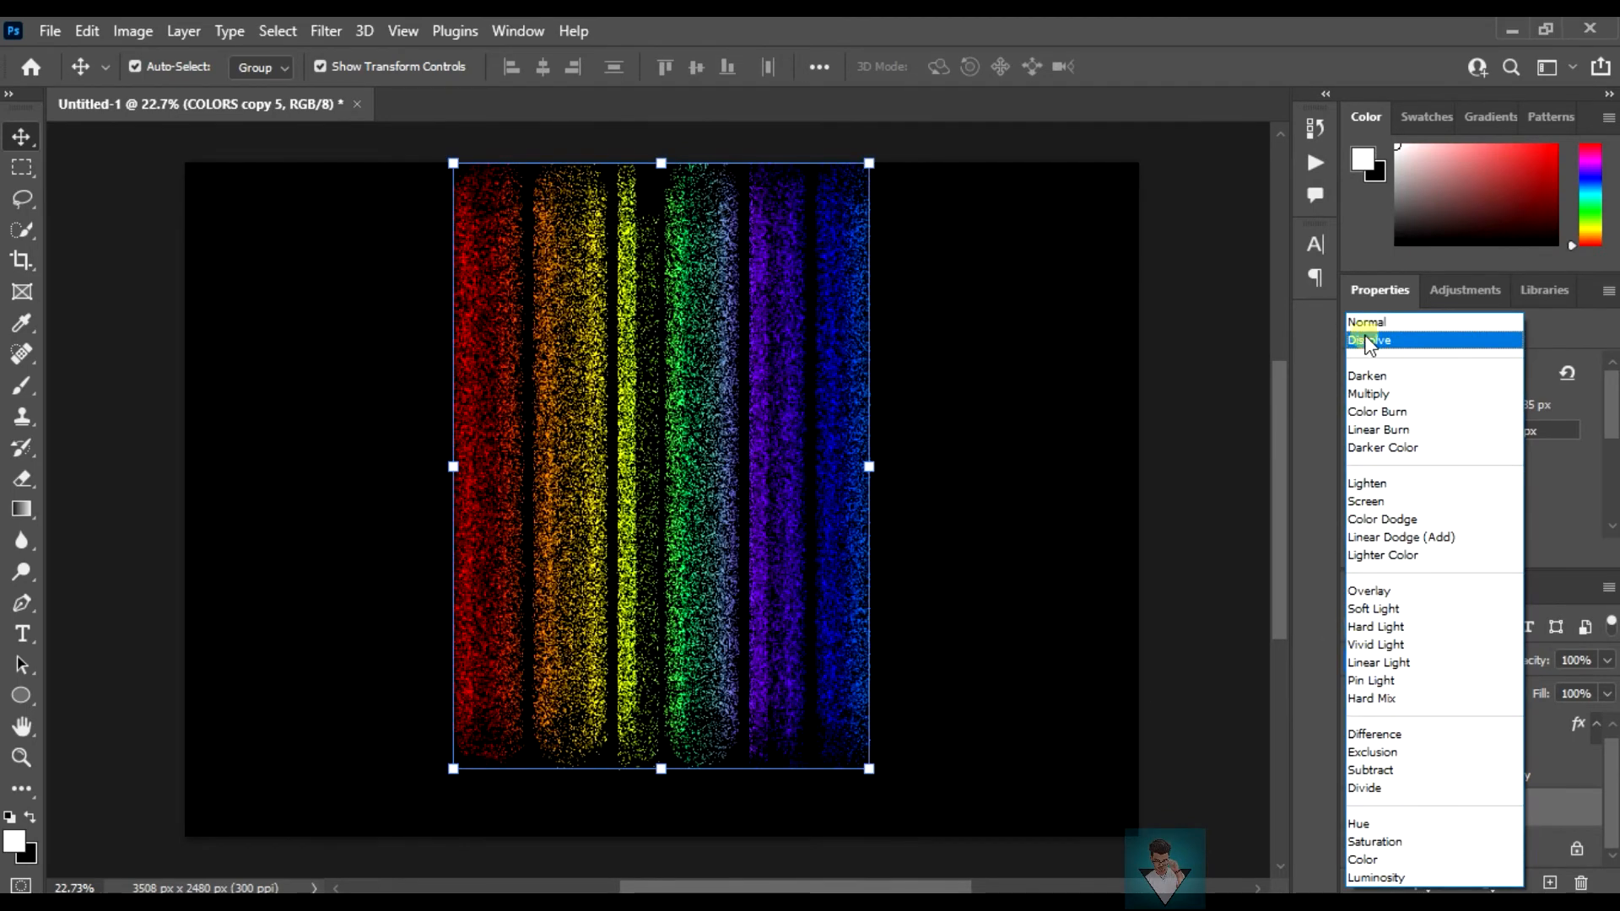
{"action": "left_click", "coordinate": [1370, 341]}
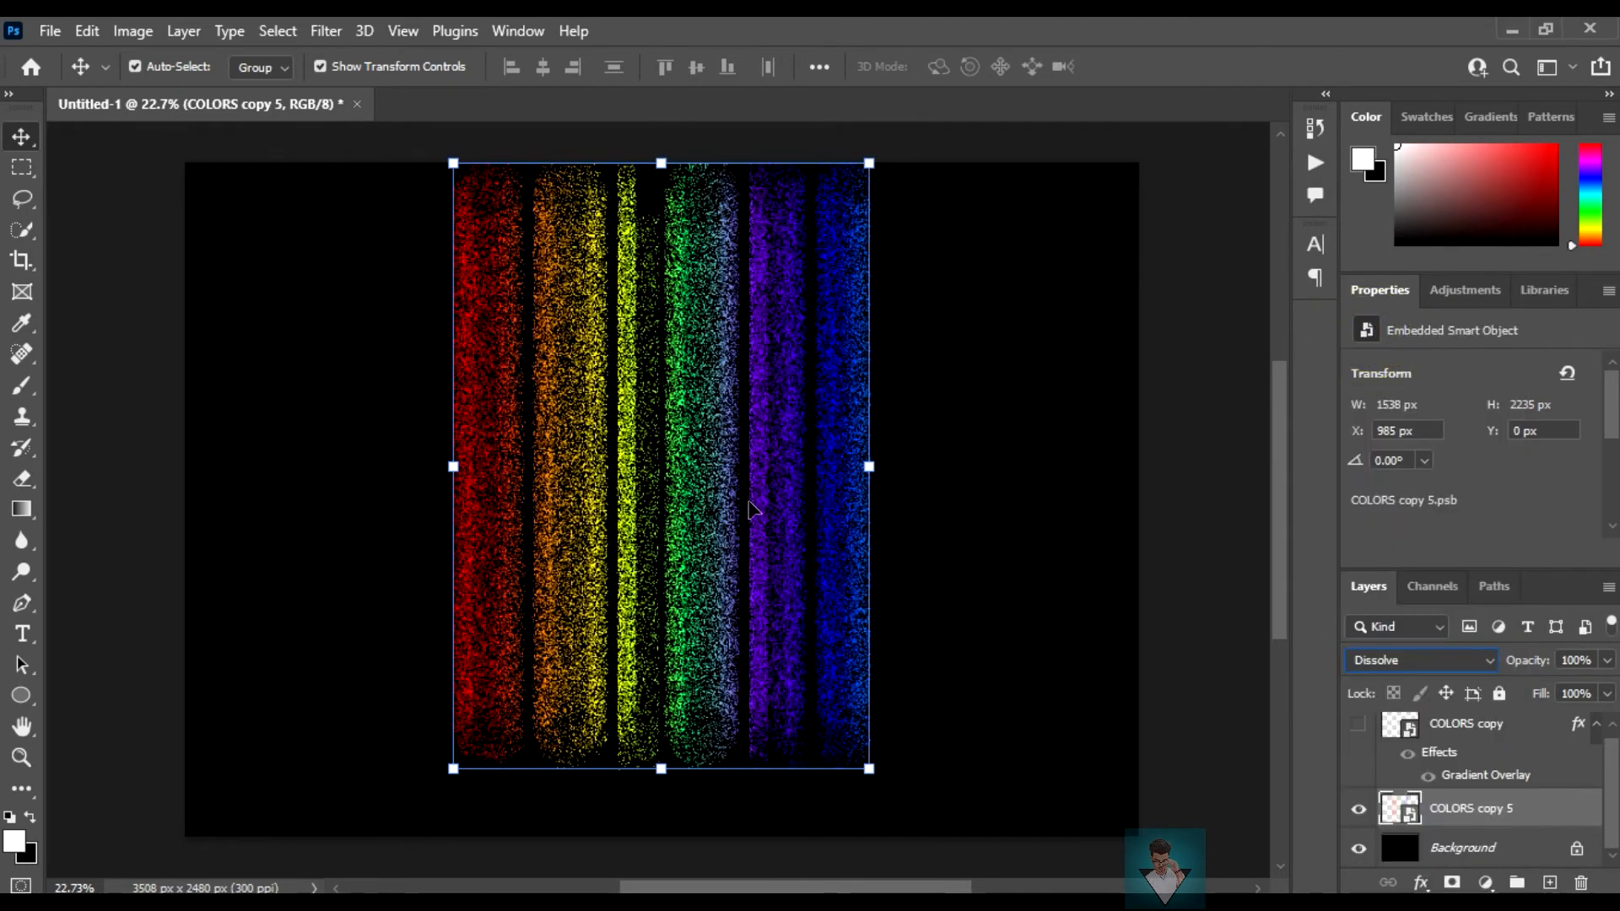
Step: Add a layer mask to the COLORS copy 5 streaks layer and activate the Gradient tool
{"action": "left_click", "coordinate": [1457, 816]}
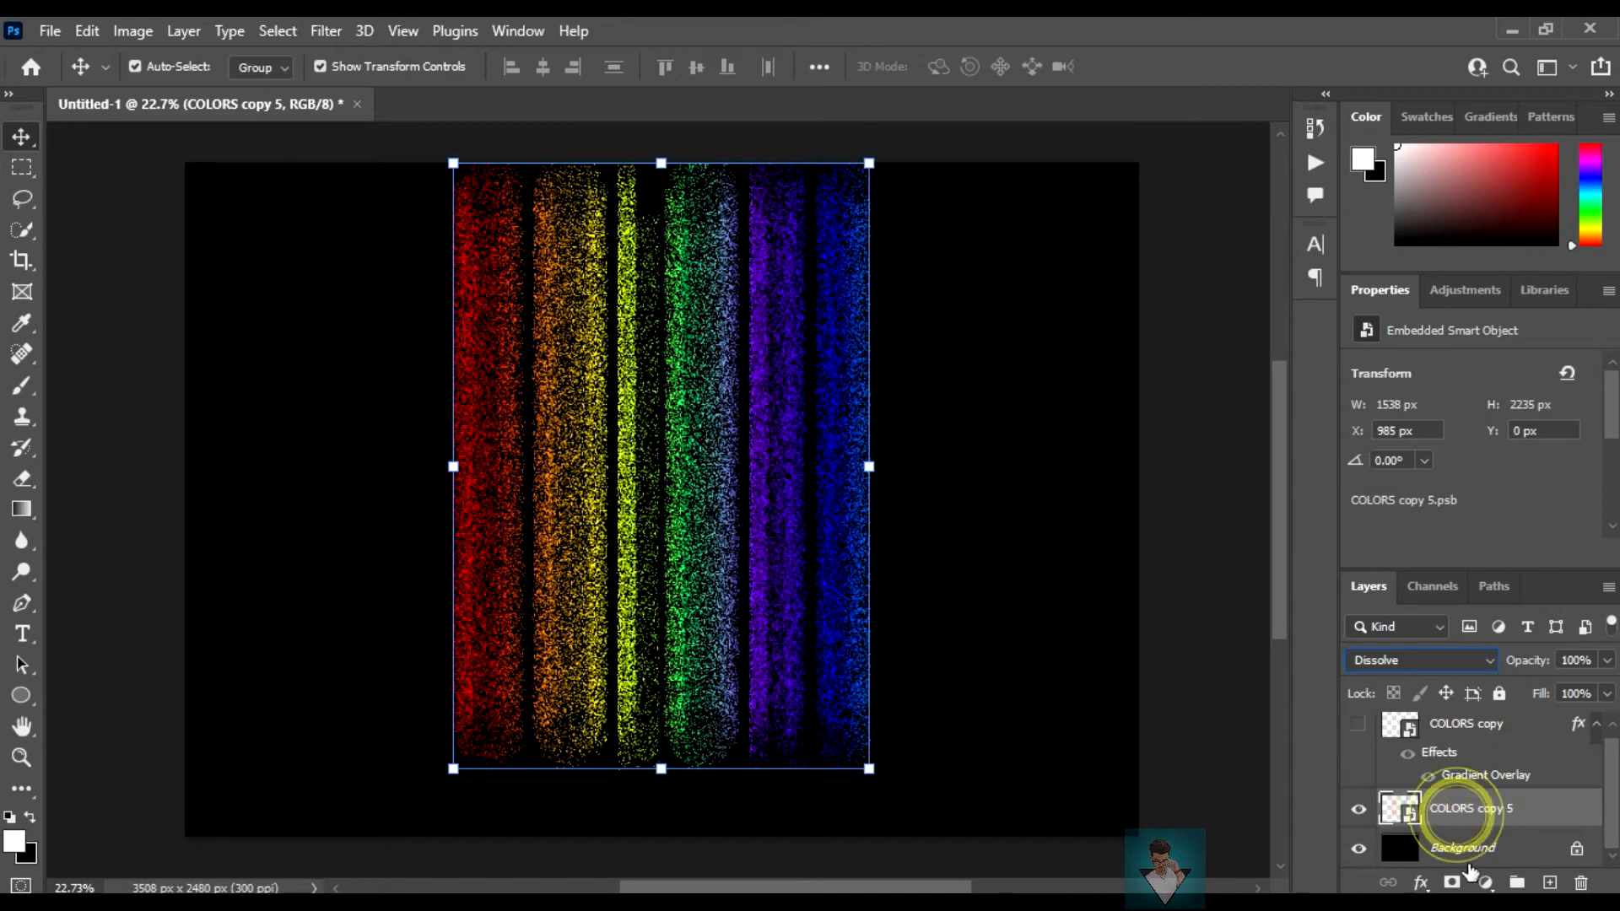
{"action": "left_click", "coordinate": [1452, 882]}
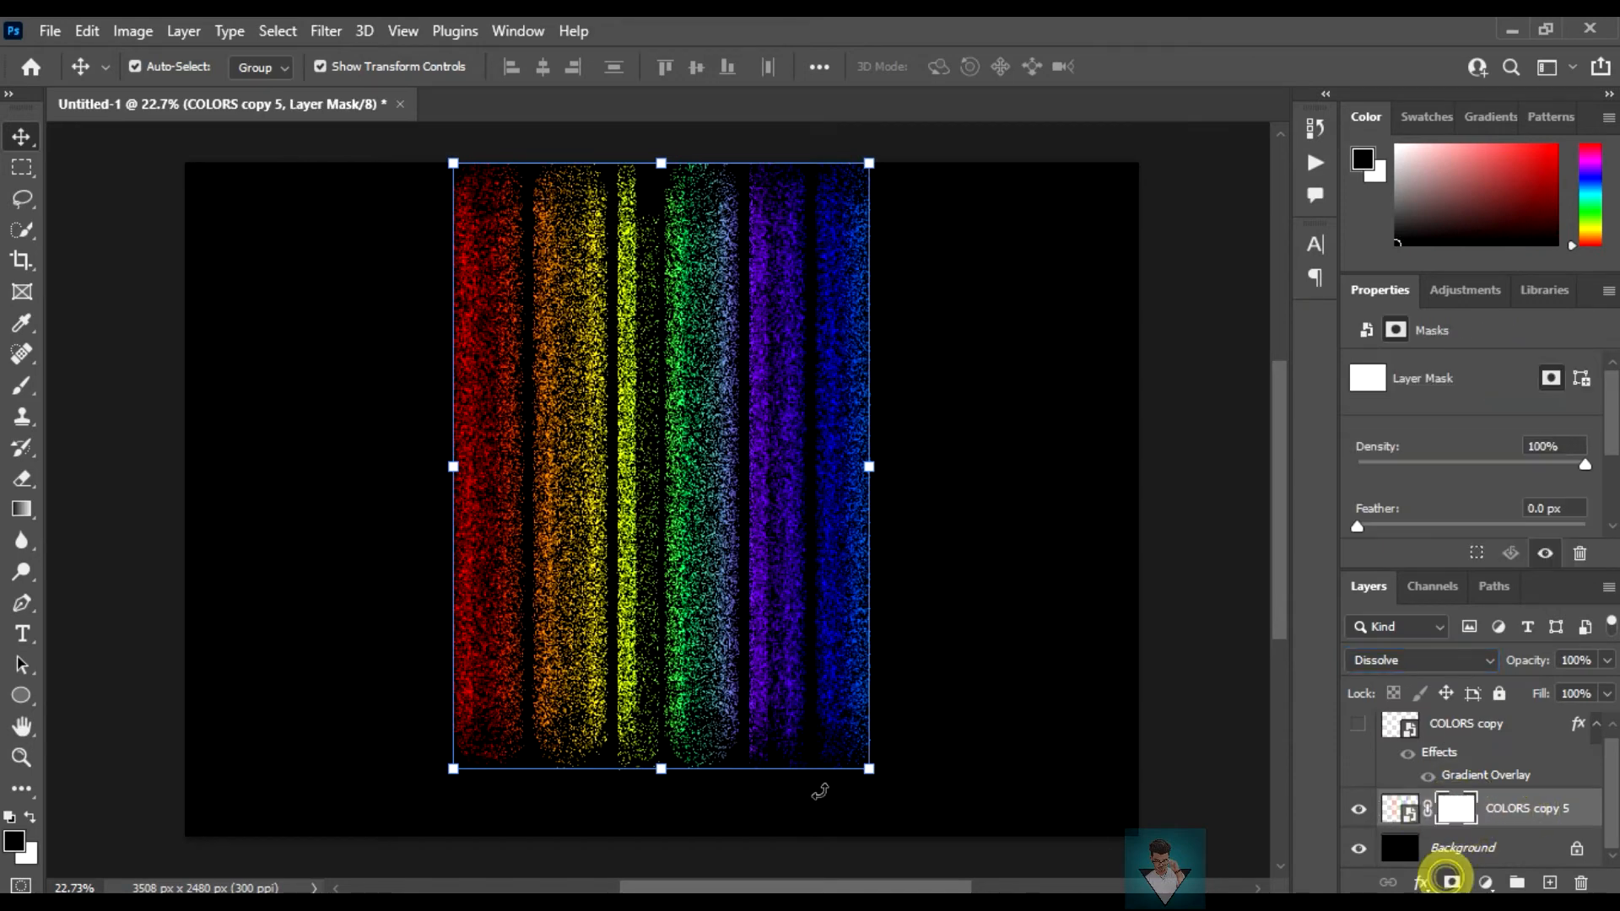
{"action": "left_click", "coordinate": [23, 510]}
{"action": "left_click", "coordinate": [225, 67]}
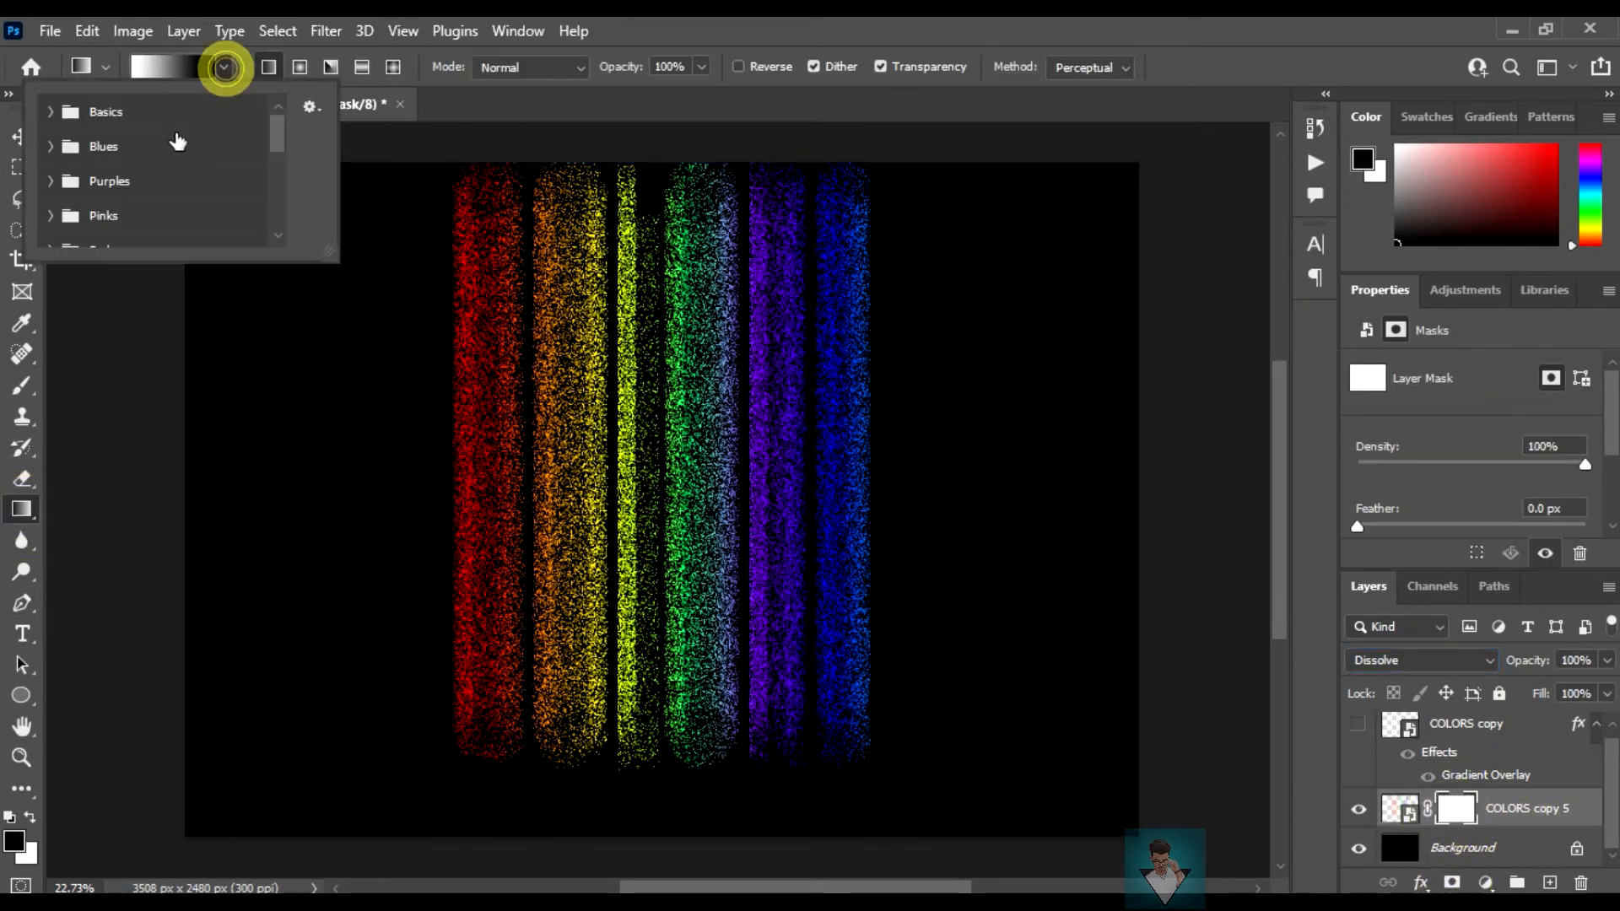
{"action": "left_click", "coordinate": [218, 68]}
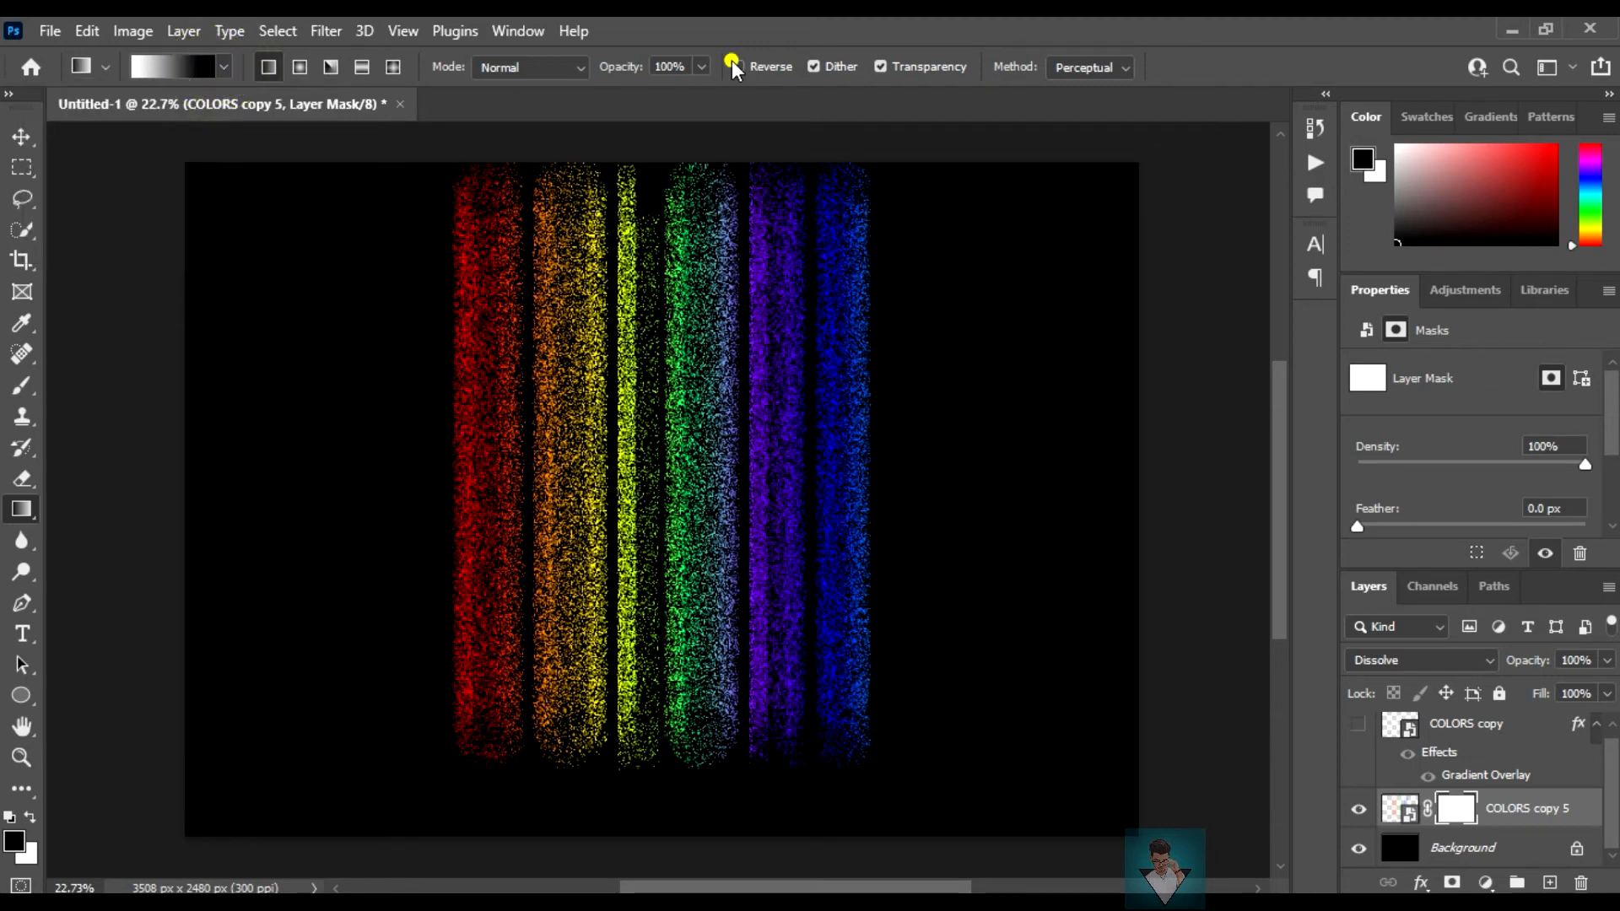
{"action": "left_click", "coordinate": [738, 66]}
{"action": "left_click_drag", "start_coordinate": [694, 777], "coordinate": [698, 384]}
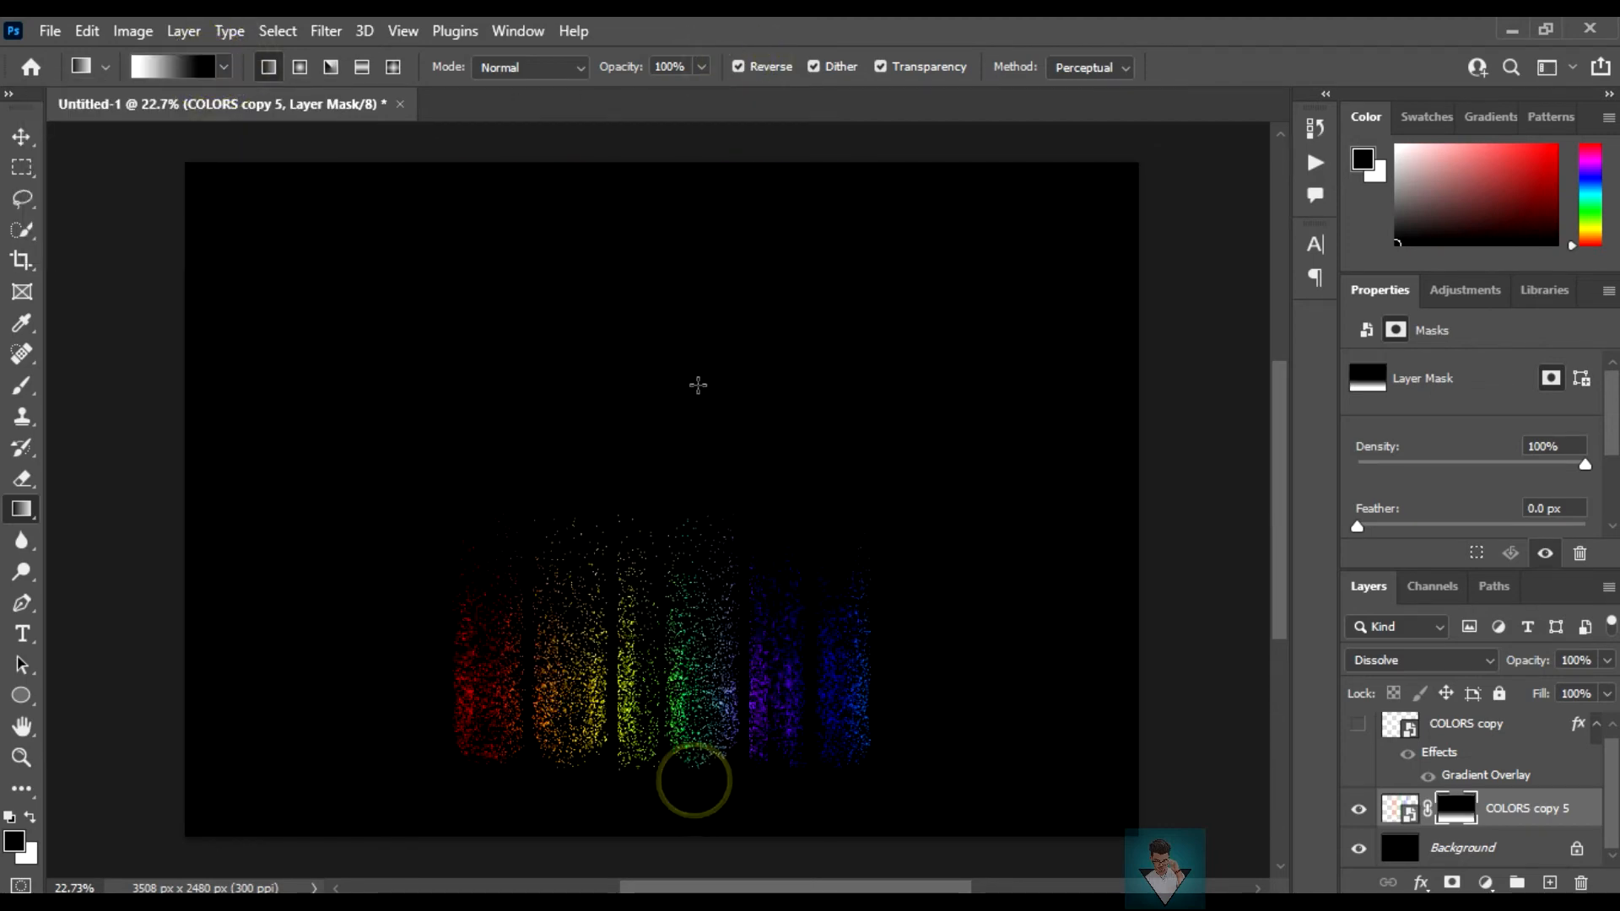
{"action": "key", "text": "ctrl+z"}
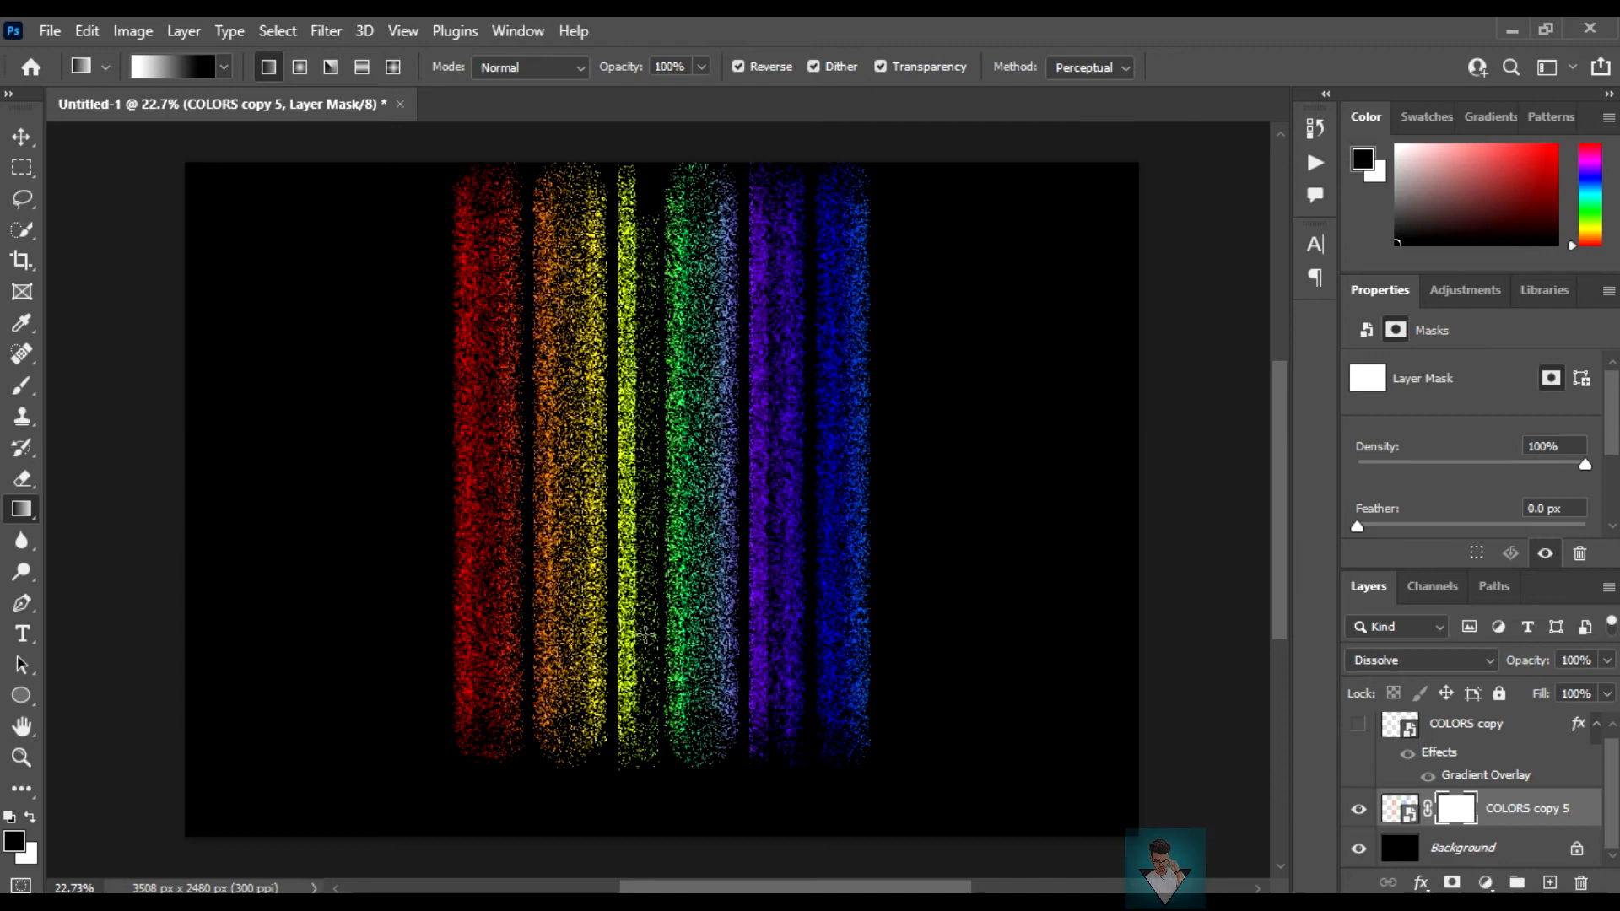
{"action": "left_click", "coordinate": [740, 67]}
Step: Fade out the lower ends of the streaks with an upward black-to-white linear gradient on the layer mask
{"action": "left_click_drag", "start_coordinate": [640, 786], "coordinate": [664, 444]}
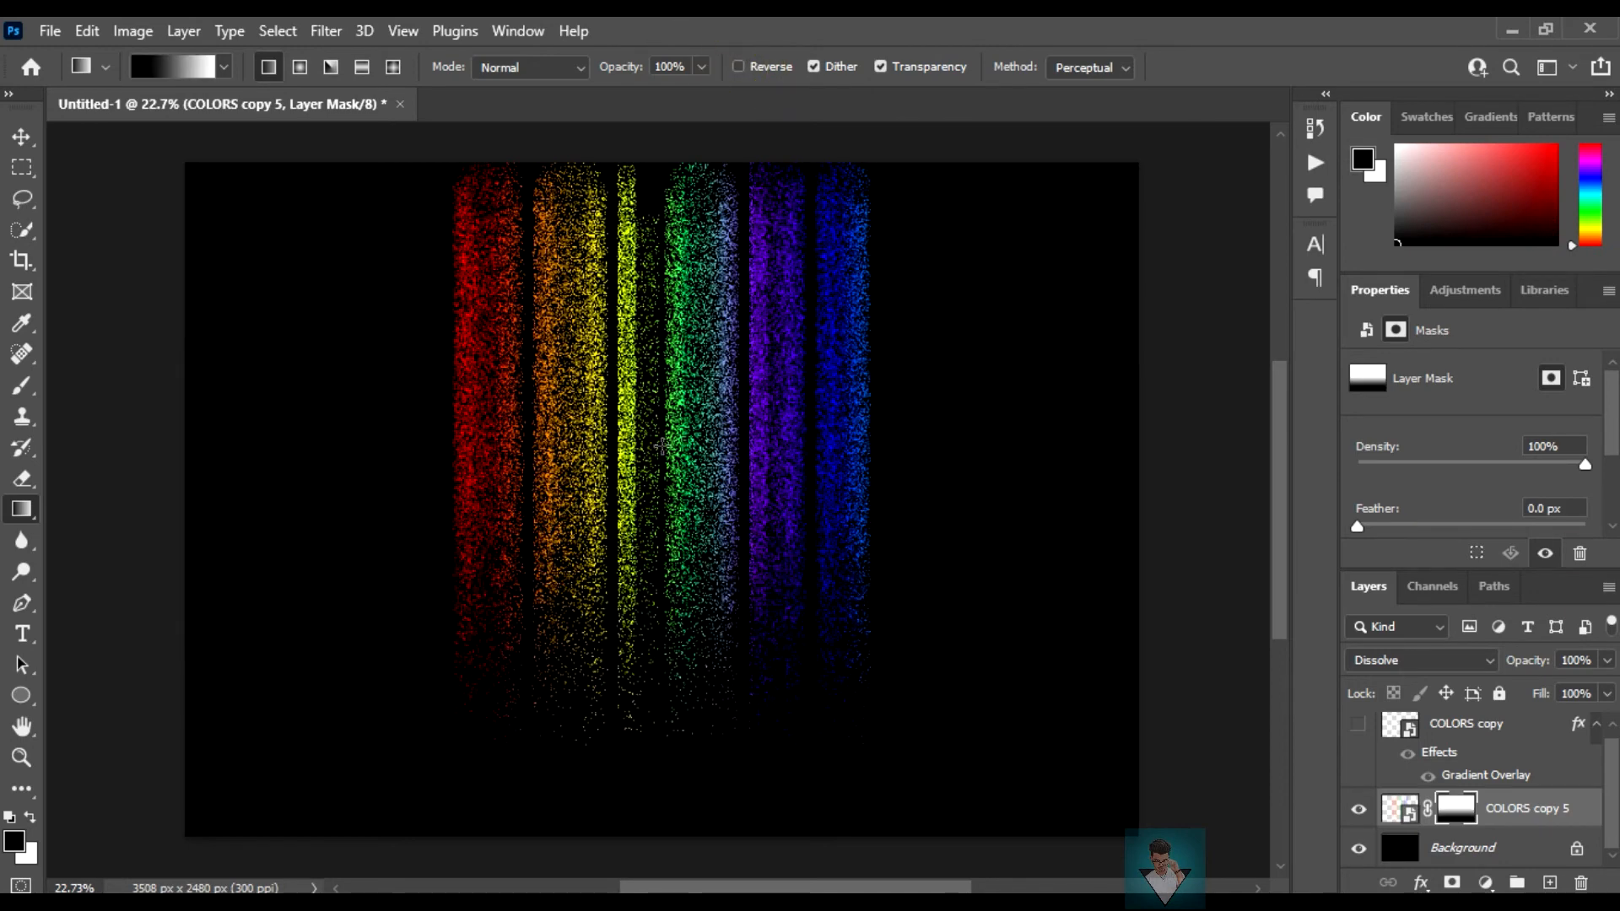
{"action": "left_click_drag", "start_coordinate": [654, 760], "coordinate": [637, 511]}
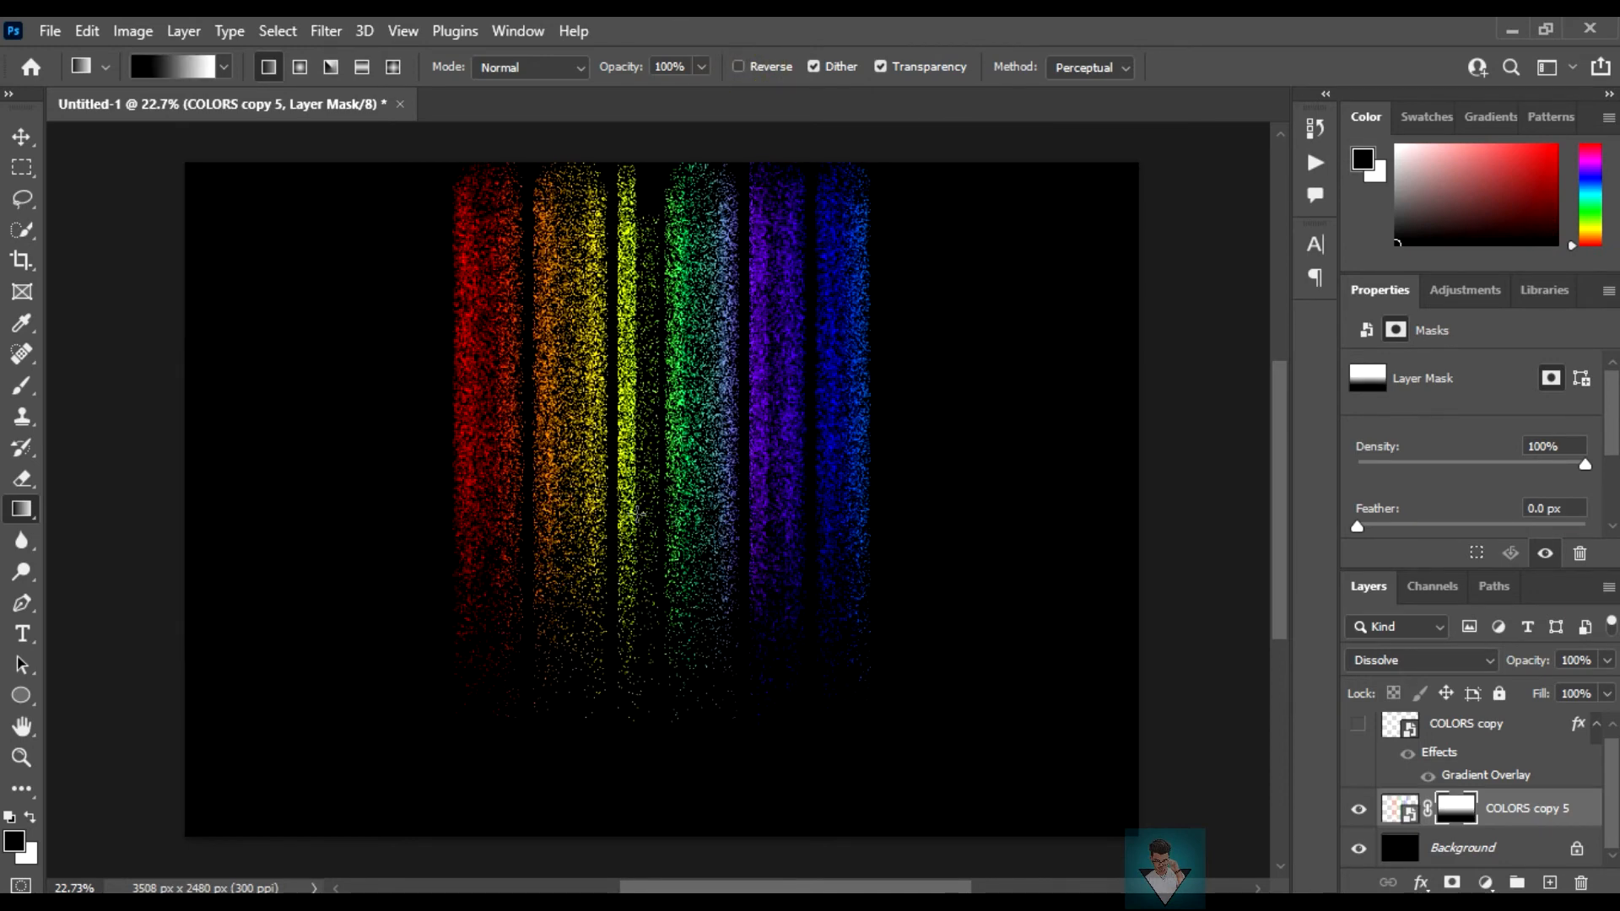
{"action": "left_click", "coordinate": [21, 137]}
{"action": "left_click", "coordinate": [705, 377]}
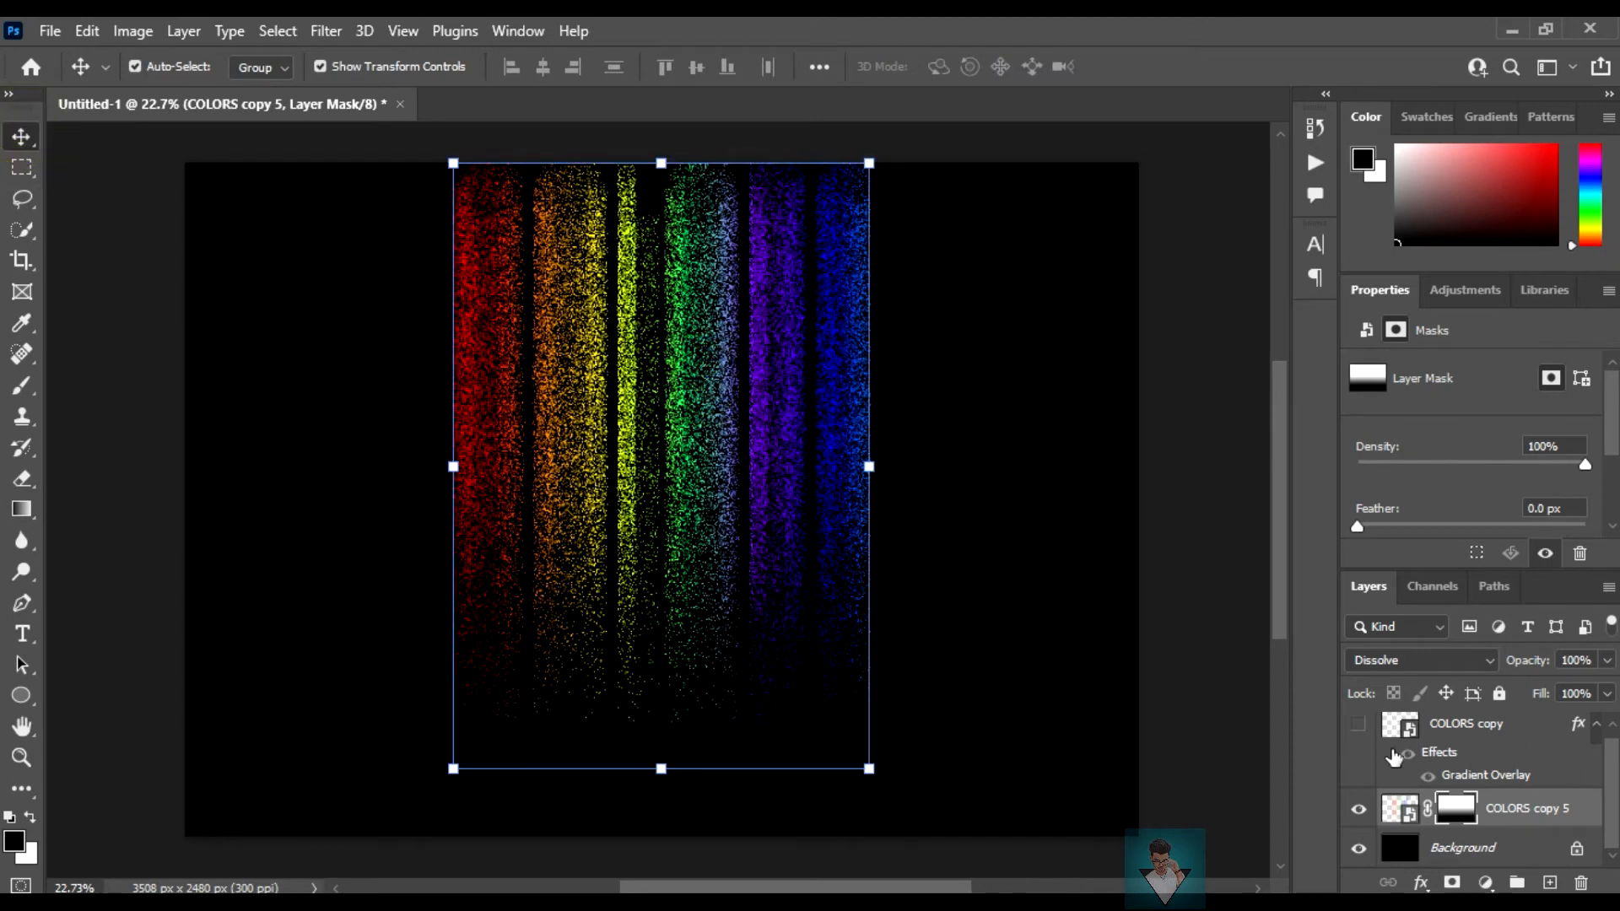
Step: Show the COLORS copy text layer again and convert the masked streaks layer to a smart object
{"action": "left_click", "coordinate": [1358, 730]}
{"action": "left_click", "coordinate": [1447, 721]}
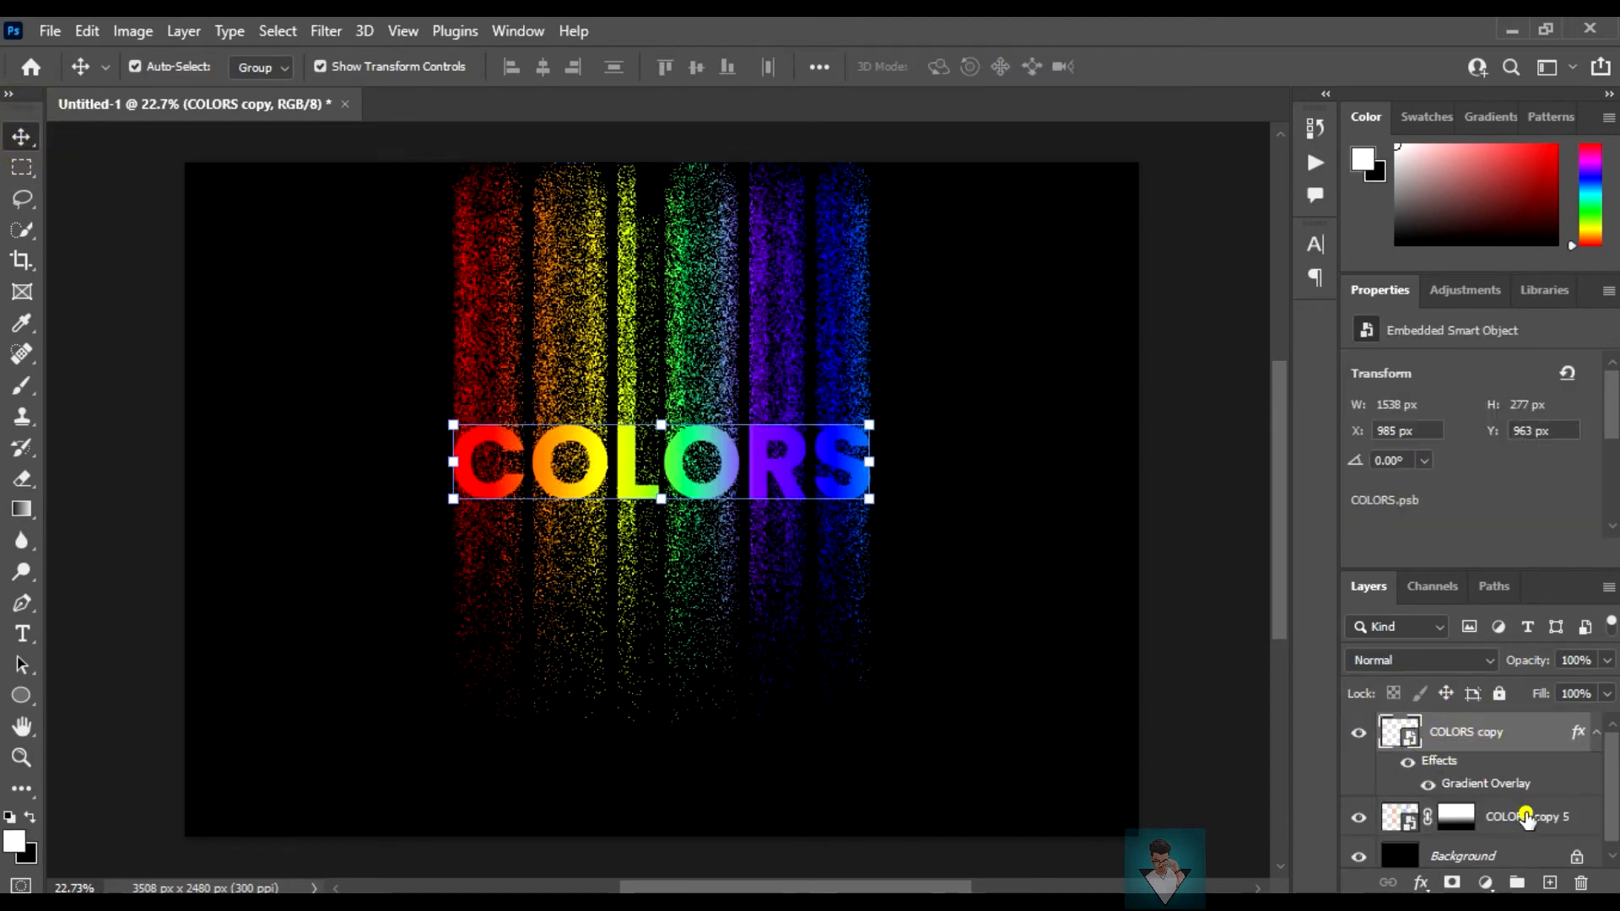
{"action": "left_click", "coordinate": [1517, 830]}
{"action": "right_click", "coordinate": [1516, 830]}
{"action": "left_click", "coordinate": [1304, 299]}
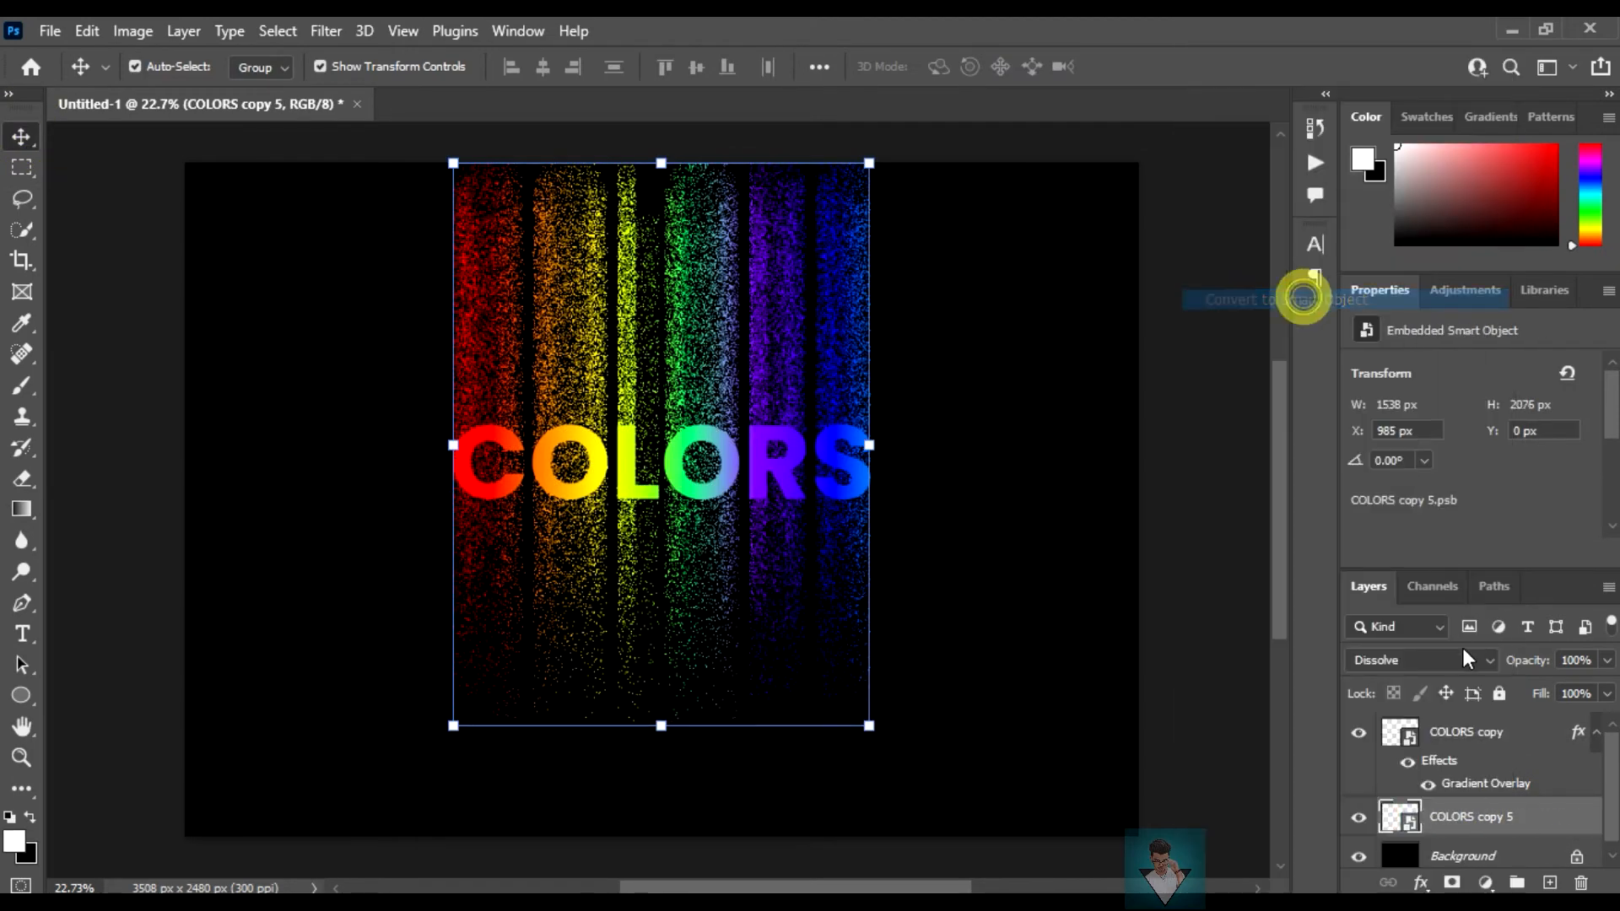
Step: Move the COLORS copy text straight up over the upper part of the streaks
{"action": "left_click", "coordinate": [1451, 734]}
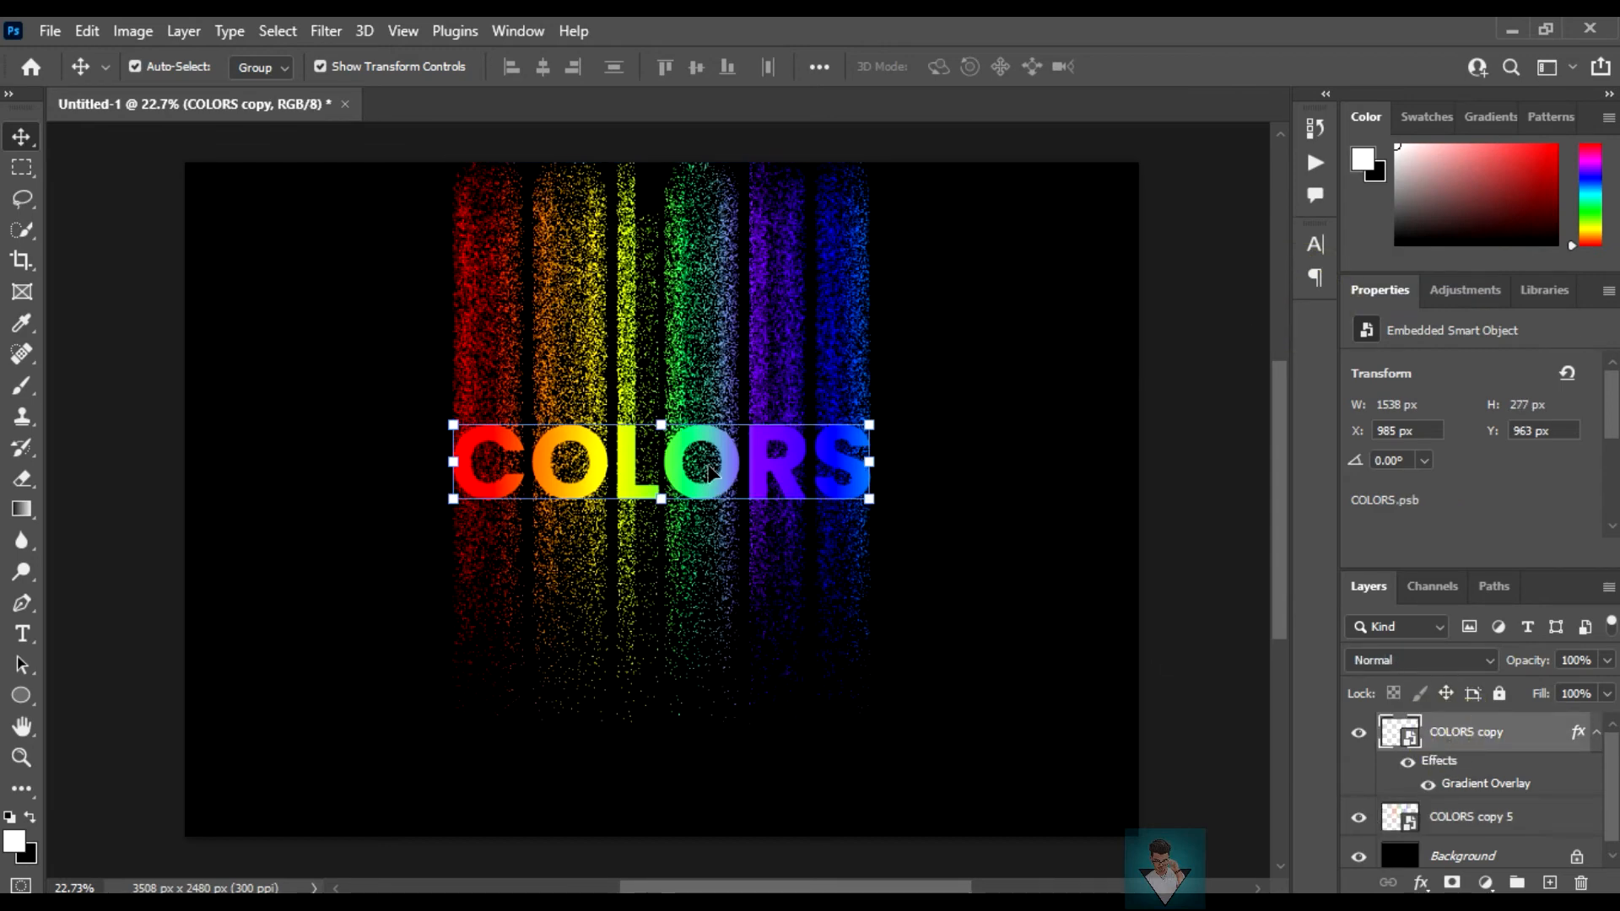
{"action": "left_click_drag", "start_coordinate": [711, 472], "coordinate": [759, 403]}
Step: Hide the part of the COLORS copy 5 streaks above the text with an inverted layer mask made from a rectangular selection
{"action": "left_click", "coordinate": [1428, 834]}
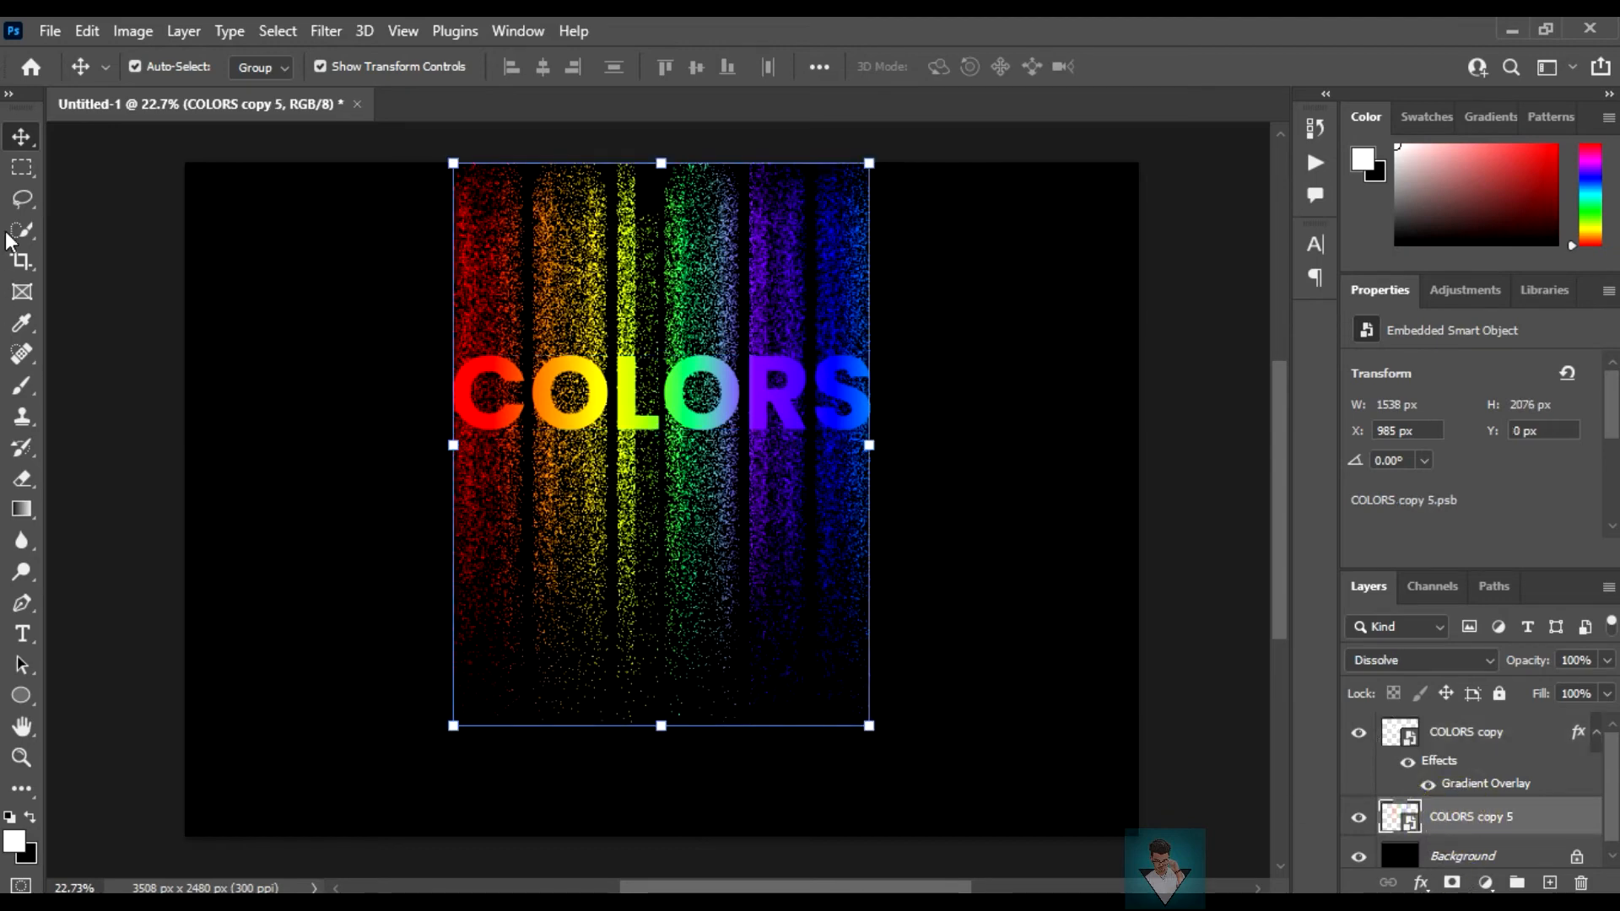
{"action": "left_click", "coordinate": [20, 166]}
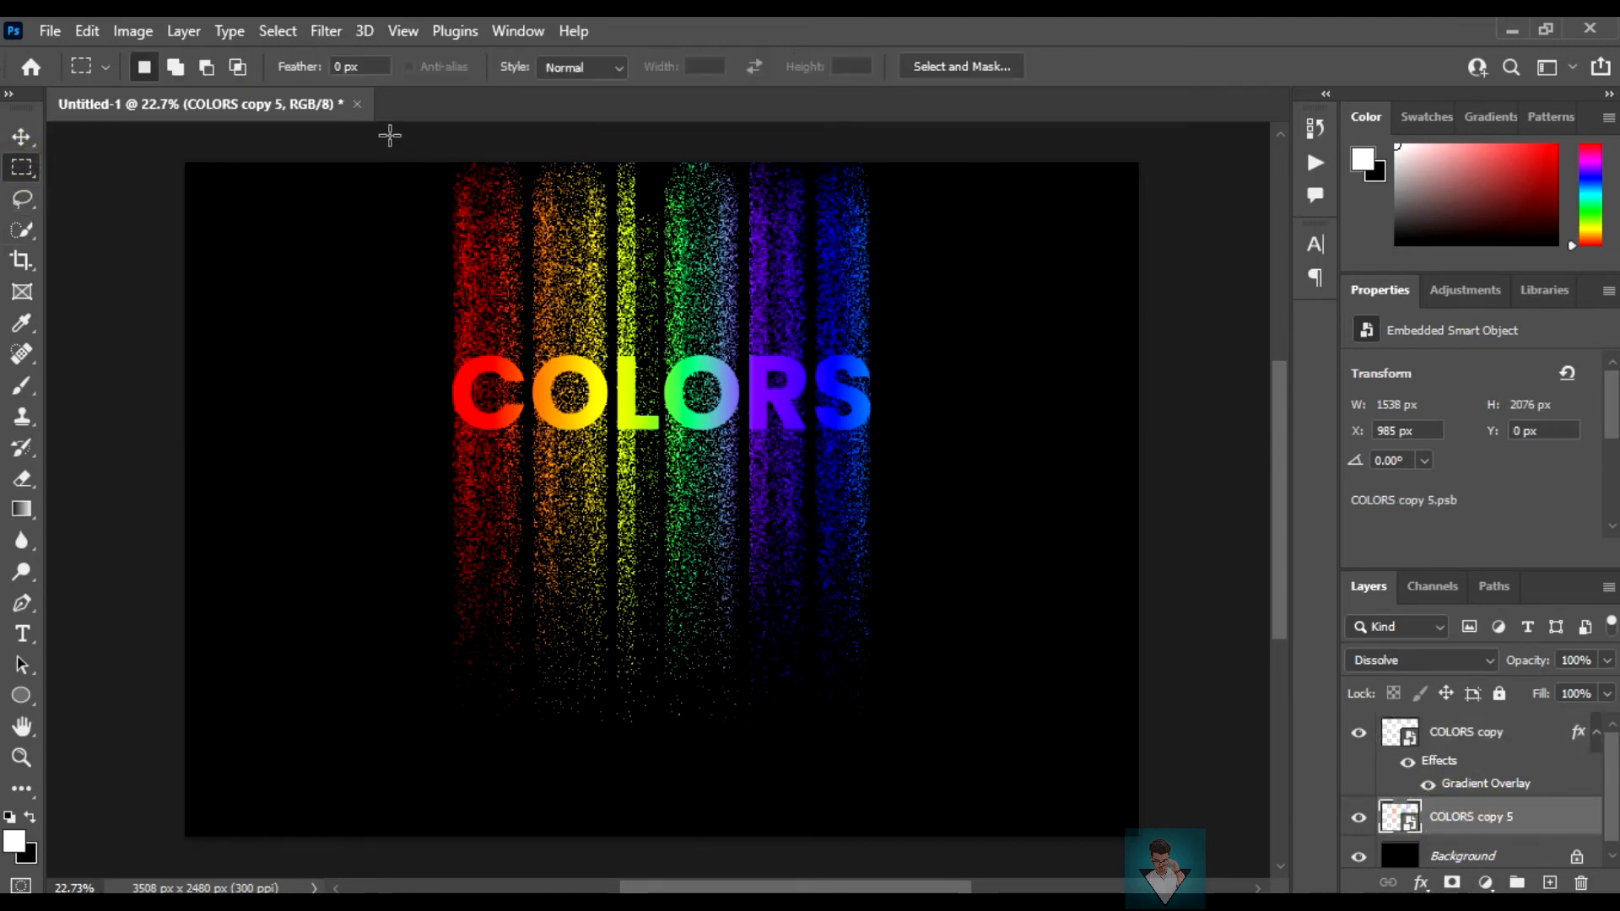
{"action": "left_click_drag", "start_coordinate": [390, 135], "coordinate": [1012, 365]}
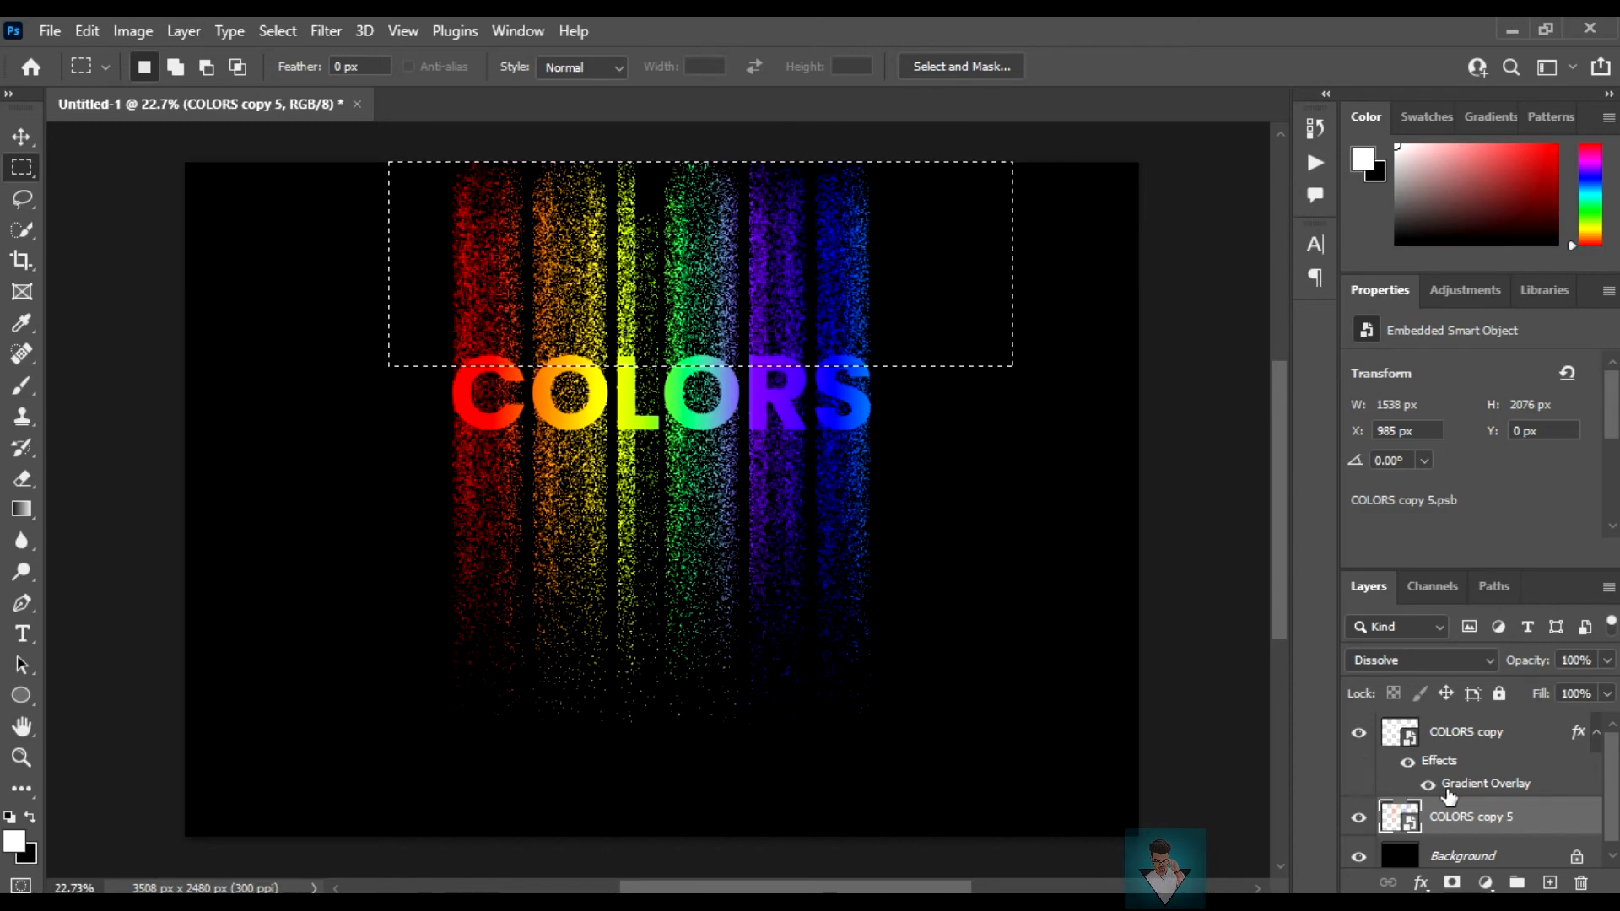
{"action": "left_click", "coordinate": [1452, 883]}
{"action": "key", "text": "ctrl+i"}
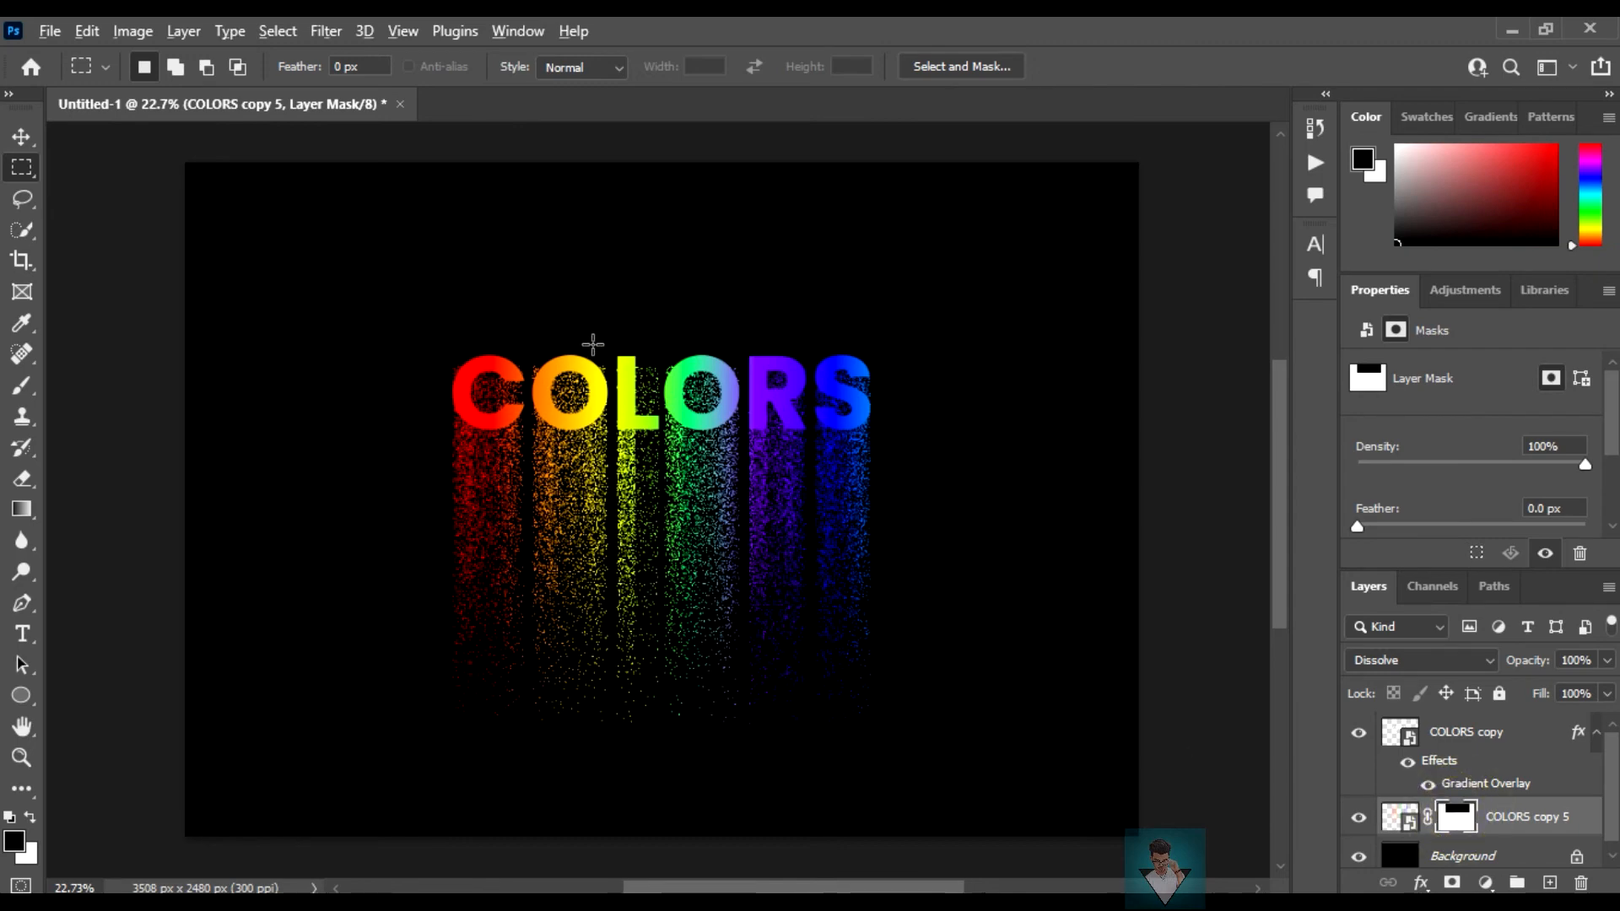
Step: Paint black on the streaks layer's mask with a soft brush to remove stray particles around the upper edges of the letters
{"action": "scroll", "coordinate": [589, 347], "scroll_direction": "up", "scroll_amount": 3}
{"action": "left_click", "coordinate": [22, 385]}
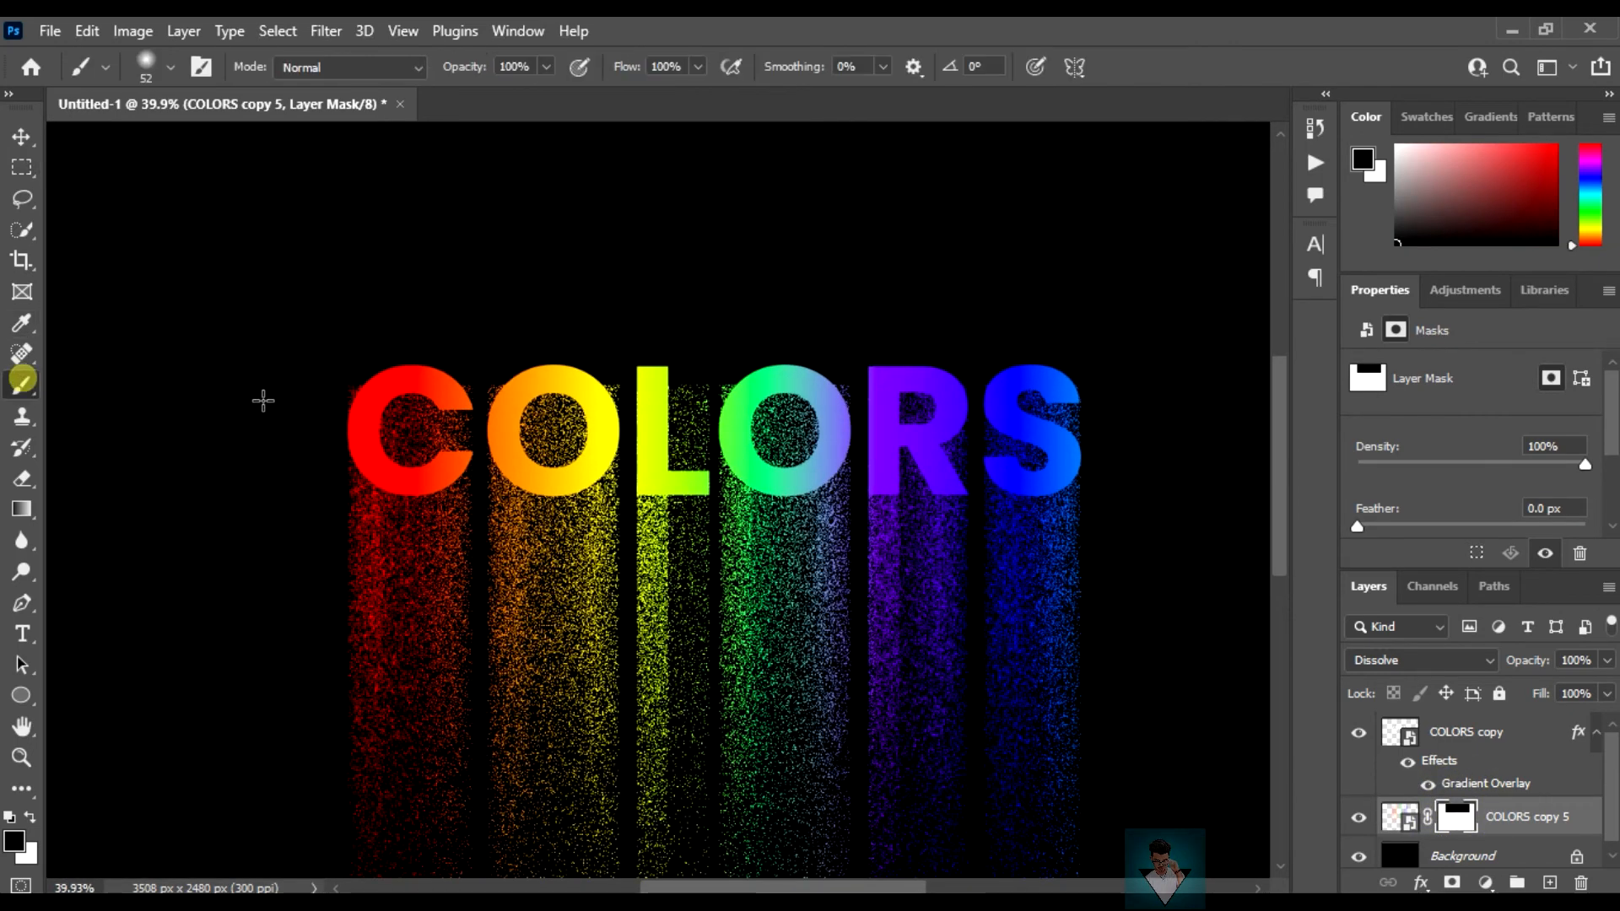
{"action": "left_click", "coordinate": [350, 387]}
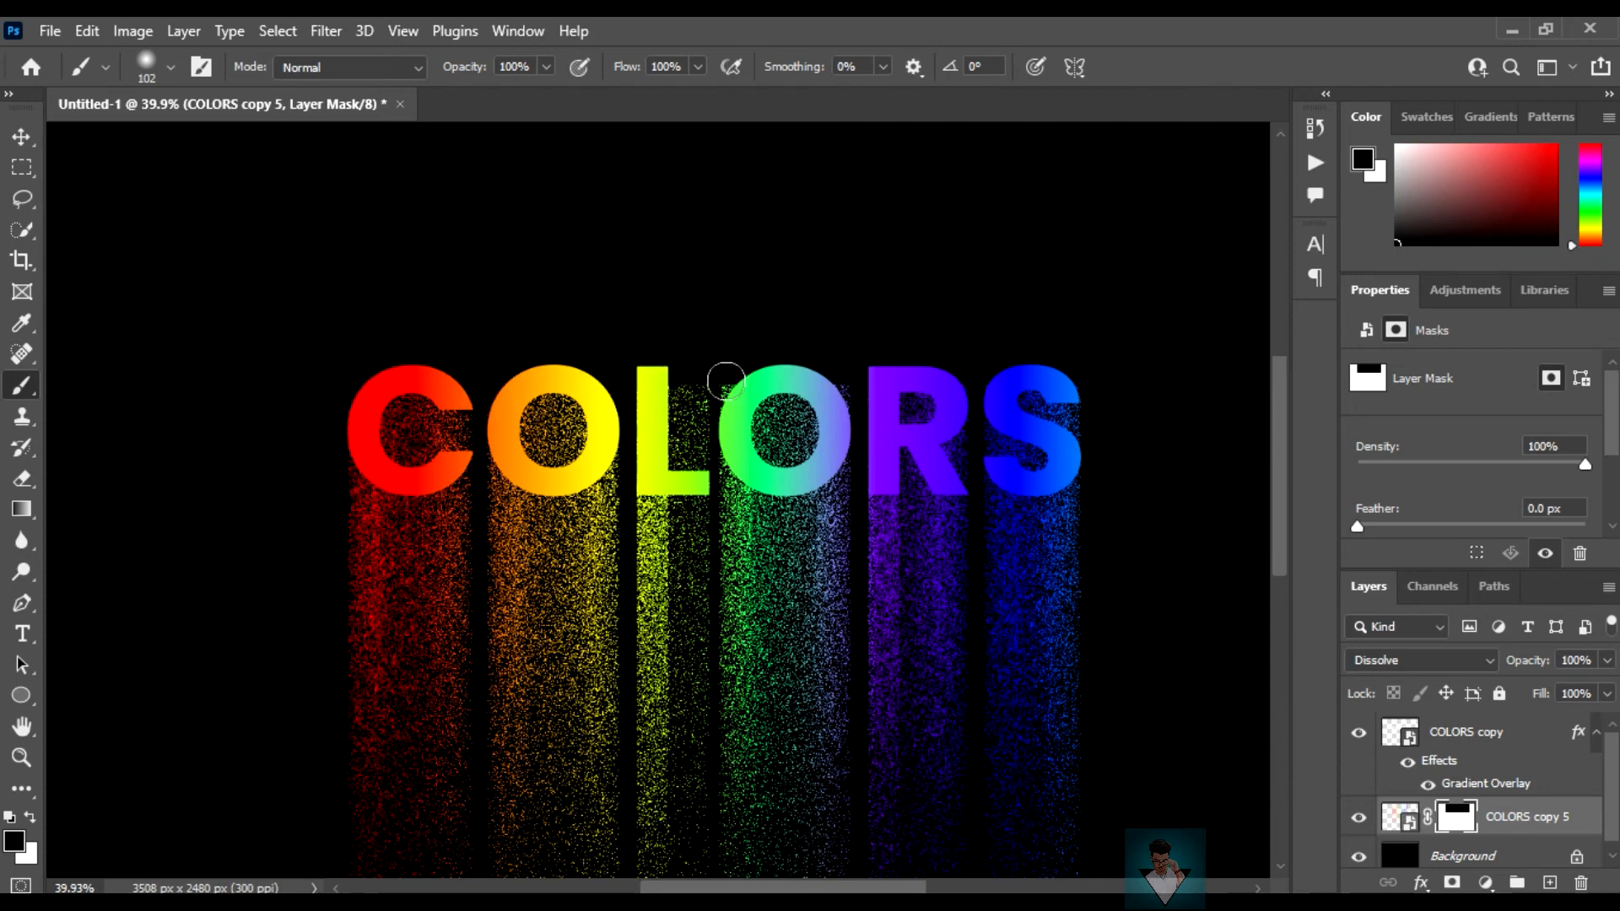
{"action": "left_click", "coordinate": [841, 393]}
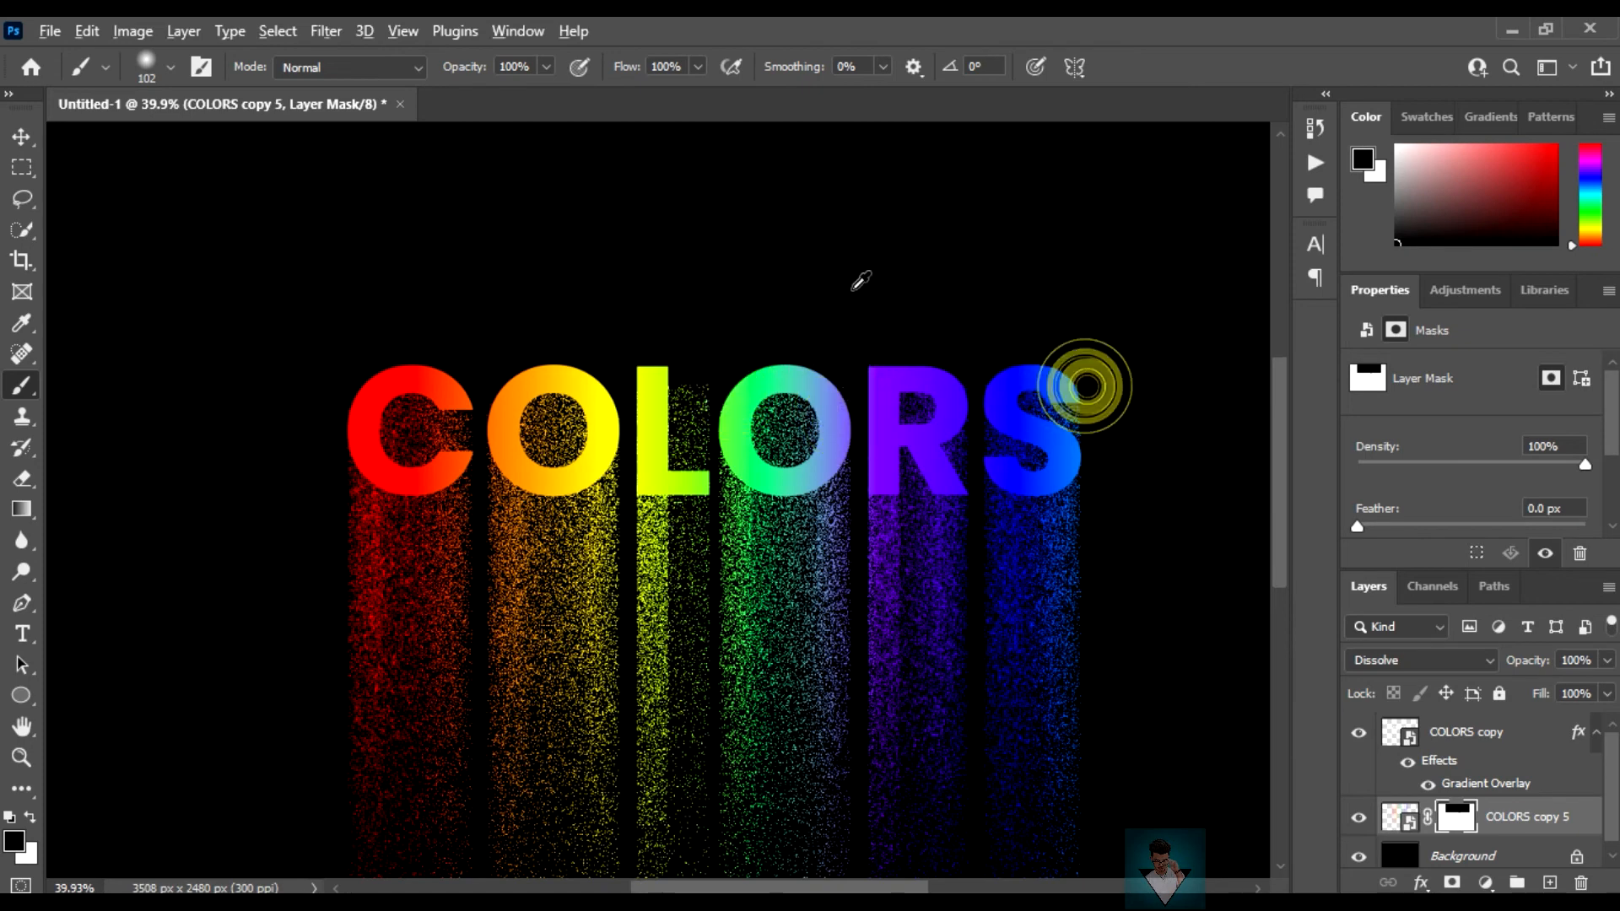
{"action": "scroll", "coordinate": [857, 278], "scroll_direction": "down", "scroll_amount": 3}
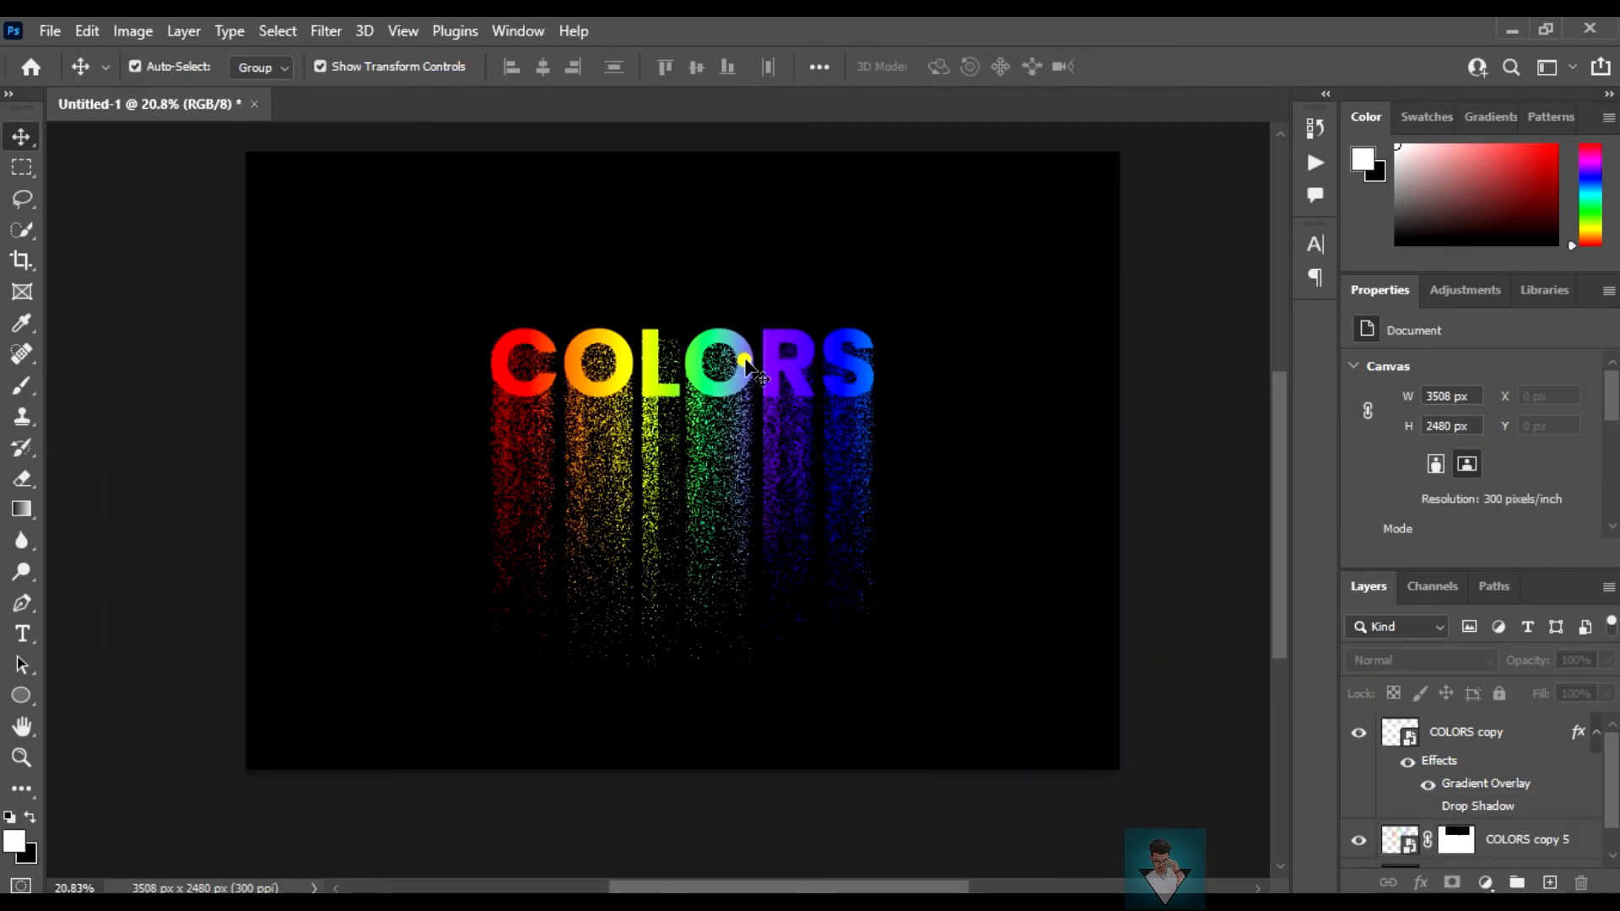
Step: Combine the COLORS copy text layer and the COLORS copy 5 streaks layer into one smart object
{"action": "left_click", "coordinate": [749, 368]}
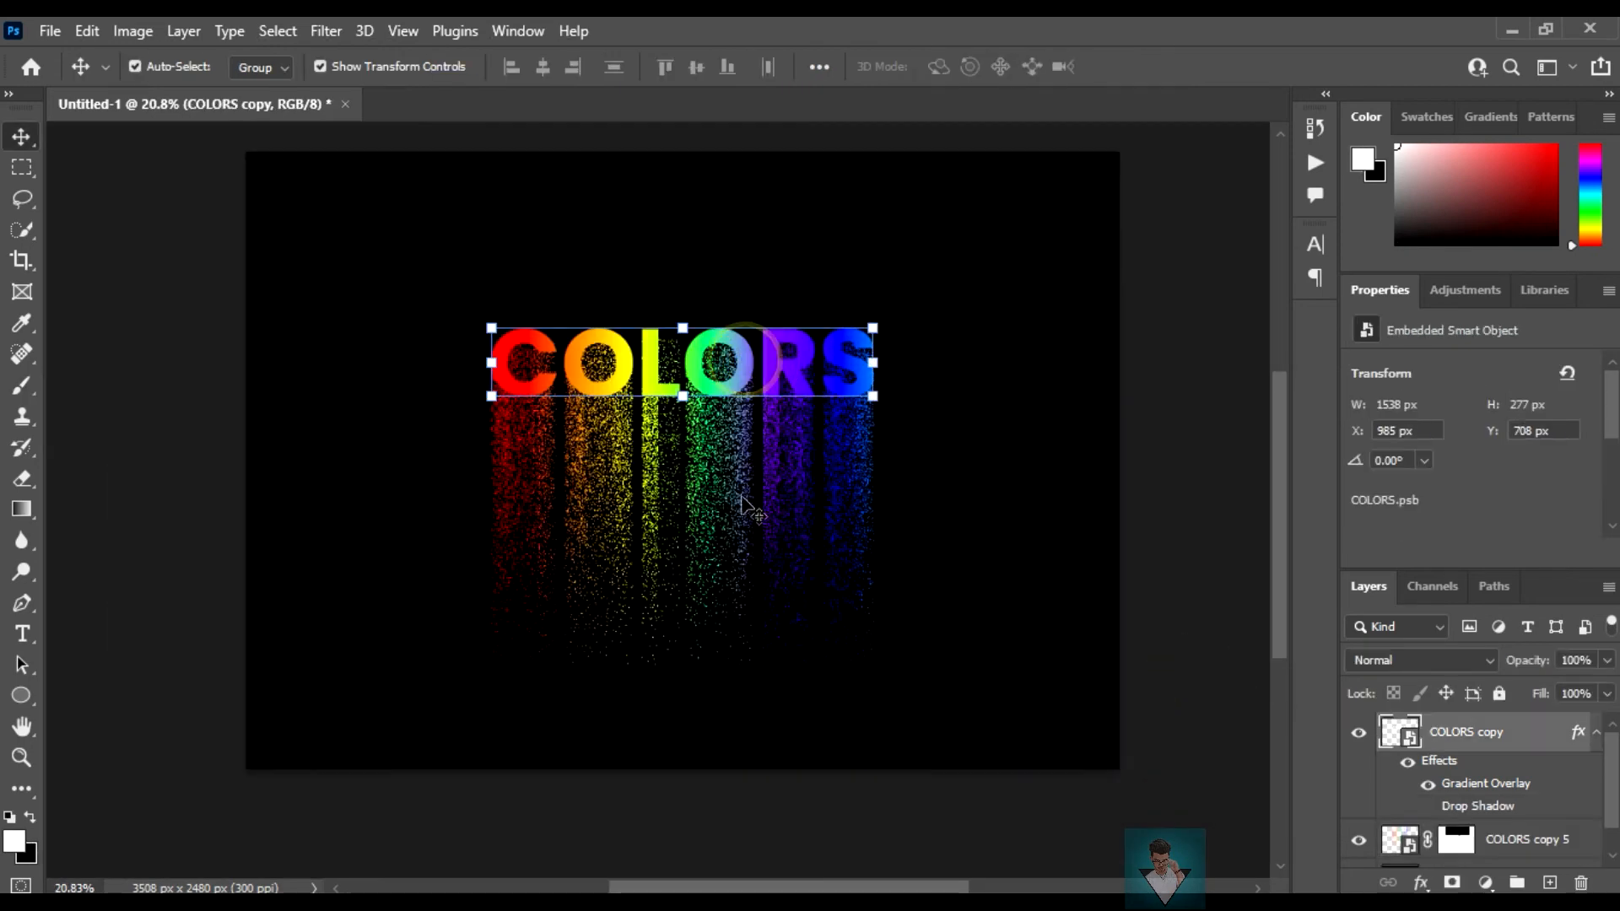
{"action": "left_click", "coordinate": [743, 498]}
{"action": "left_click", "coordinate": [1500, 835], "text": "shift"}
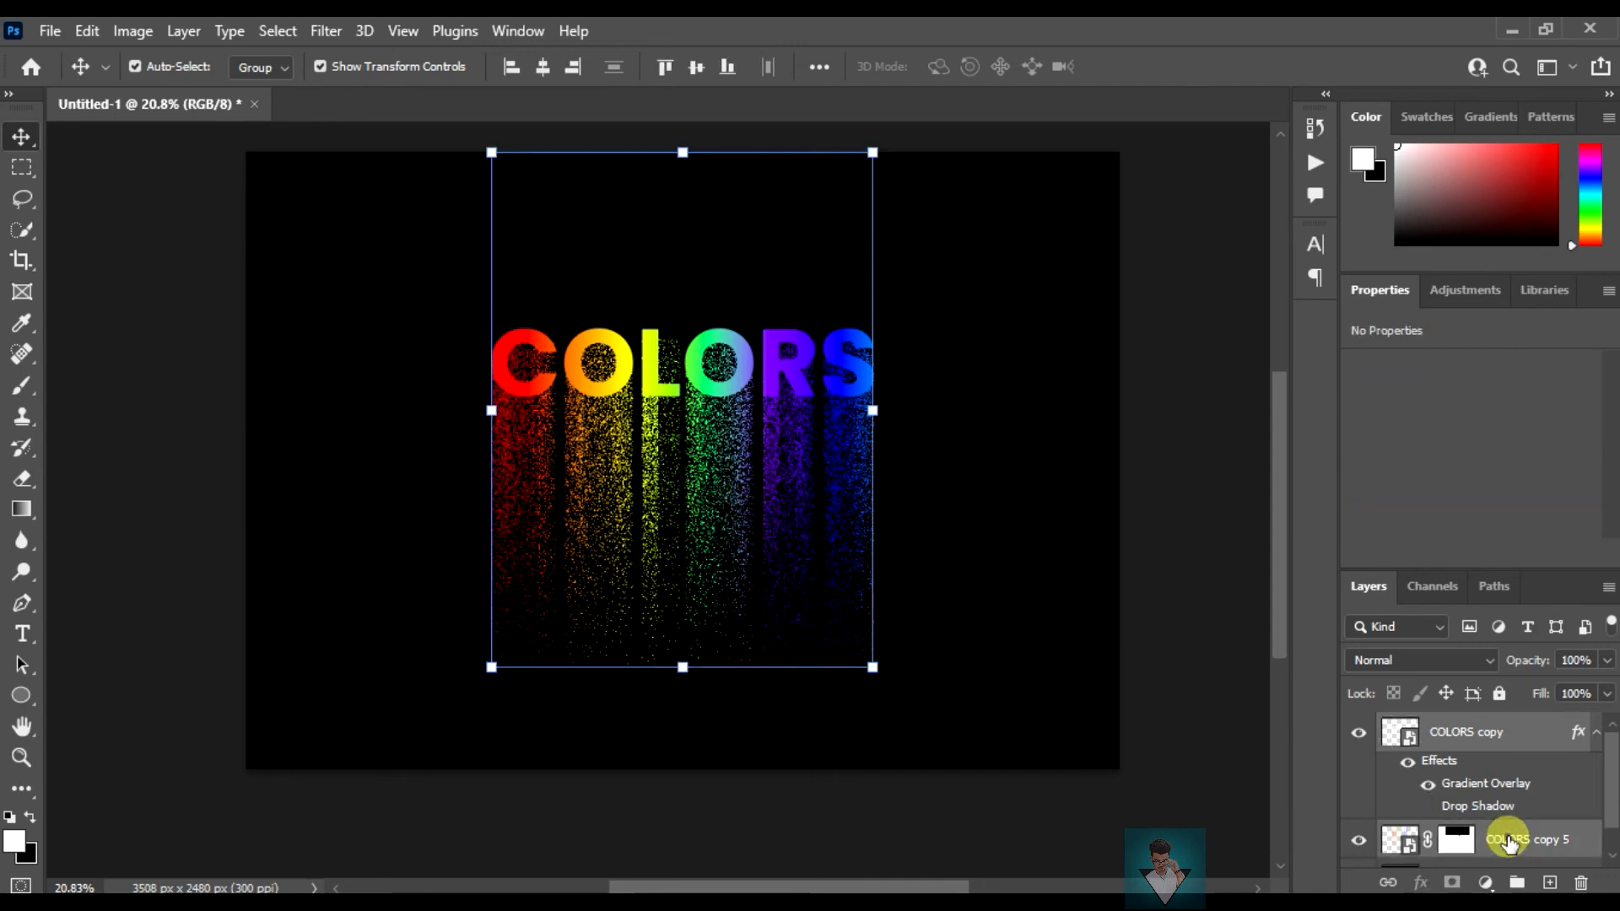
{"action": "right_click", "coordinate": [1488, 754]}
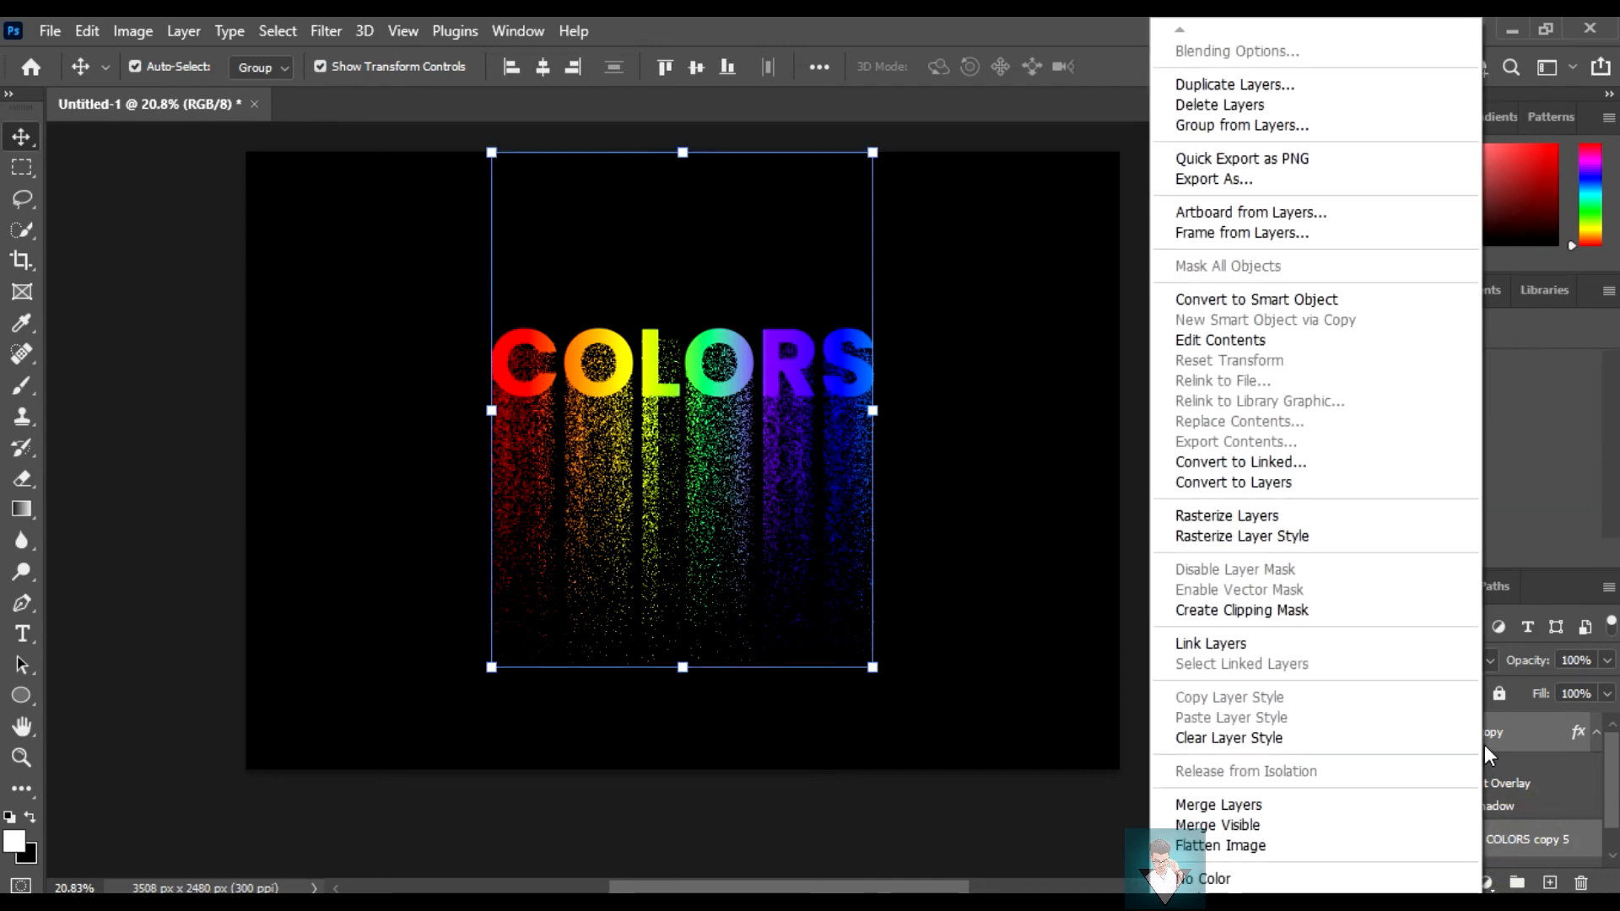
{"action": "left_click", "coordinate": [1228, 300]}
Step: Nudge the combined COLORS artwork slightly to the right on the canvas and deselect it
{"action": "mouse_move", "coordinate": [740, 372]}
{"action": "left_mouse_down"}
{"action": "mouse_move", "coordinate": [776, 379]}
{"action": "mouse_move", "coordinate": [754, 397]}
{"action": "left_mouse_up"}
{"action": "left_click", "coordinate": [1247, 615]}
{"action": "scroll", "coordinate": [770, 422], "scroll_direction": "up", "scroll_amount": 3}
{"action": "scroll", "coordinate": [775, 417], "scroll_direction": "down", "scroll_amount": 1}
{"action": "left_click", "coordinate": [1133, 588]}
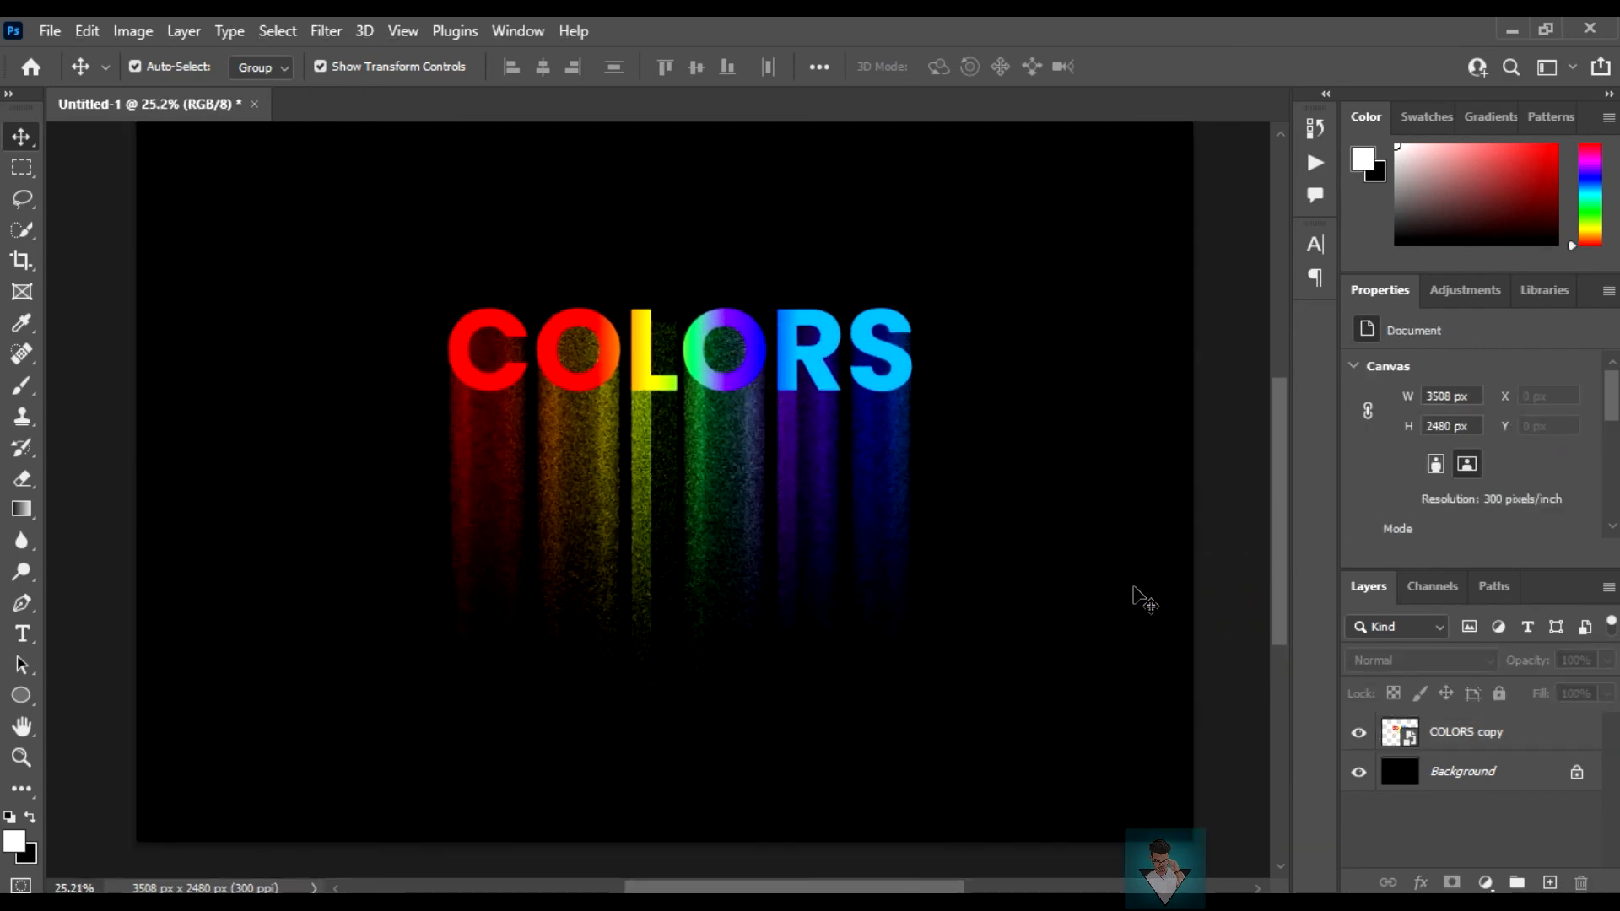